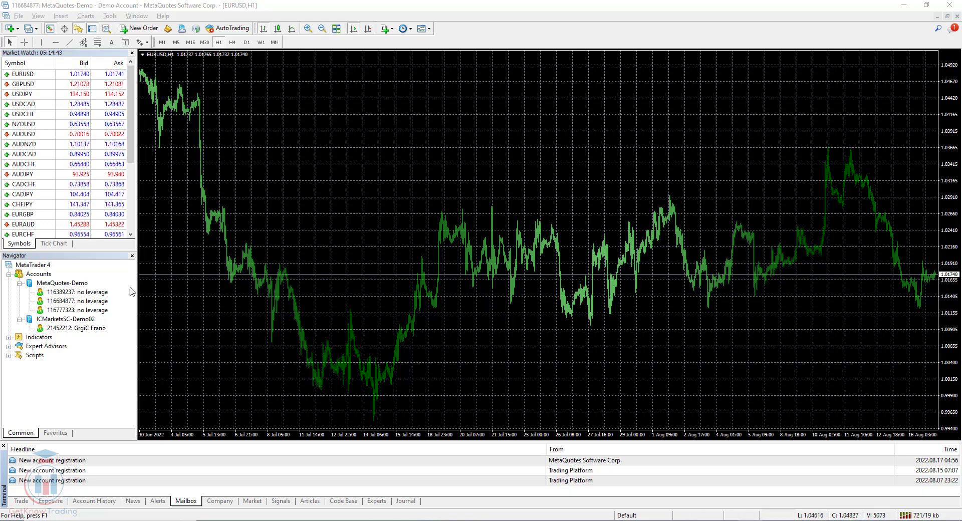
Select the MetaQuotes-Demo account in the Navigator, collapse ICMarketsSC-Demo02, and open the Tools menu
click(96, 302)
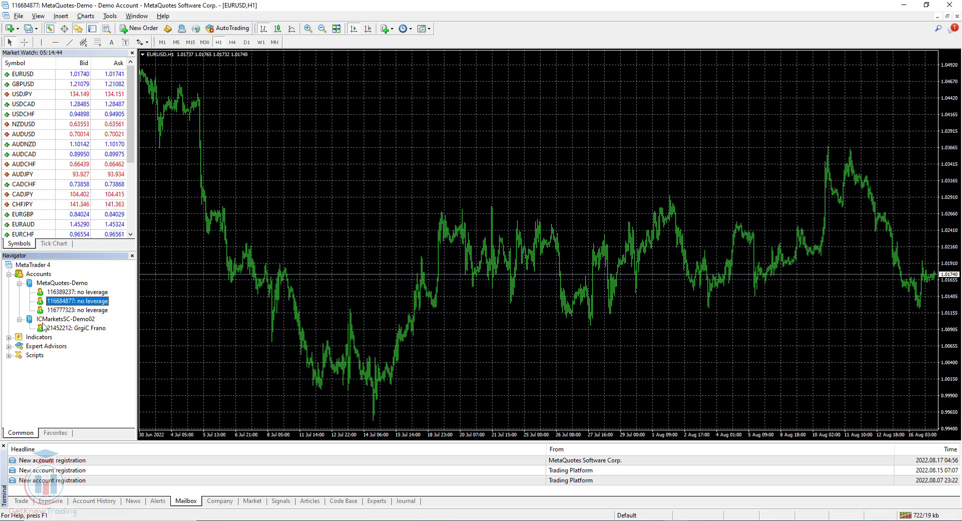
click(19, 319)
click(92, 293)
click(91, 302)
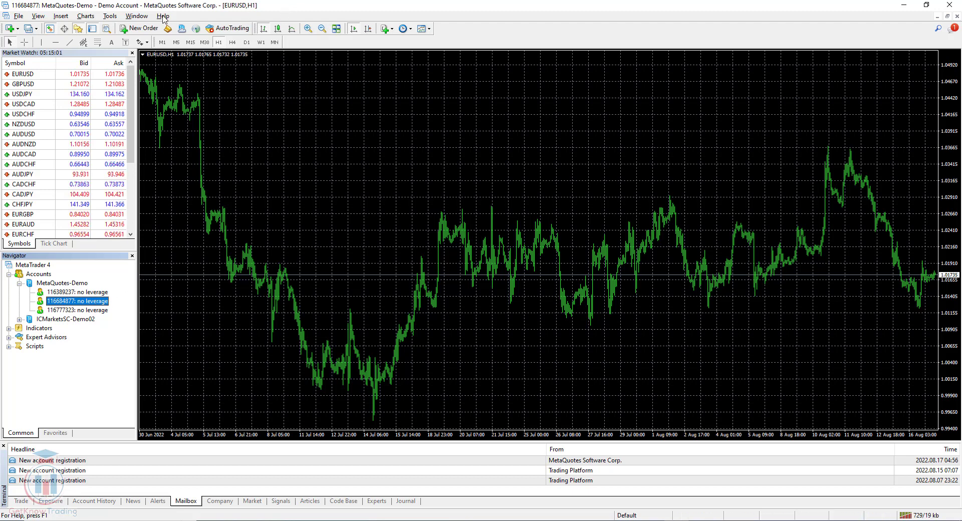
click(110, 18)
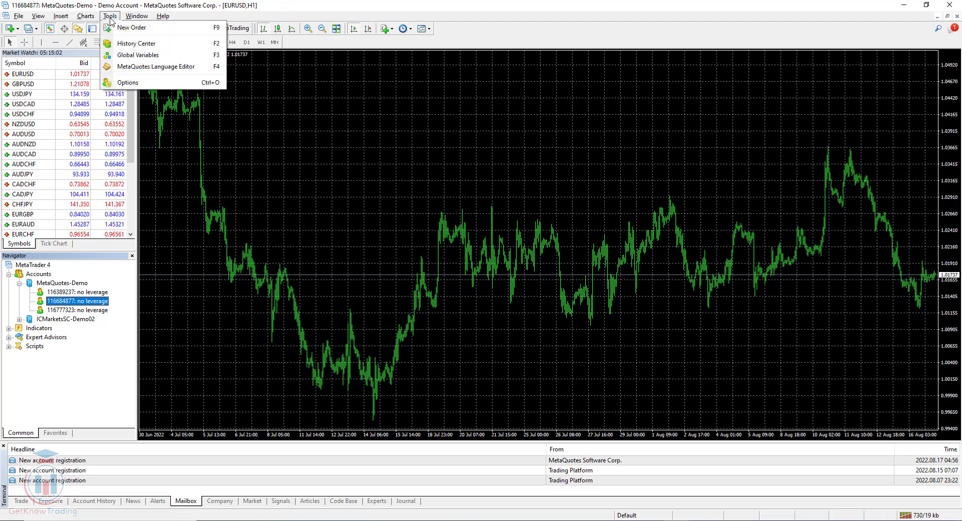
Open the MetaQuotes-Demo Server settings in Options, view the Change Password form, then cancel it
click(128, 83)
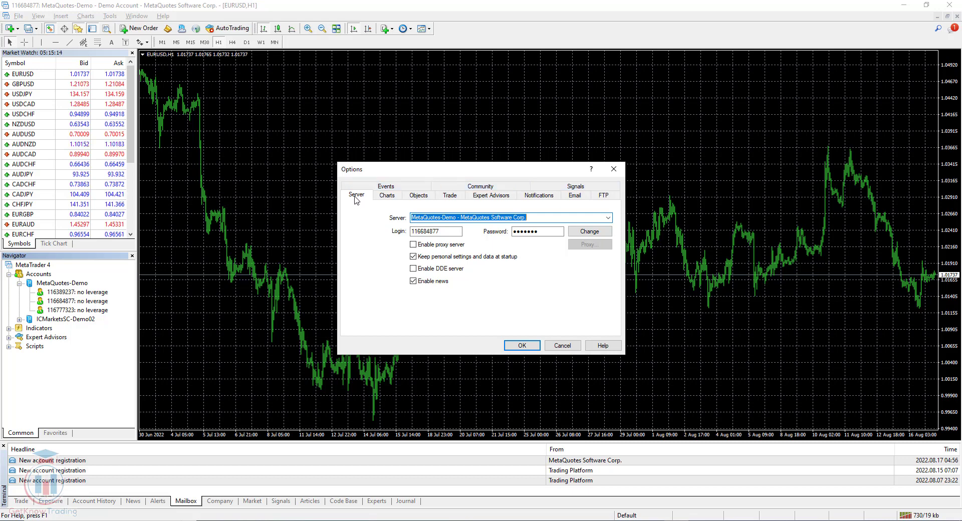
click(454, 232)
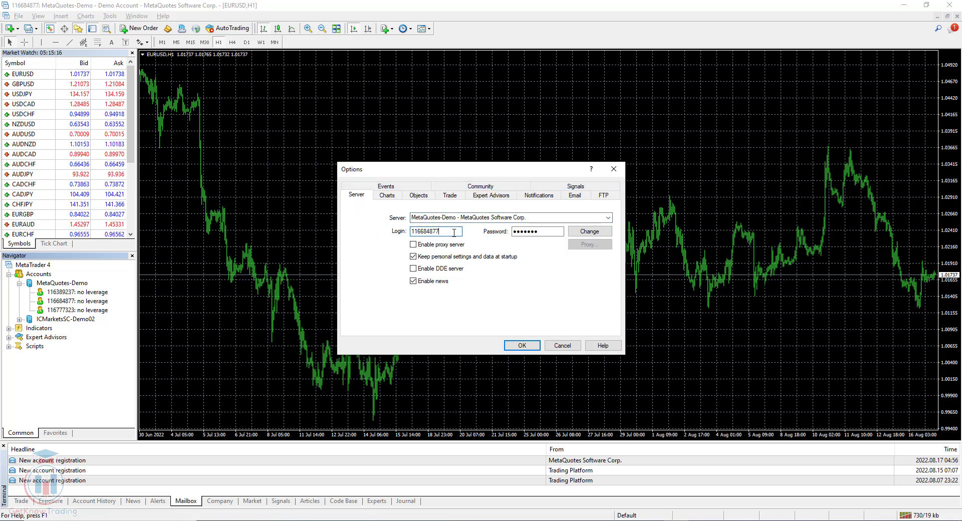
click(553, 231)
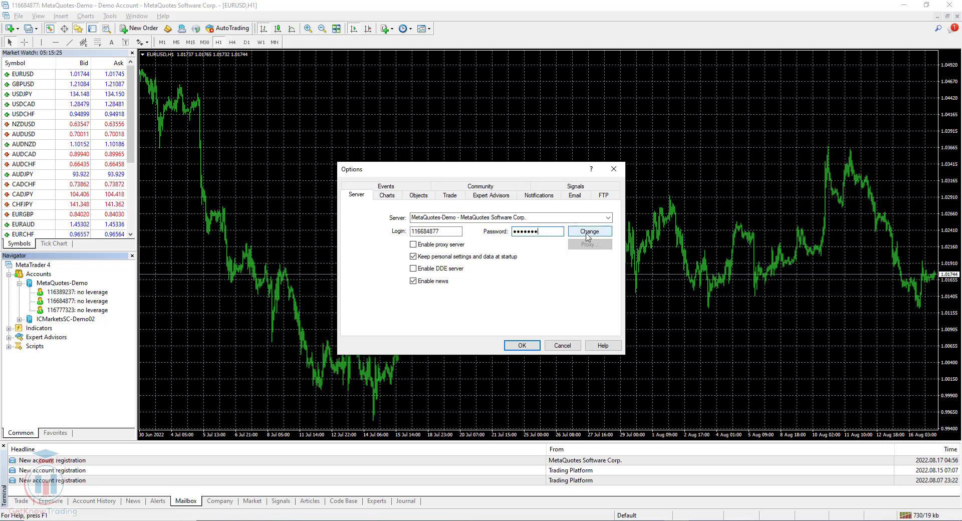
click(587, 233)
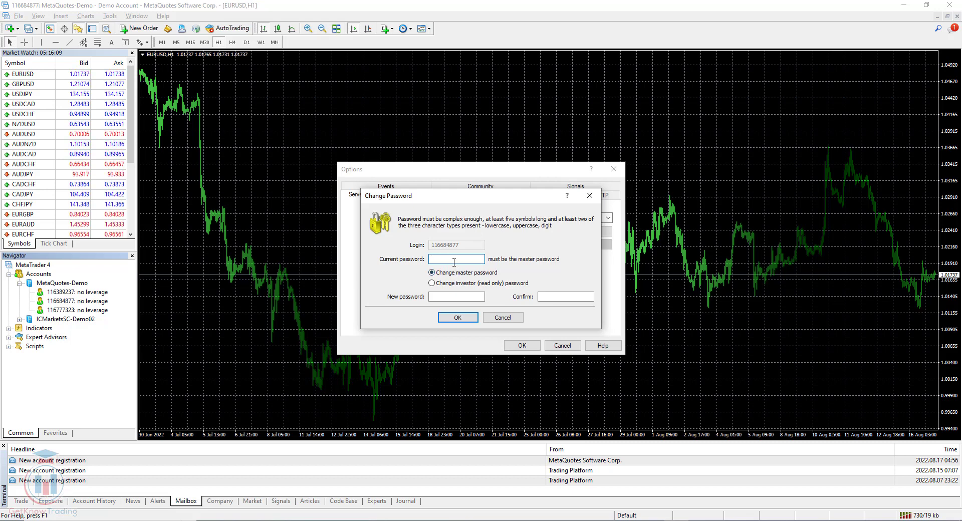
click(503, 318)
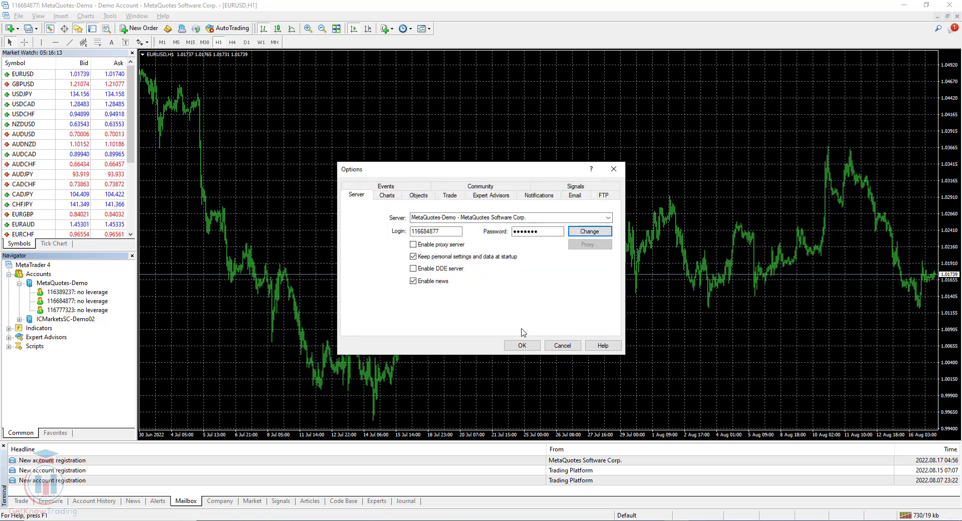
Close Options, open the New account registration message, and select its login and password details
click(561, 346)
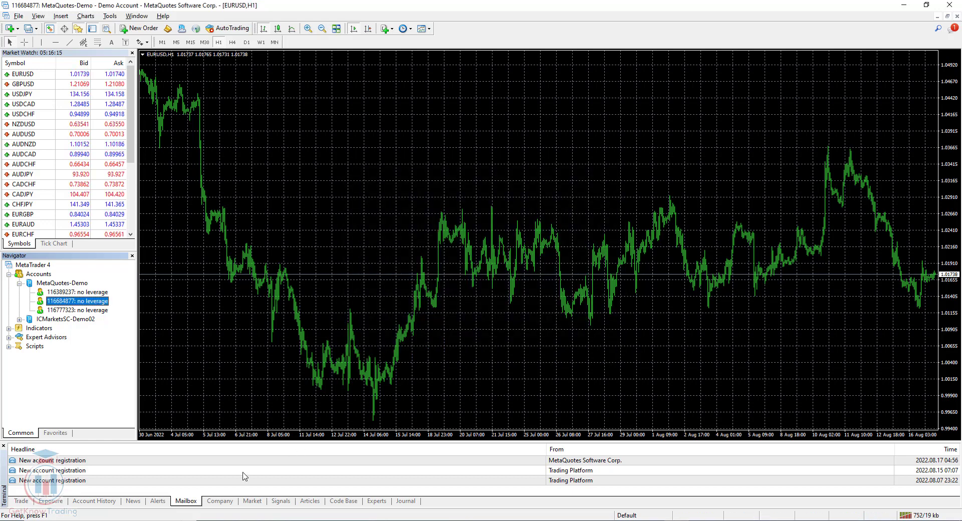
click(133, 471)
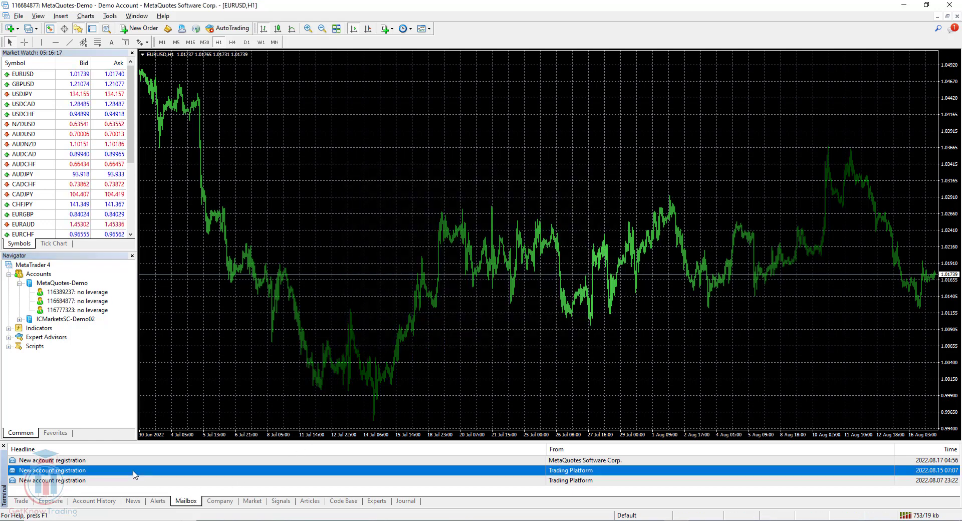
double_click(134, 471)
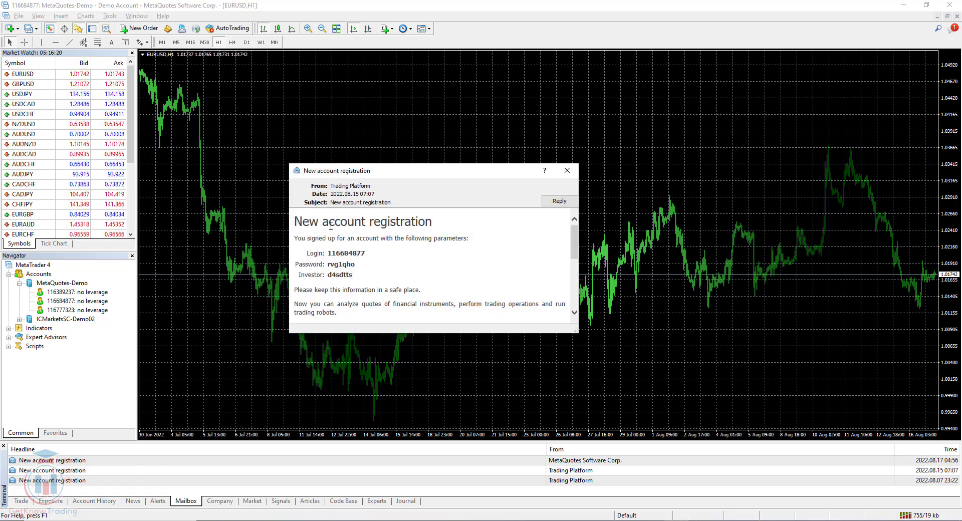
drag(354, 276, 302, 254)
key(ctrl+c)
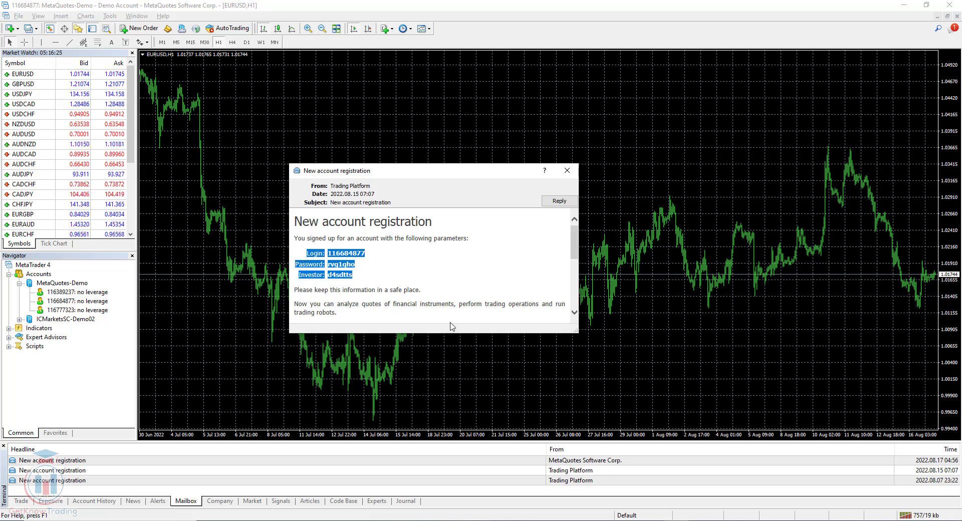
Paste the account credentials into Notepad and add a line noting the new password
key(alt+Tab)
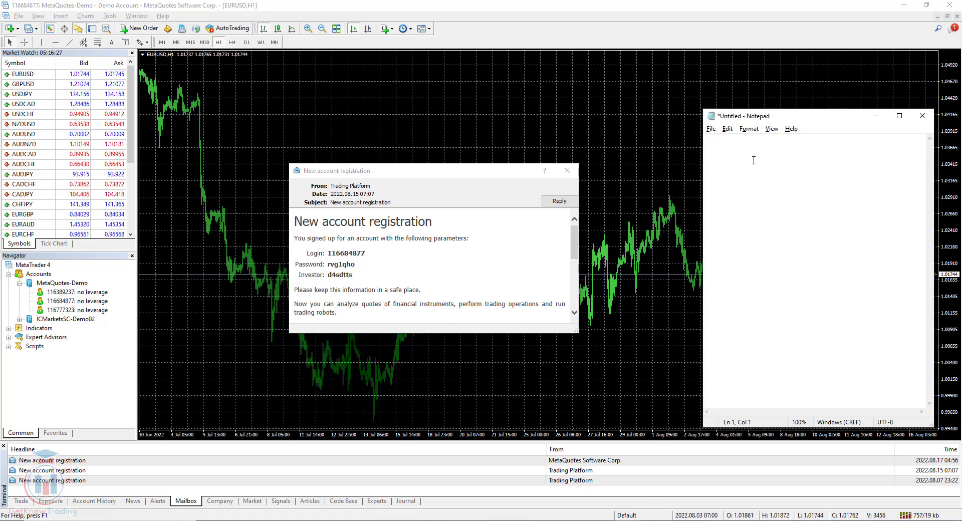
key(ctrl+v)
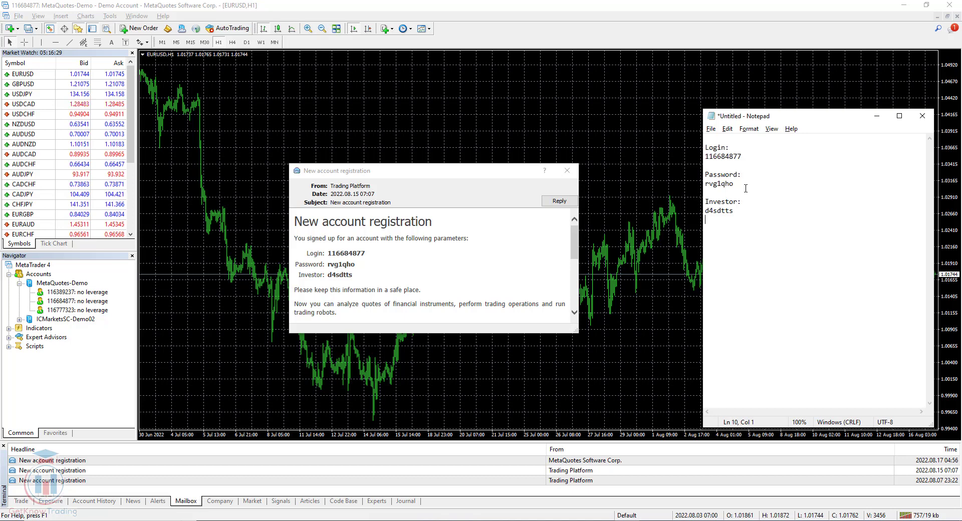
key(Return)
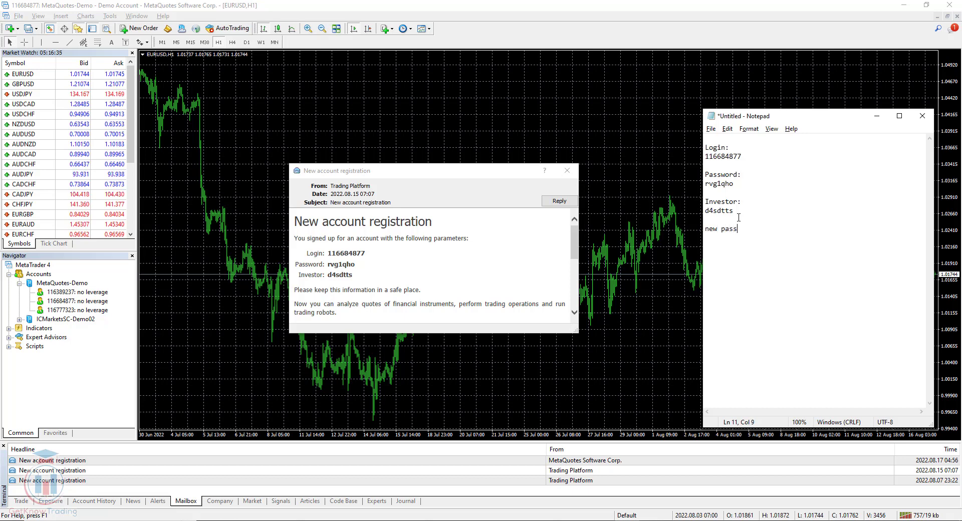
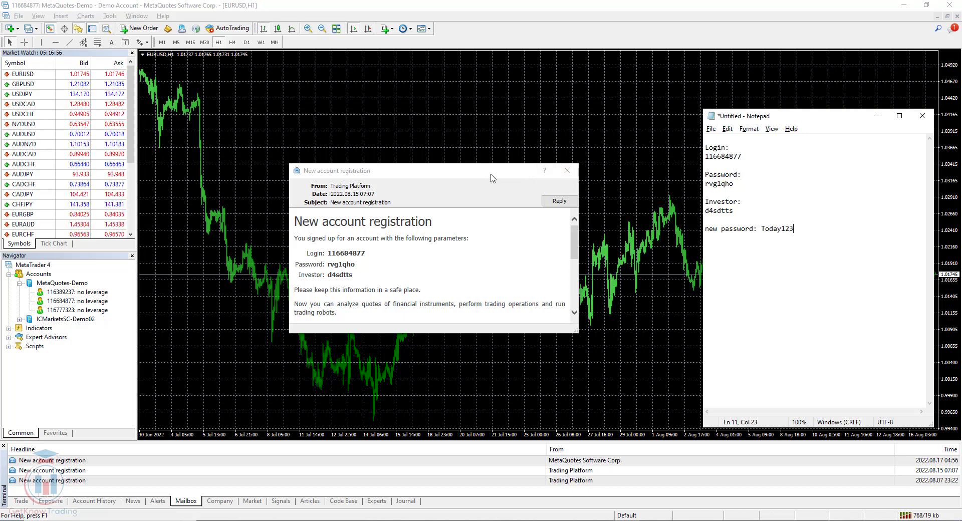
click(575, 174)
Close the registration message and review the Journal's authorization and MetaQuotes-Demo login entries
click(392, 229)
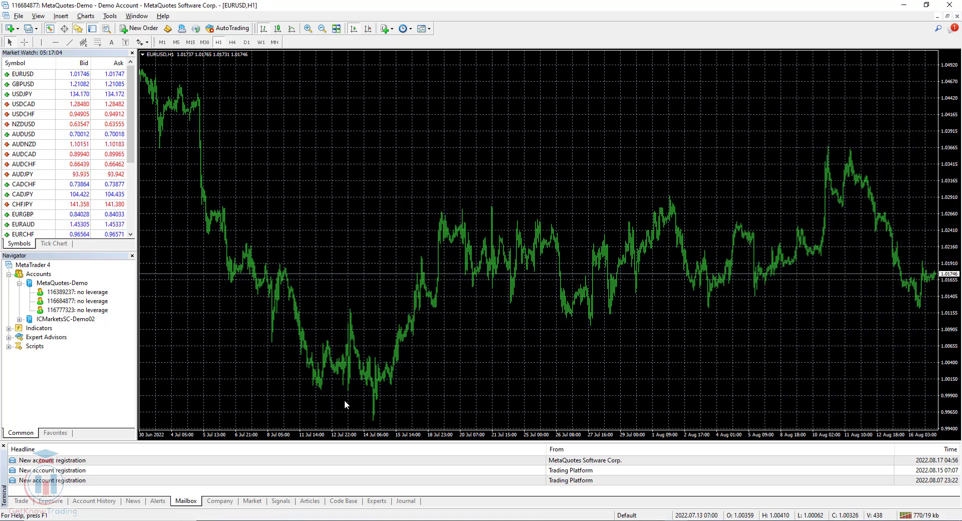
click(405, 501)
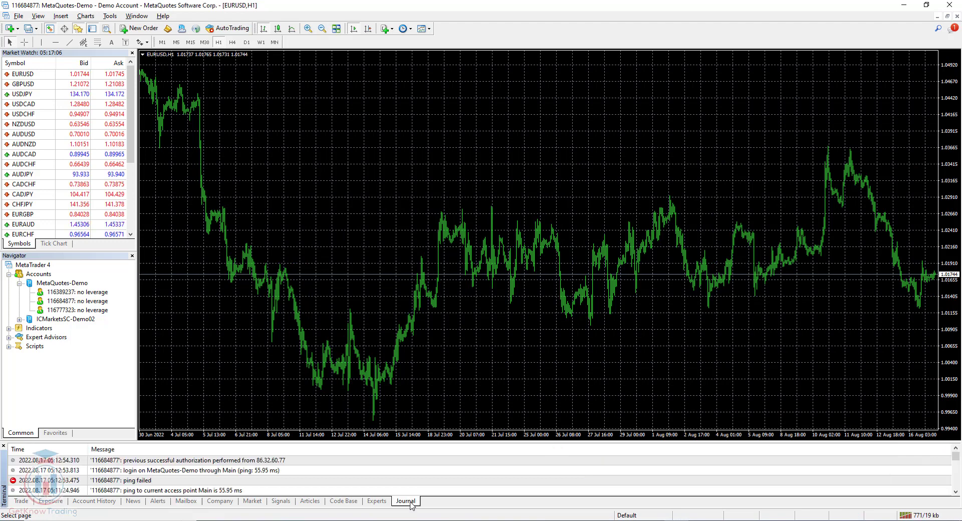
click(212, 461)
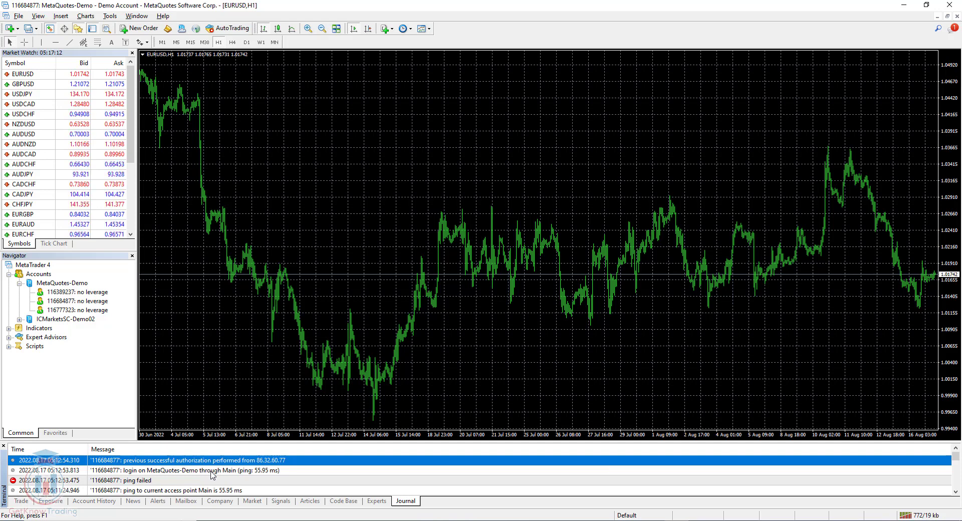
click(211, 471)
click(195, 481)
click(180, 461)
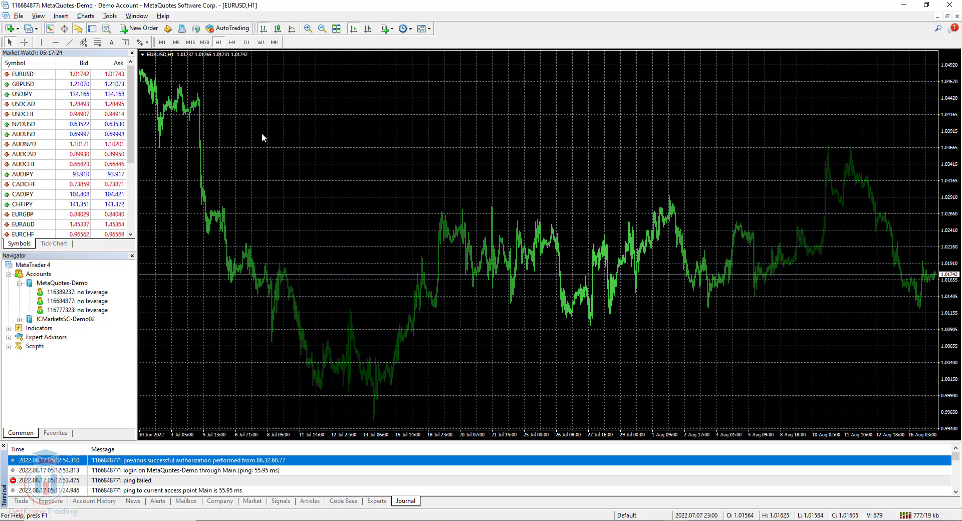
Open the Change Password form from Options and select the current master password in Notepad
click(109, 16)
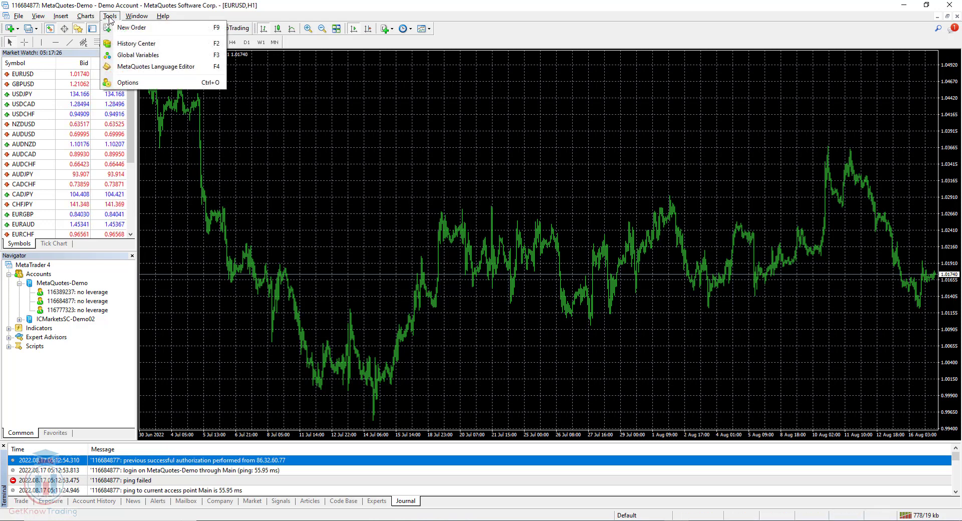
click(125, 86)
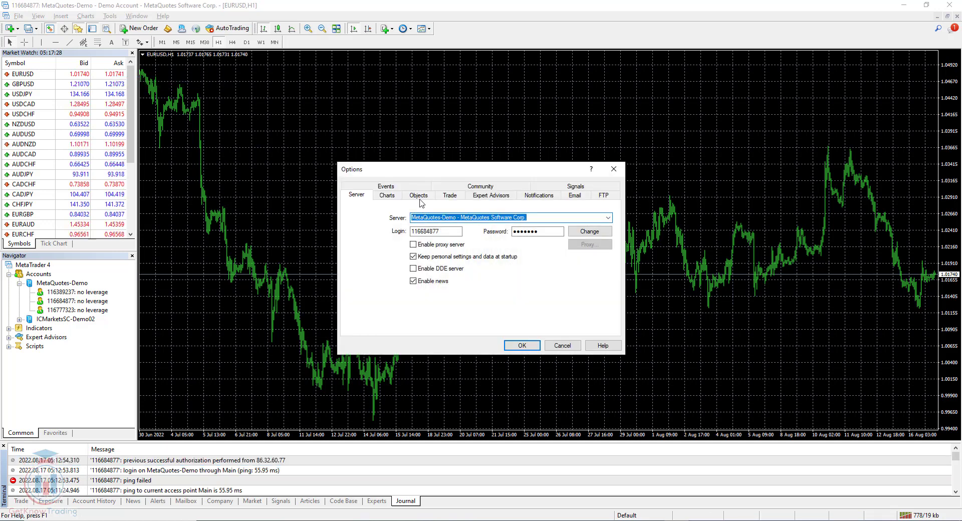
click(580, 236)
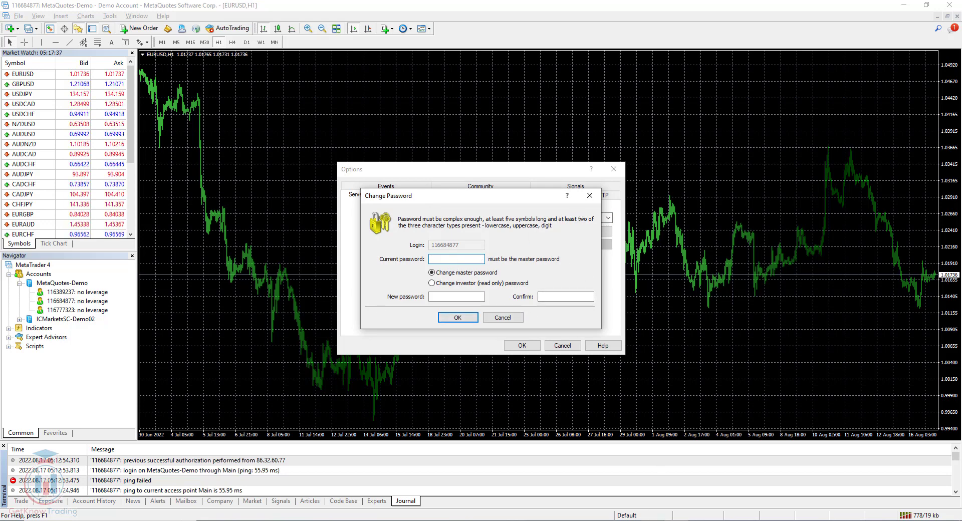
key(alt+Tab)
double_click(721, 184)
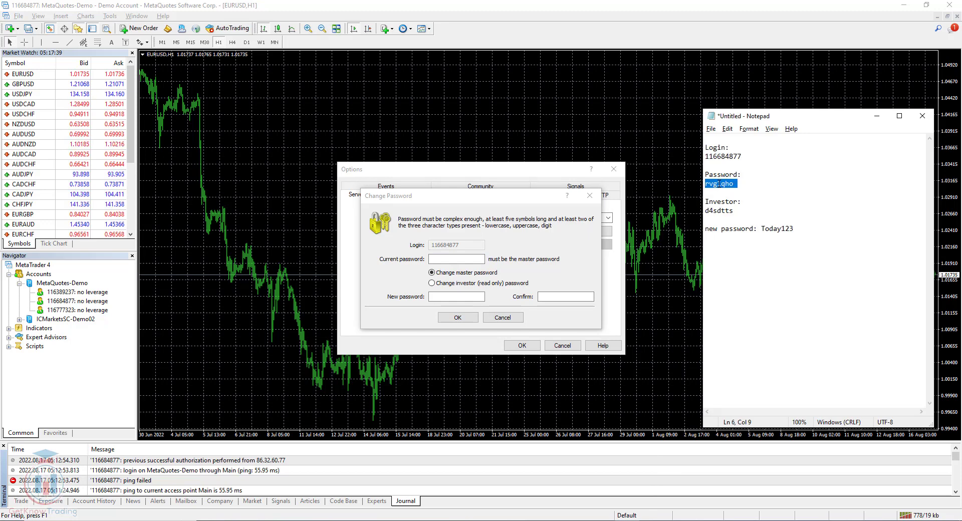
click(786, 229)
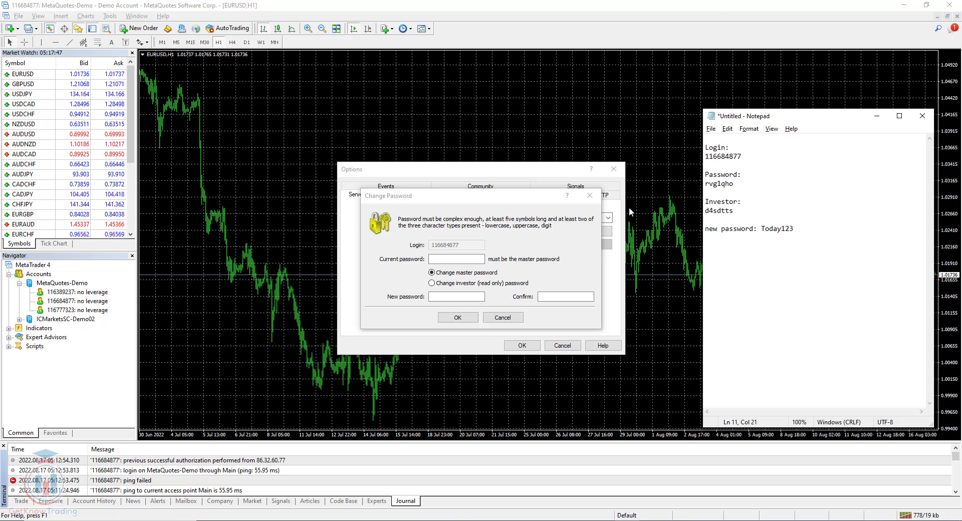
Cancel the Change Password and Options dialogs without making changes
click(575, 230)
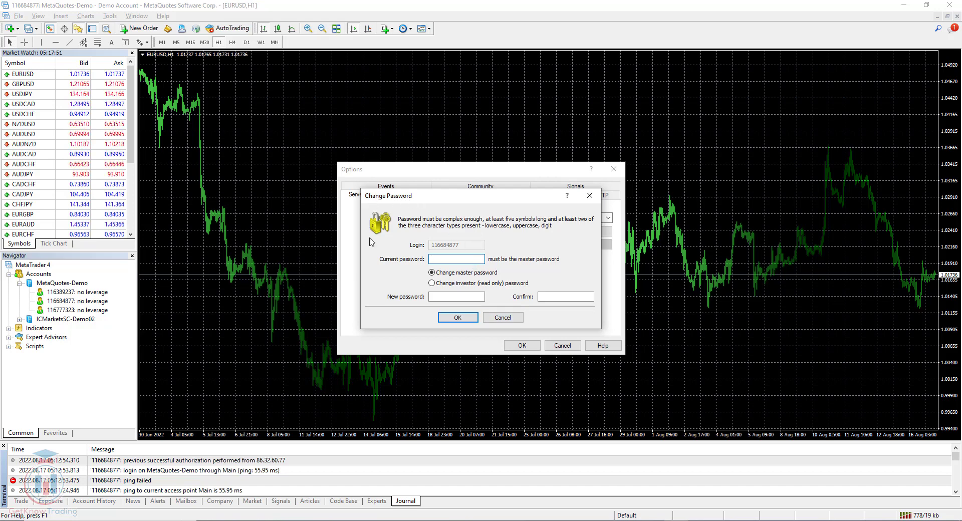
click(503, 317)
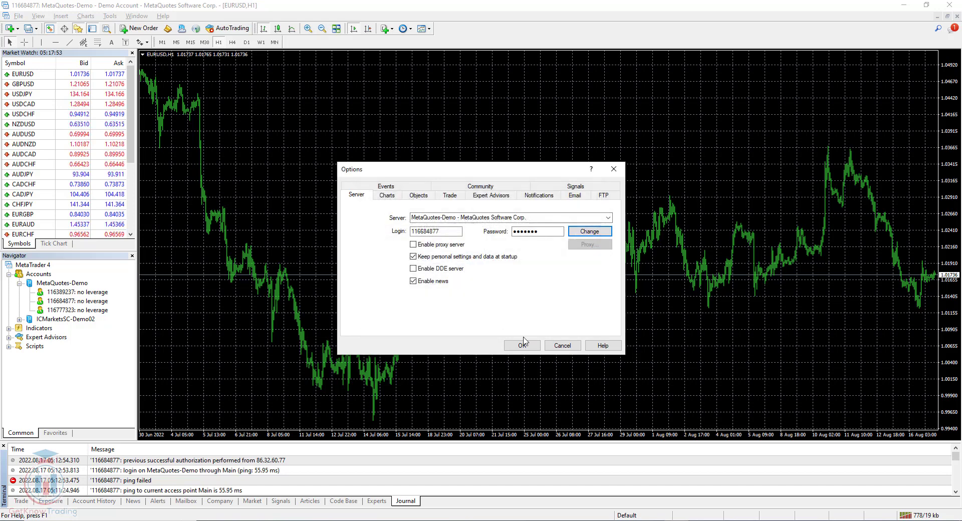
click(562, 345)
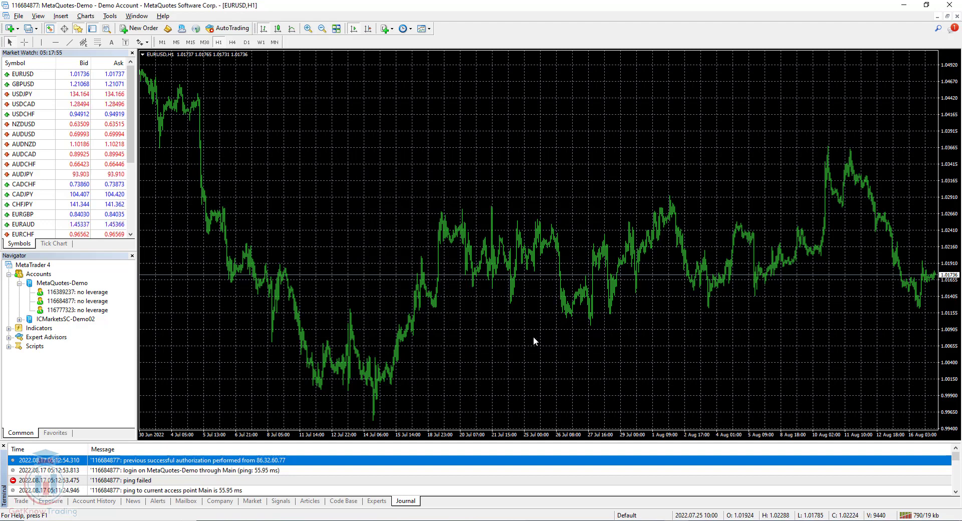
Open Change Password from the demo account's context menu in the Navigator
click(110, 15)
click(389, 144)
scroll(388, 142, up, 5)
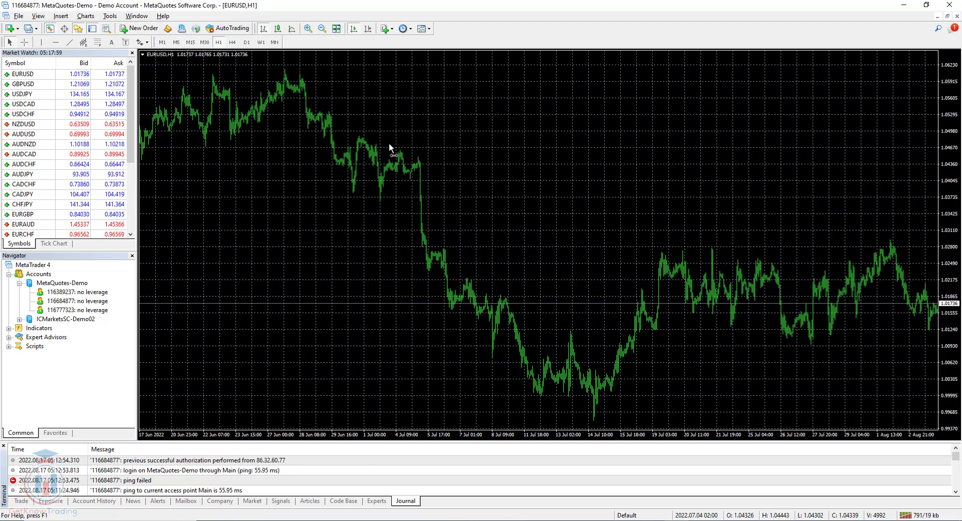
click(74, 301)
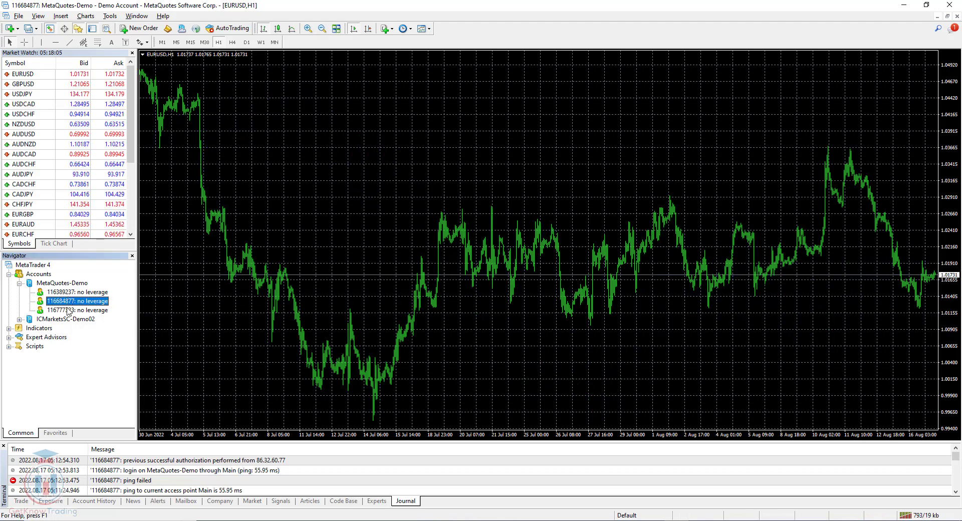
right_click(69, 302)
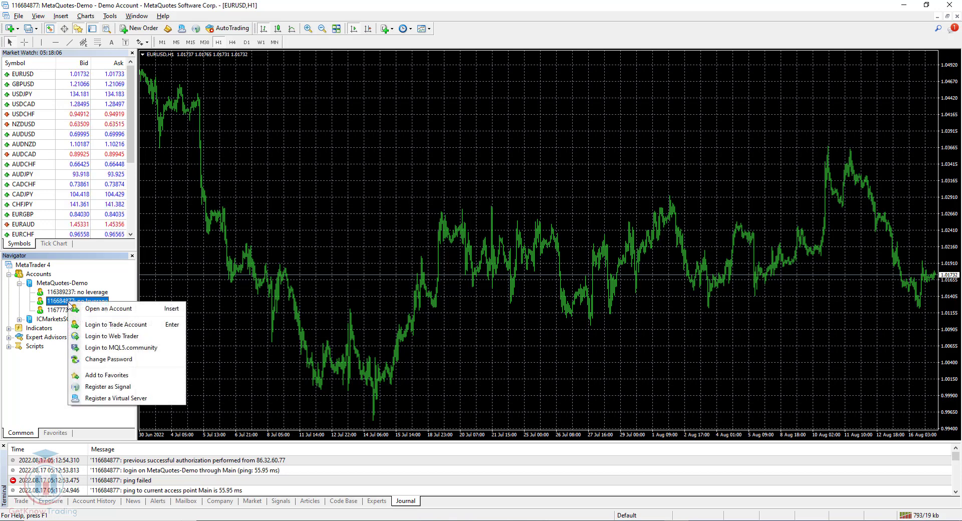
click(100, 359)
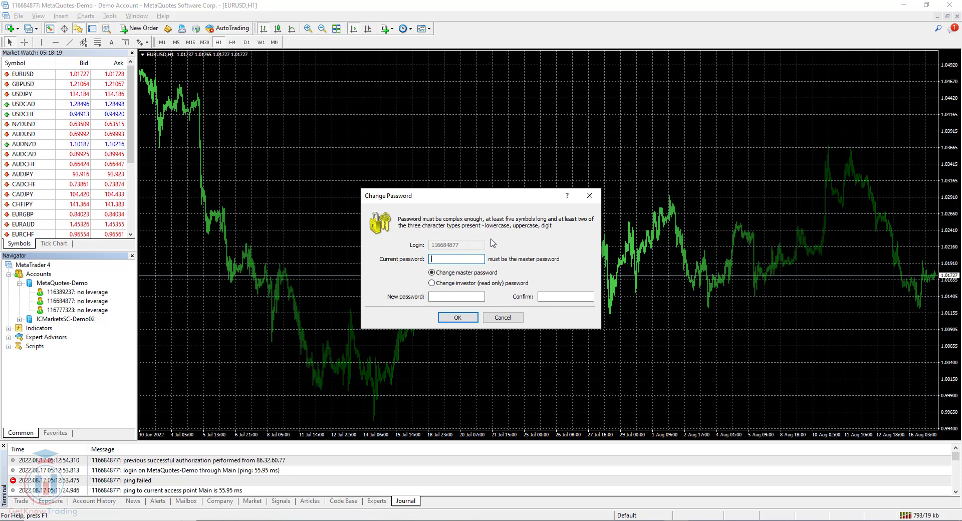
In Notepad, delete the trailing space after the old password and select the password
key(alt+Tab)
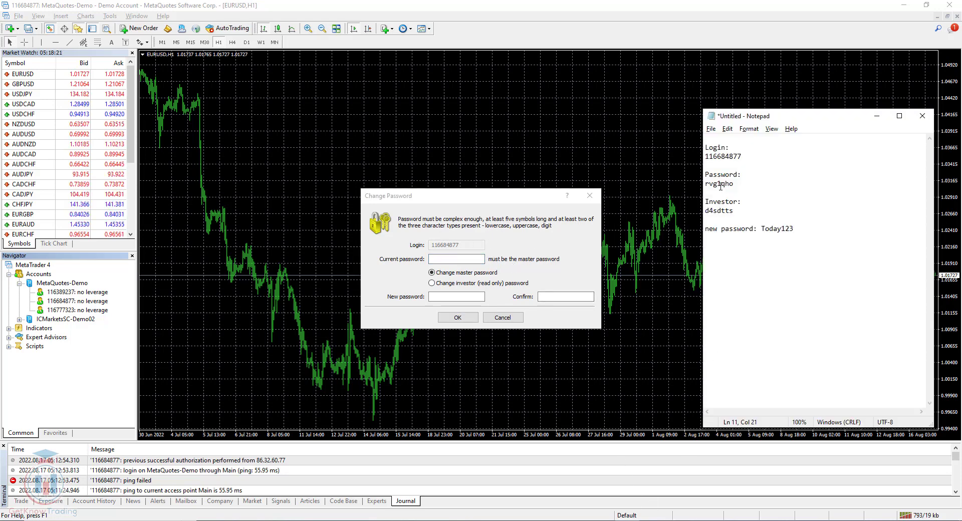
double_click(720, 184)
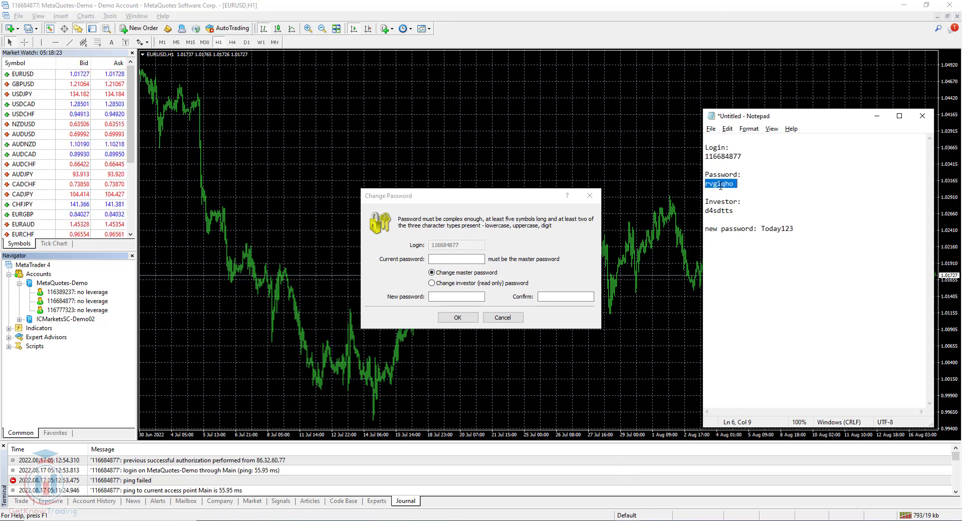
click(719, 184)
click(744, 185)
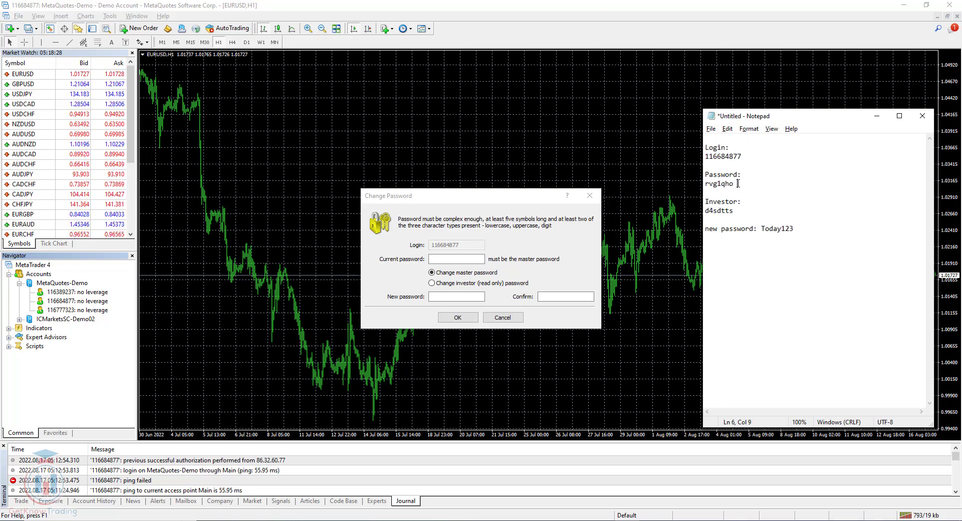
drag(738, 184, 735, 184)
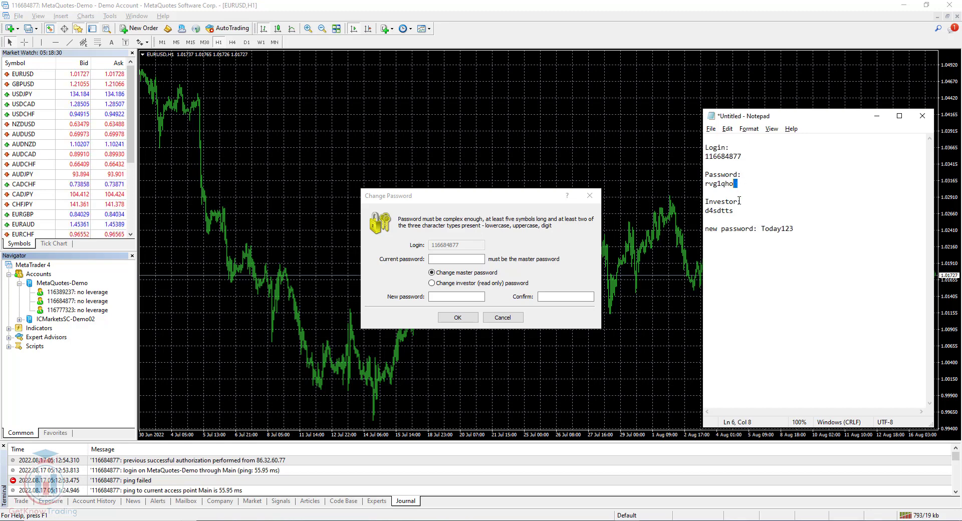
key(BackSpace)
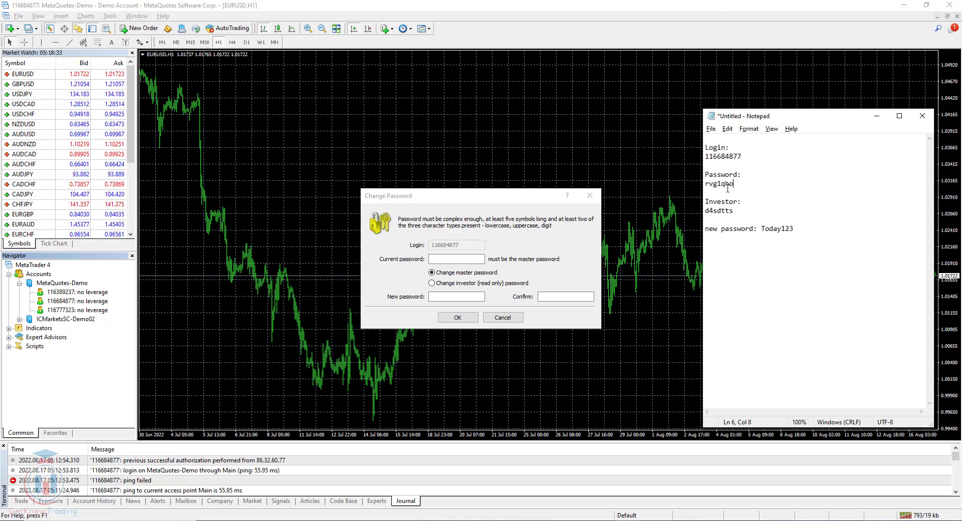
double_click(717, 184)
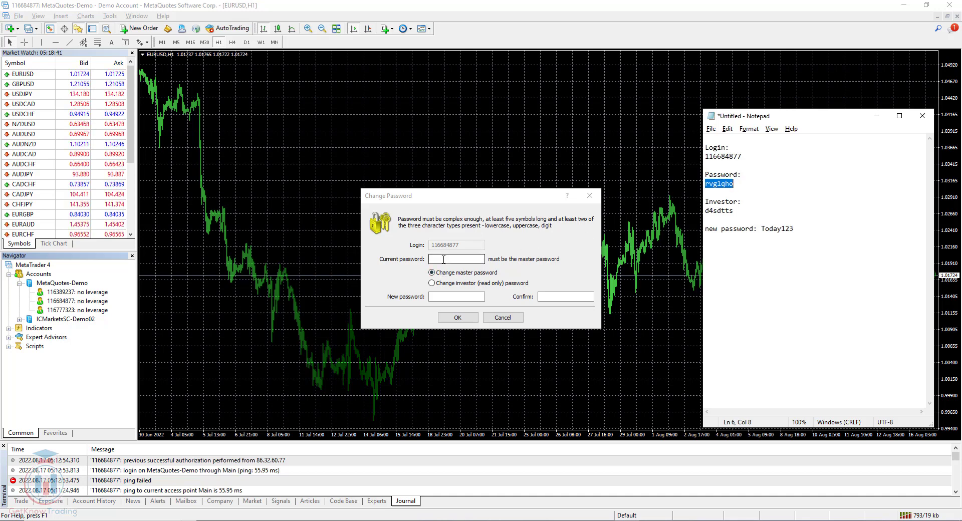
Paste the current master password into Current password, then select the new password in Notepad
click(443, 259)
key(ctrl+v)
key(alt+Tab)
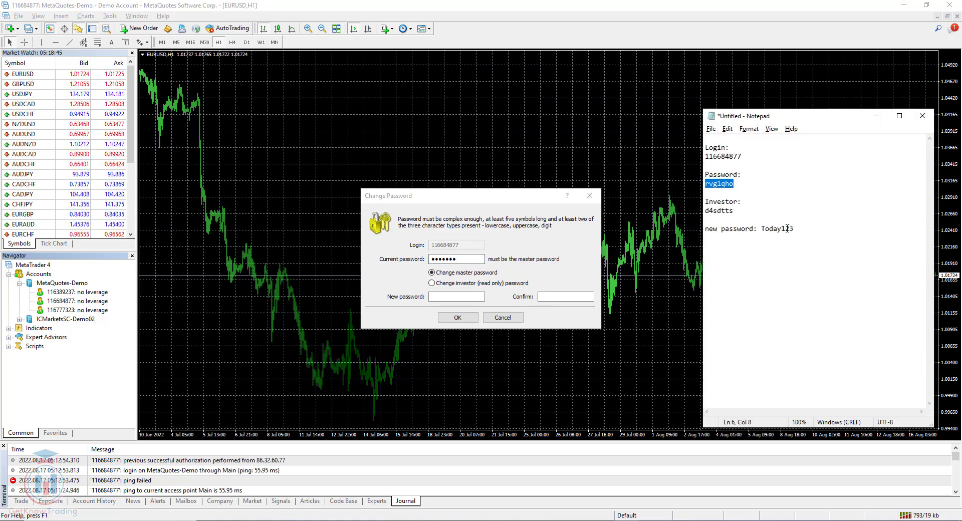
double_click(779, 229)
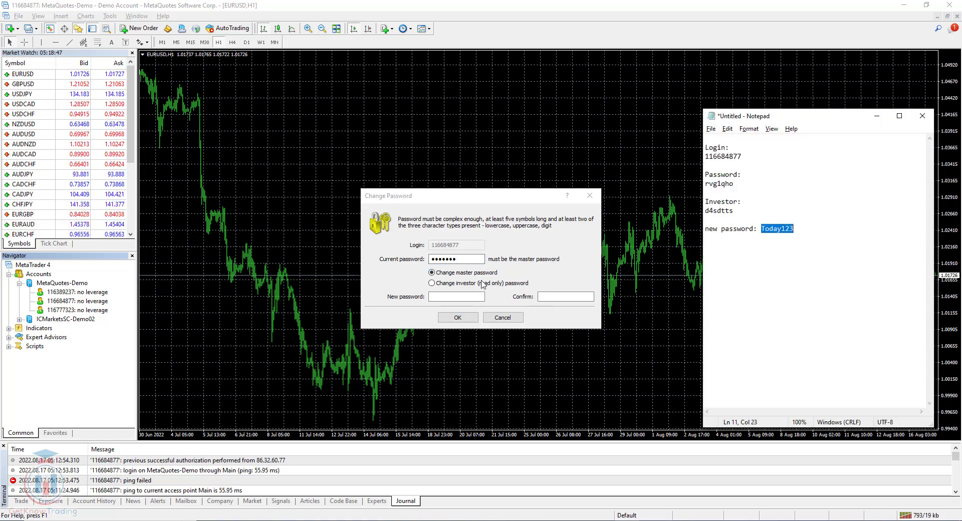
Paste the new password into New password and Confirm, and confirm the change
click(454, 296)
key(ctrl+v)
click(564, 296)
key(ctrl+v)
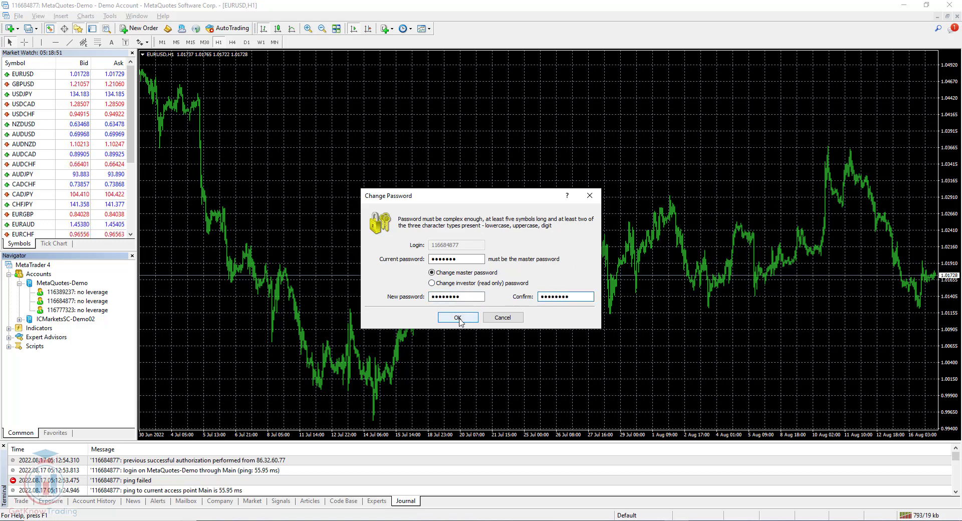
click(462, 319)
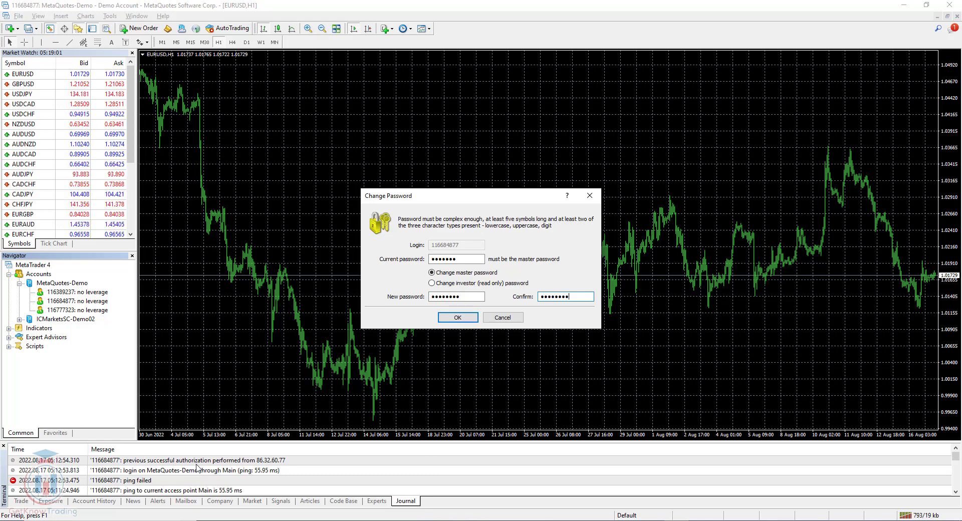
click(456, 319)
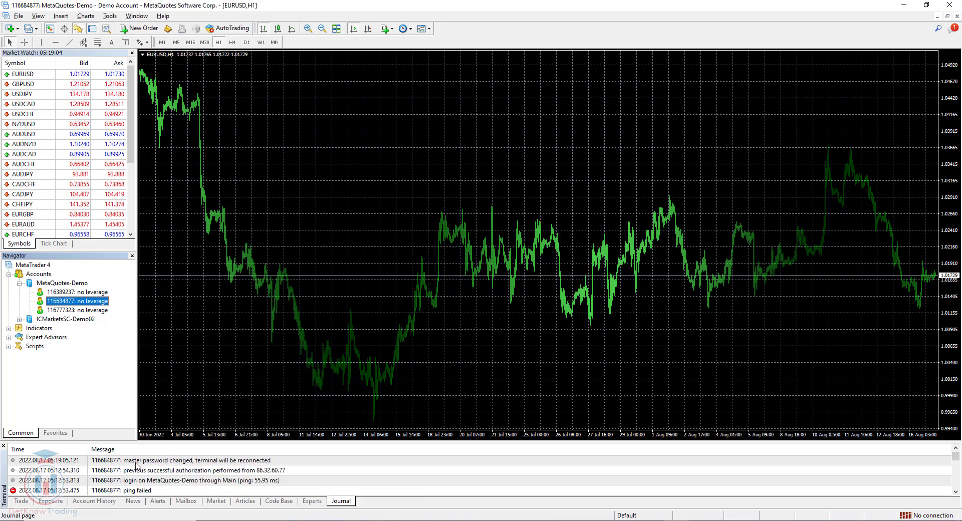
Review the Journal's master-password-changed entry and the new MetaQuotes-Demo login entry
click(203, 463)
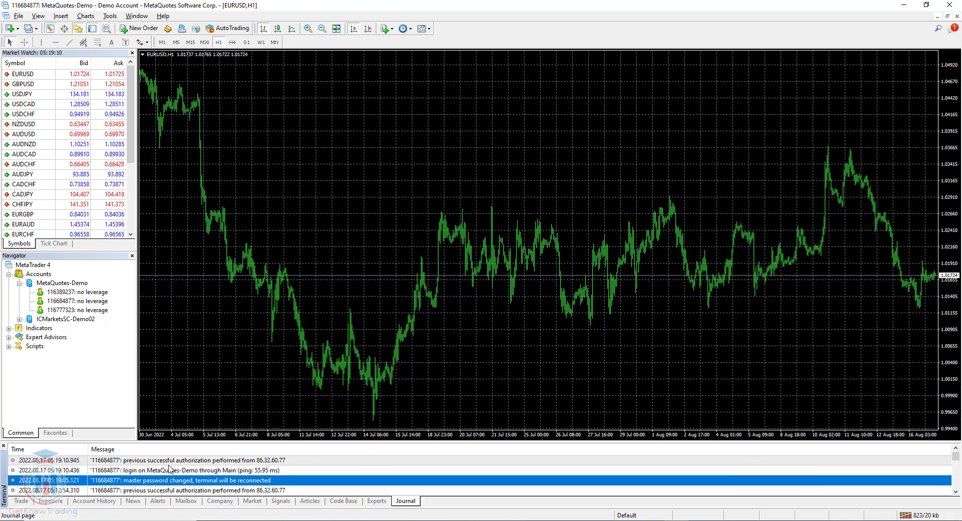
click(171, 471)
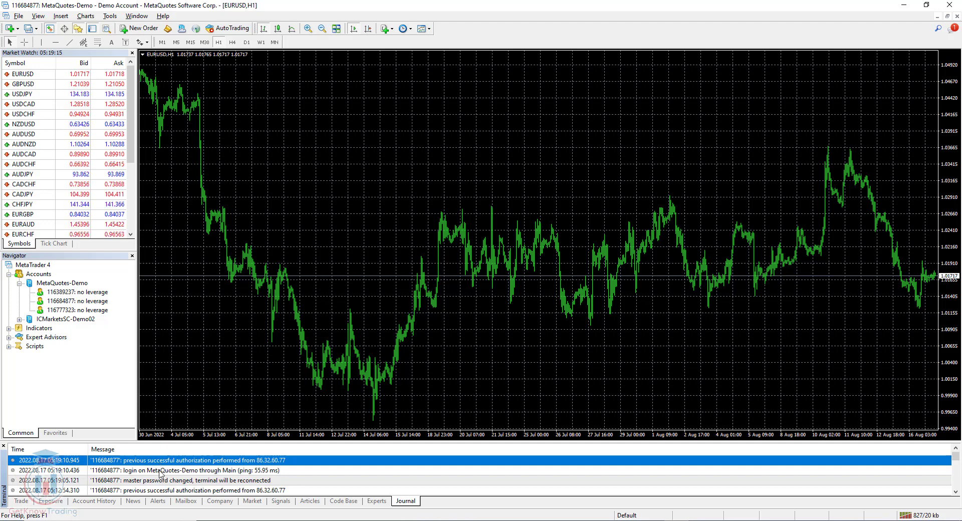
click(160, 481)
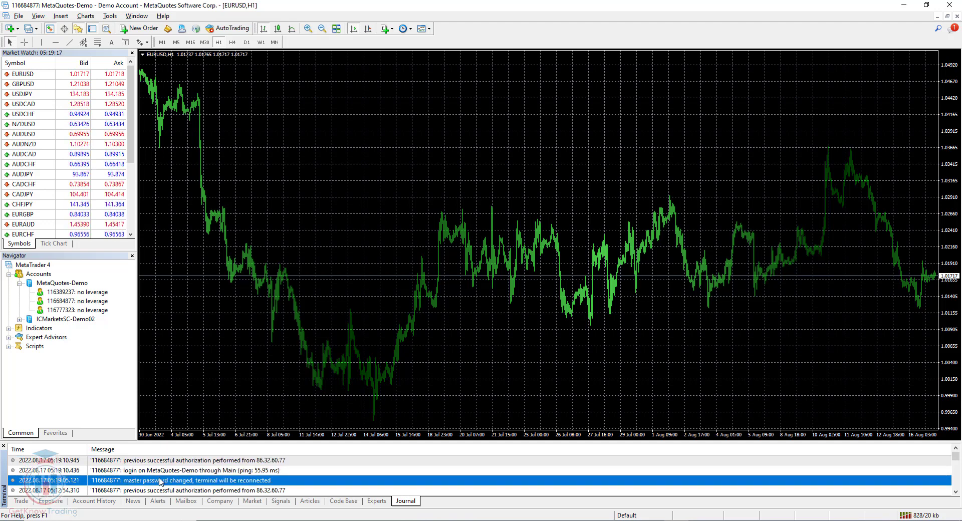
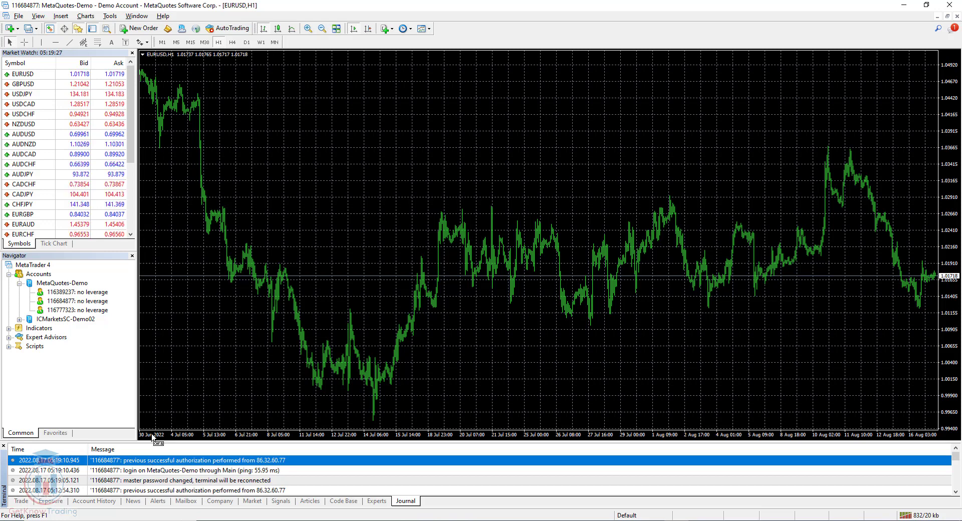
Open the second demo account's Change password dialog from Tools > Options > Server and paste the current password
click(78, 301)
right_click(79, 302)
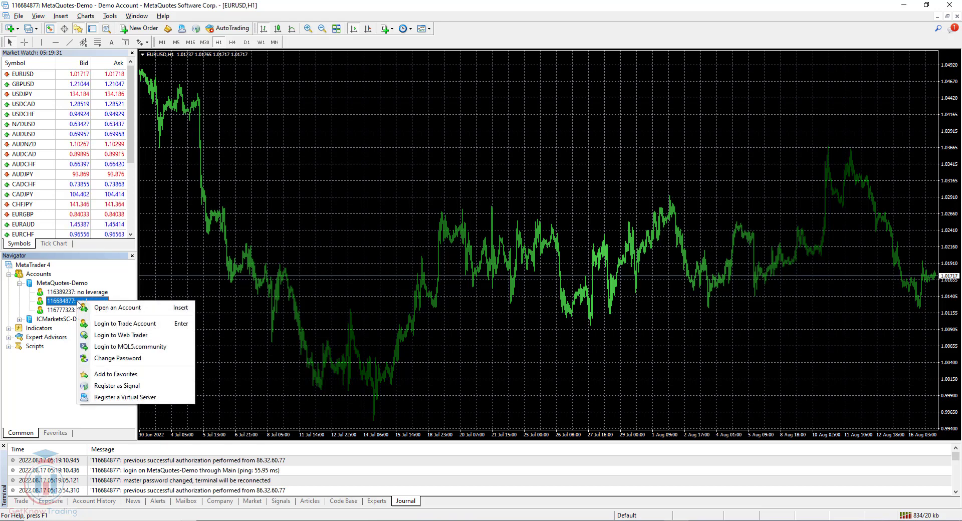
click(110, 16)
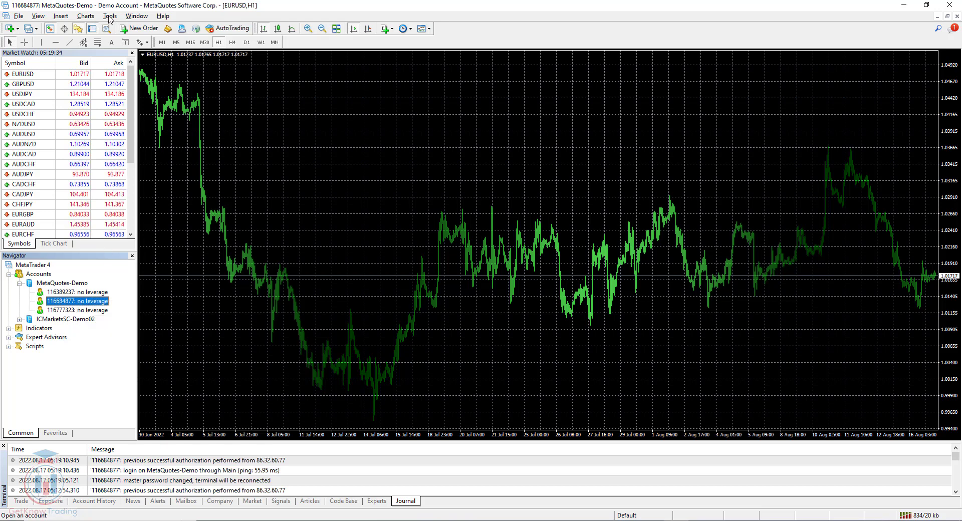
click(109, 16)
click(141, 84)
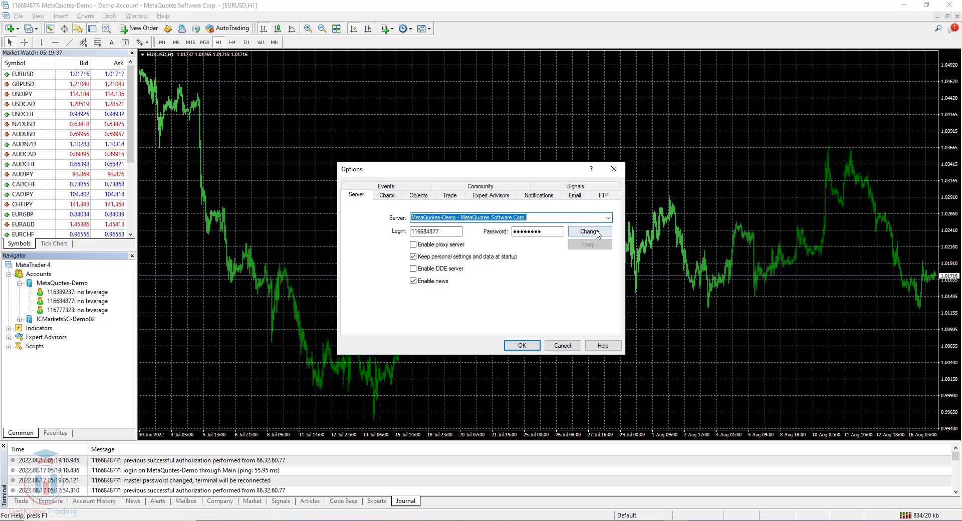
click(596, 233)
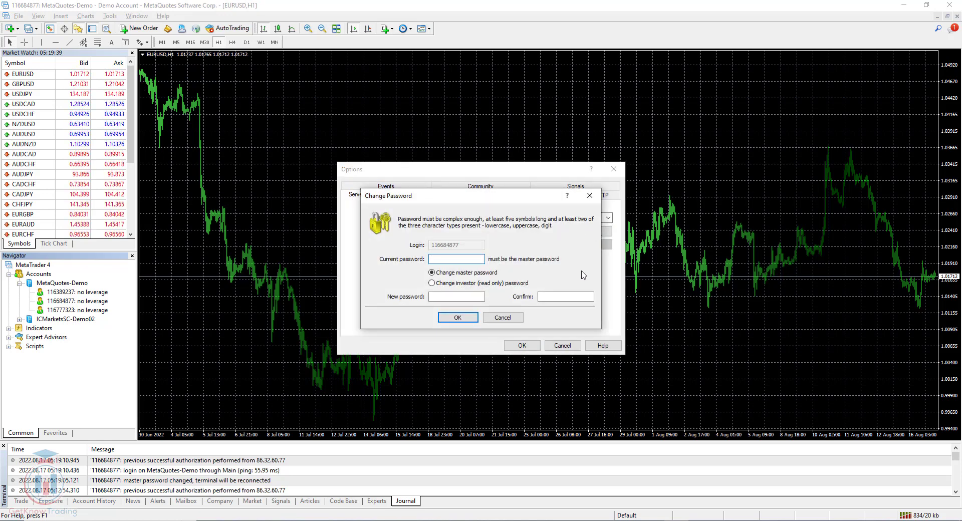
key(alt+Tab)
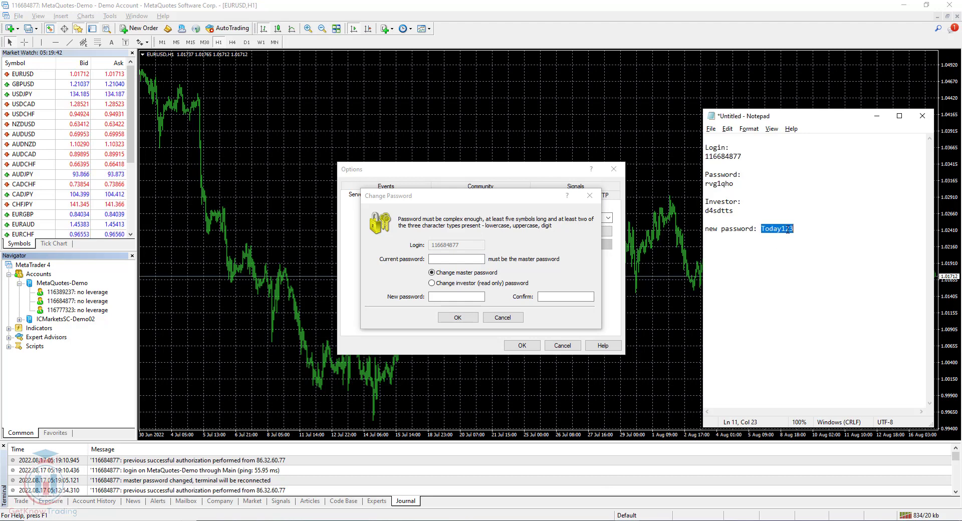
click(456, 259)
key(ctrl+v)
Copy the new password from the notes into New and Confirm, then apply the master password change
key(alt+Tab)
click(799, 229)
click(718, 184)
double_click(718, 184)
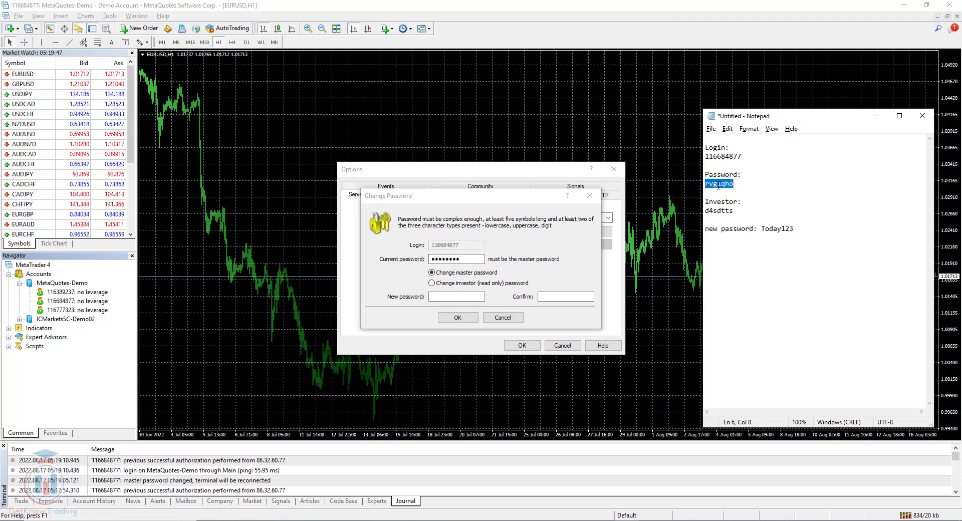
key(ctrl+c)
click(458, 297)
key(ctrl+v)
click(548, 297)
key(ctrl+v)
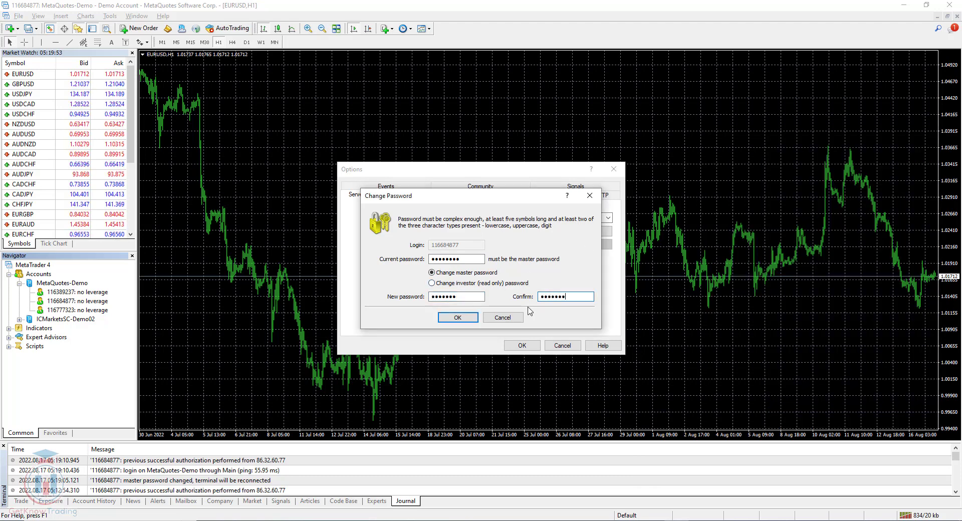
click(468, 320)
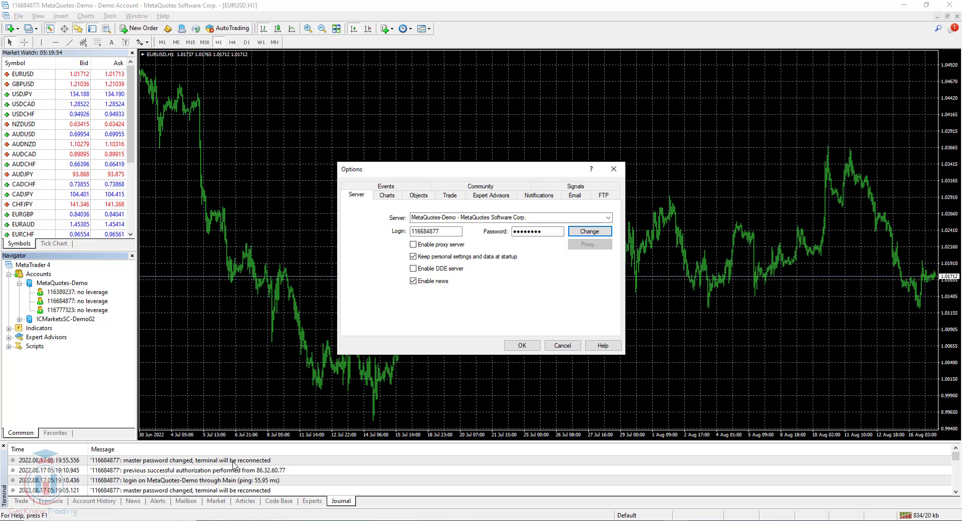
Close Options and log the second MetaQuotes-Demo account back in using the password from the notes
click(562, 346)
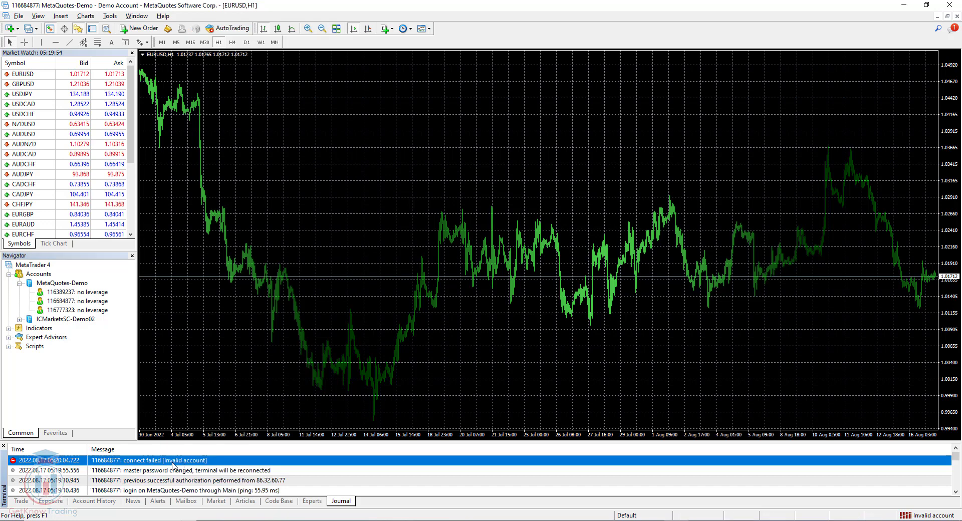
right_click(73, 302)
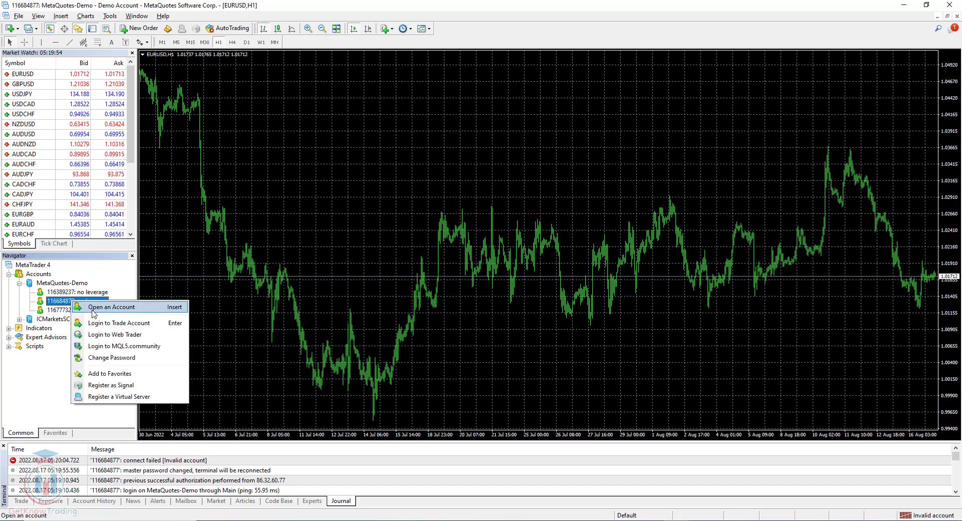
click(110, 325)
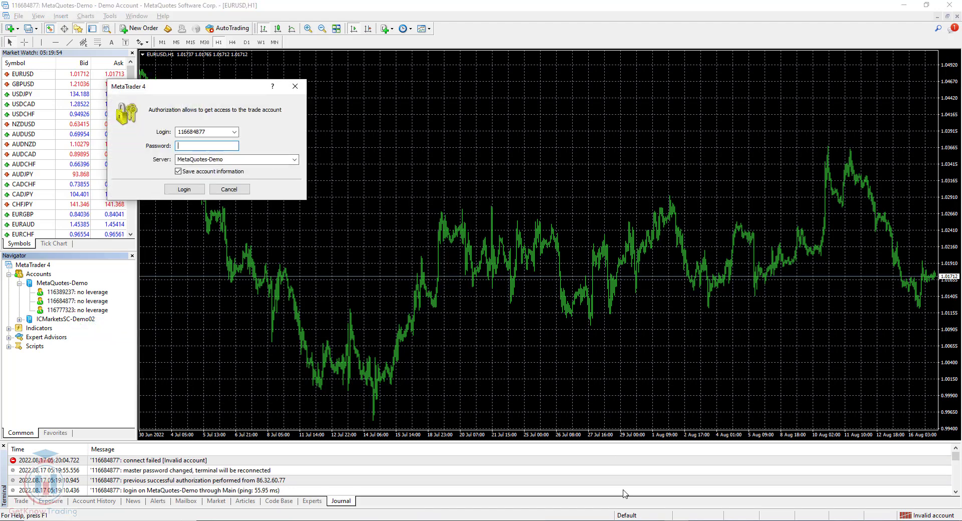
key(alt+Tab)
click(721, 184)
double_click(721, 184)
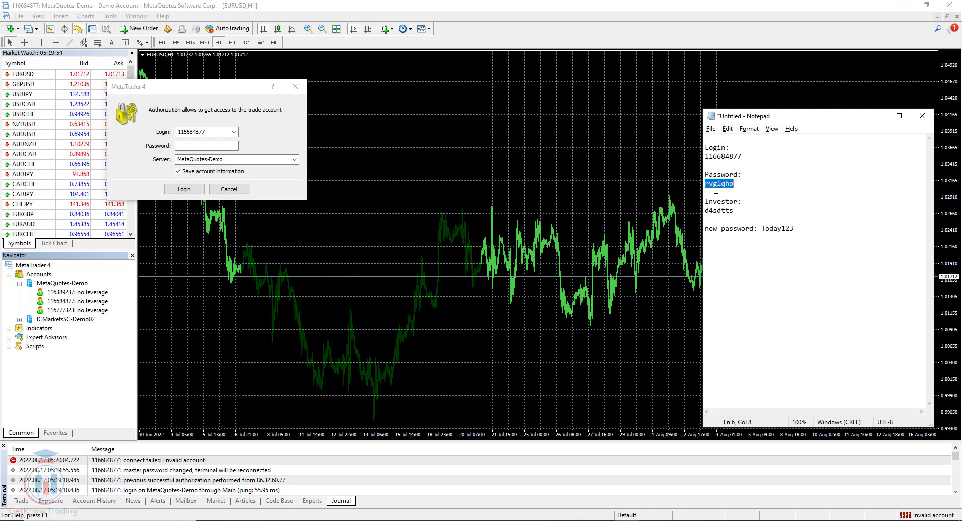
click(224, 146)
key(ctrl+v)
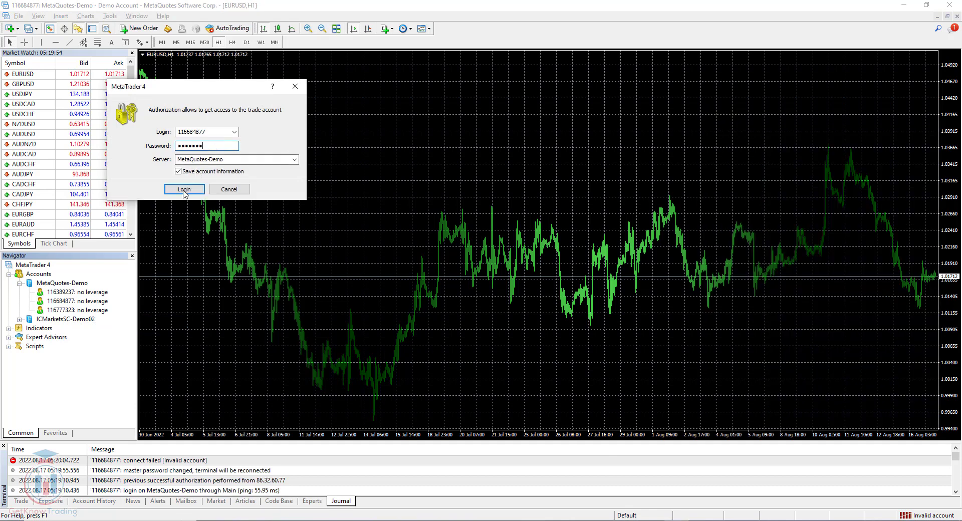
click(184, 190)
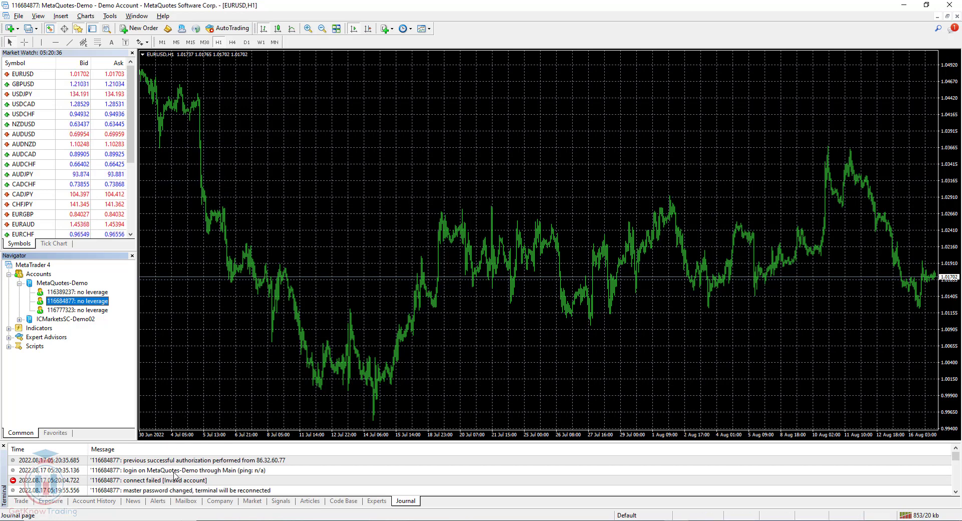
click(172, 471)
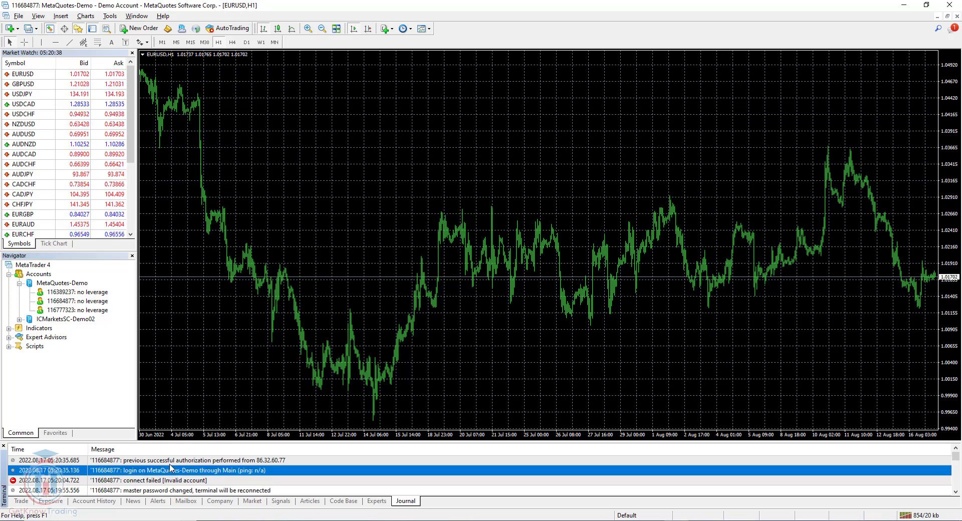
click(162, 463)
click(160, 470)
click(183, 464)
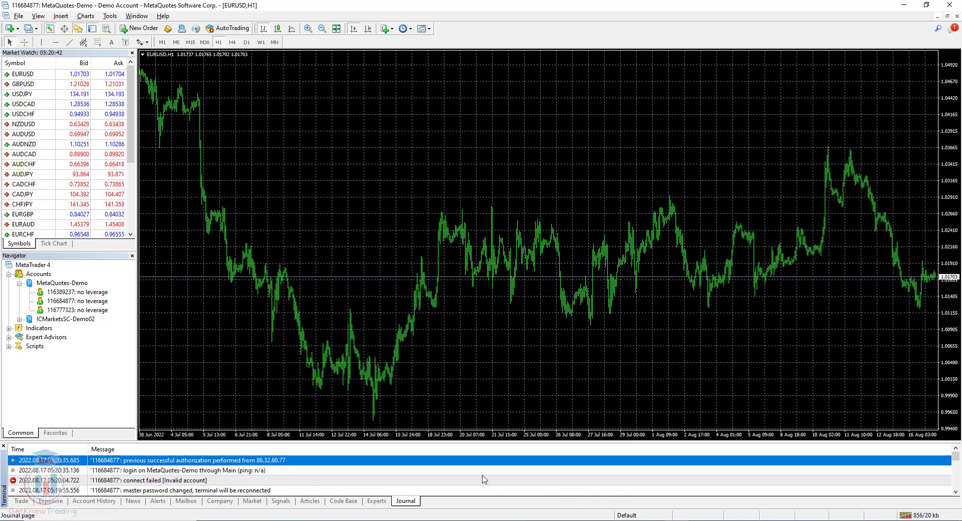
click(186, 500)
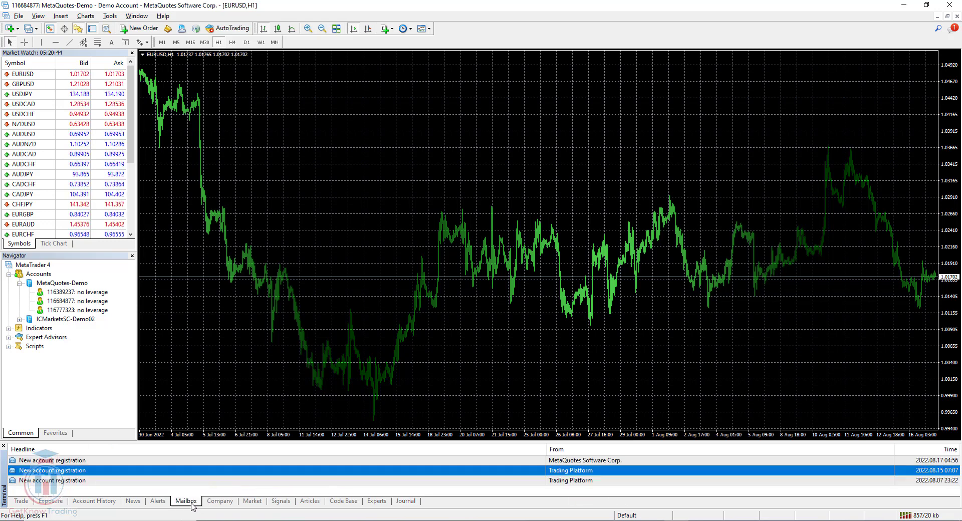
click(398, 502)
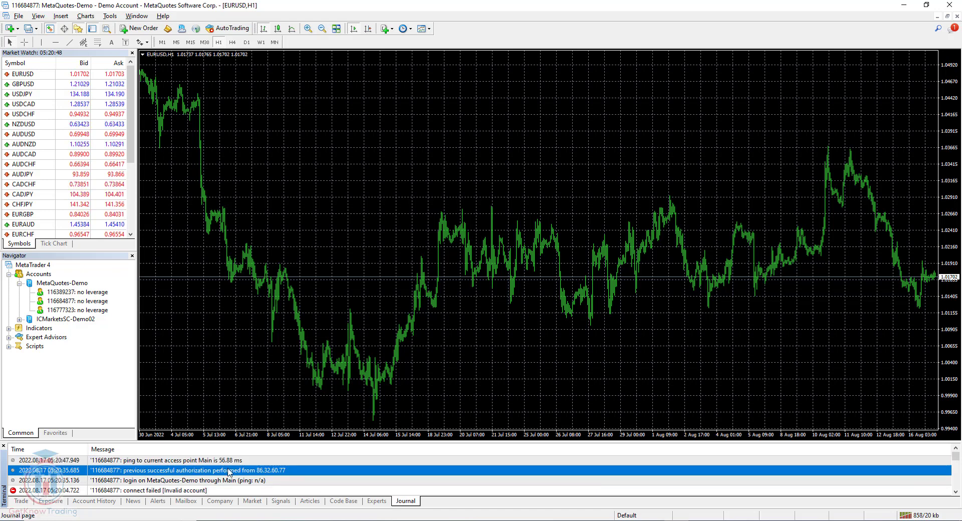
click(235, 461)
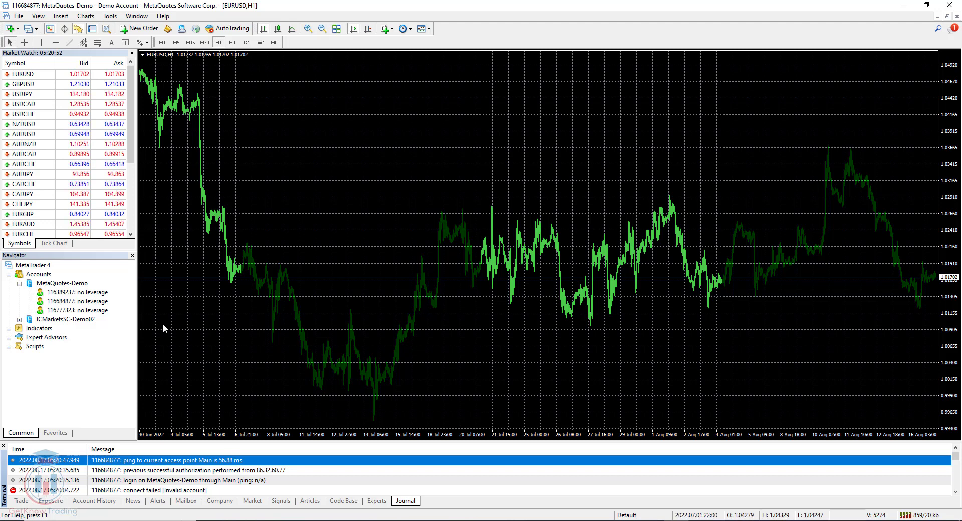
click(110, 15)
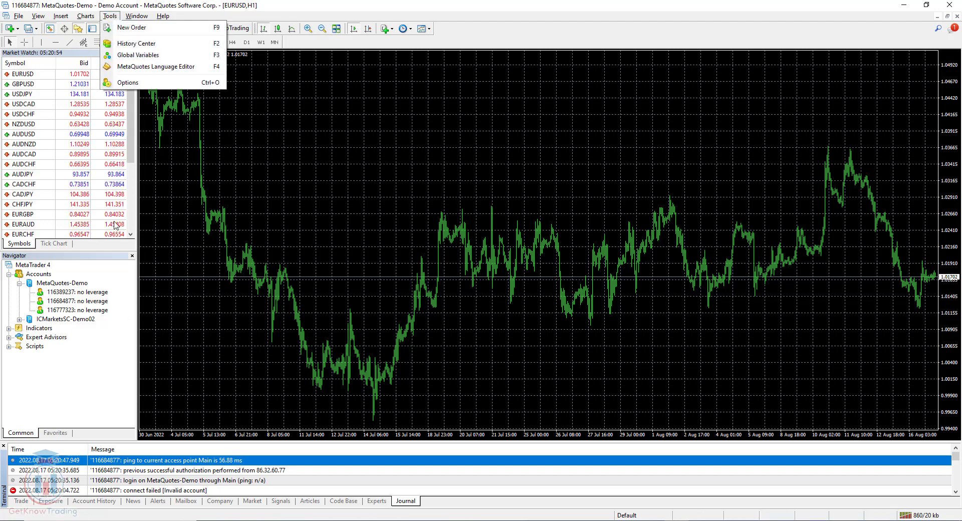
click(79, 301)
right_click(80, 302)
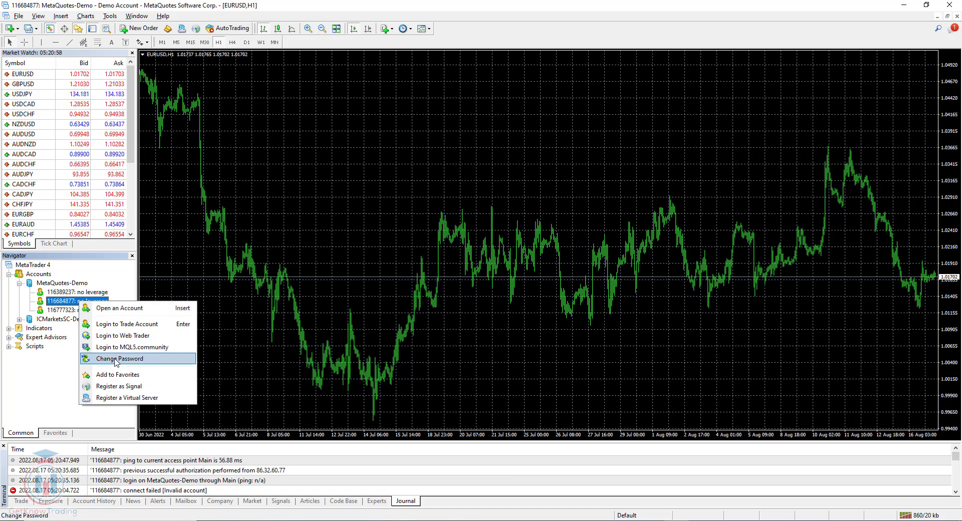
click(339, 214)
scroll(340, 210, up, 5)
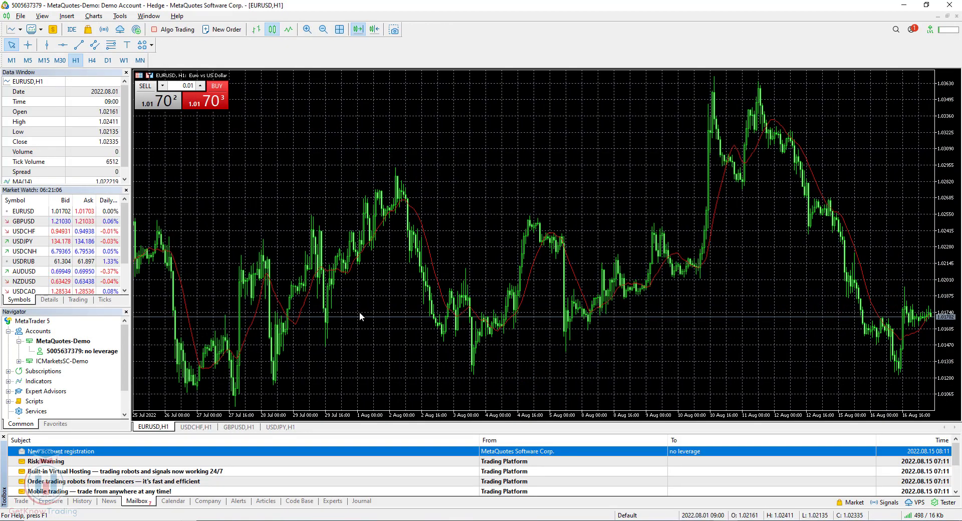
Copy the new MT5 account's Login, Password and Investor details from the registration message into the notes
click(82, 352)
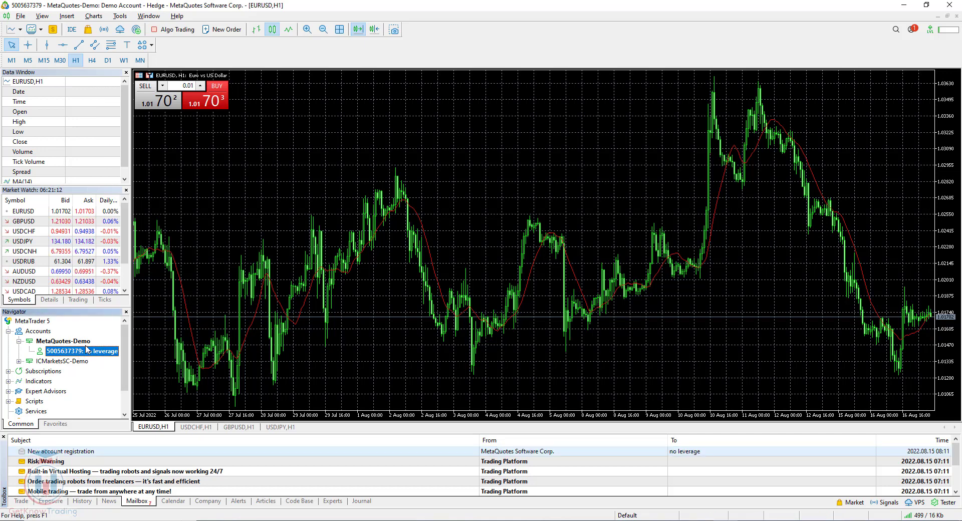
click(102, 452)
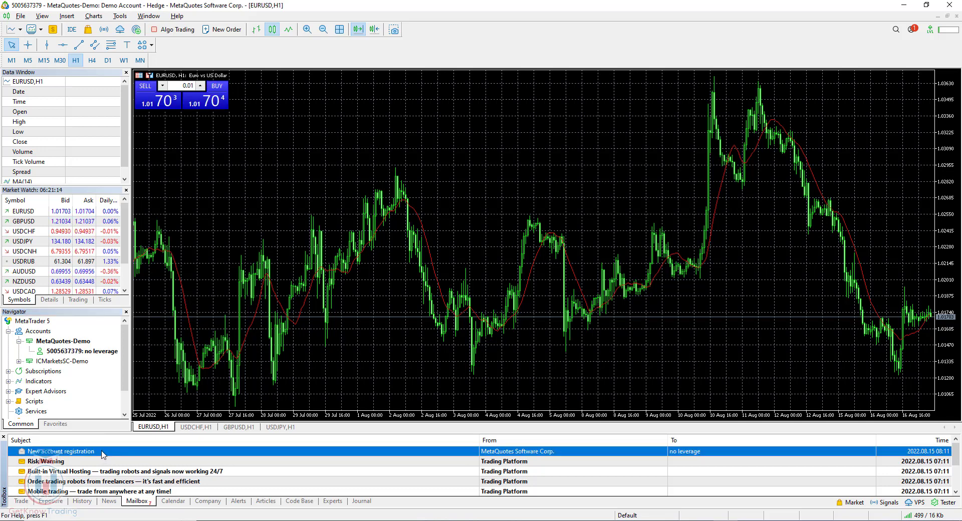
double_click(342, 457)
drag(406, 322, 353, 300)
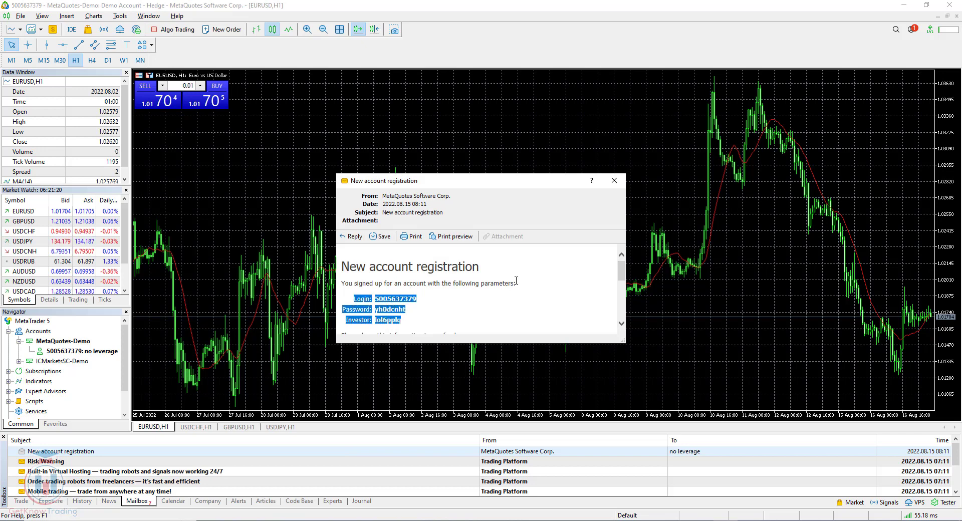
key(alt+Tab)
click(814, 230)
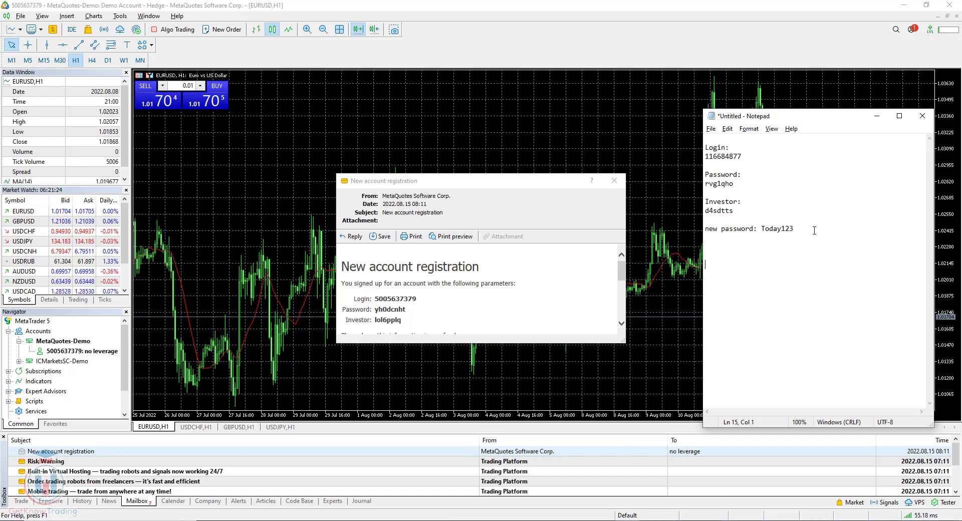
key(ctrl+v)
Label the pasted details '/// MT5 --' in the notes and close the registration message
click(719, 261)
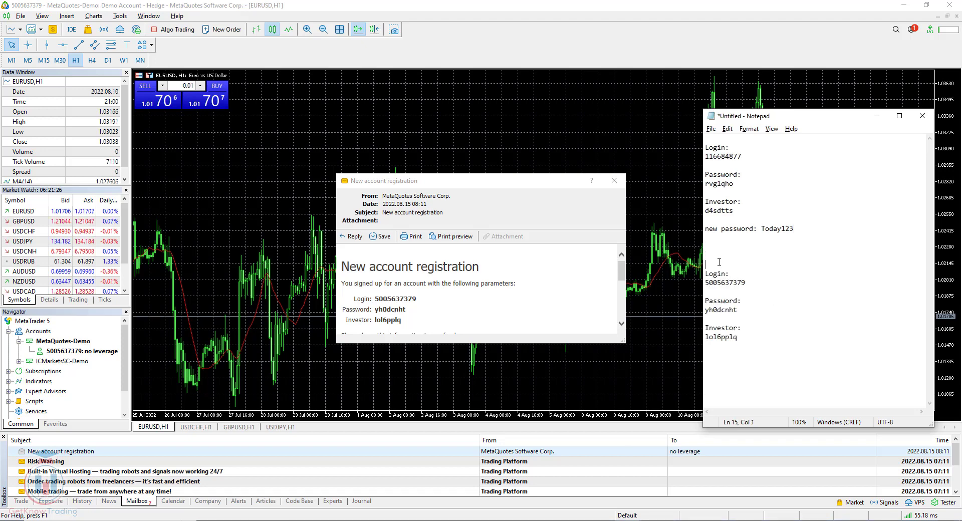
text(/// MT)
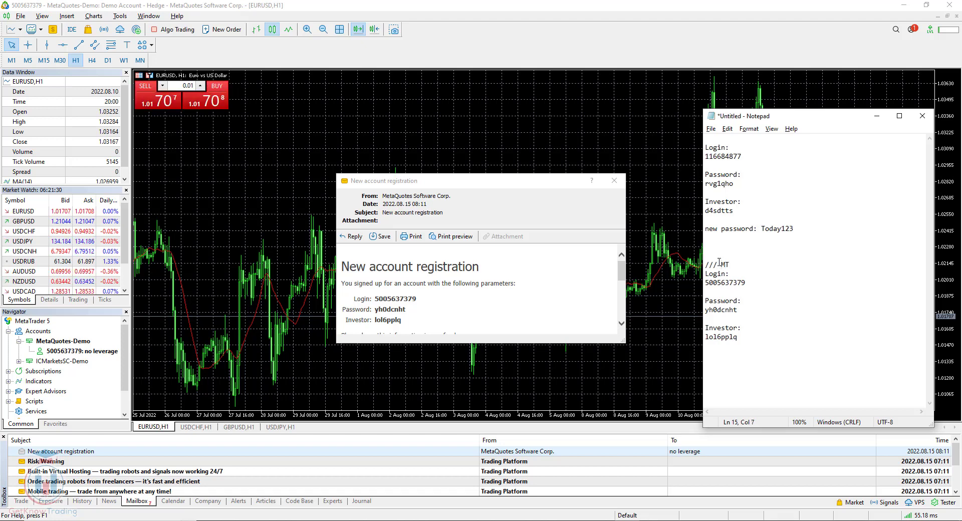
text(5 ----)
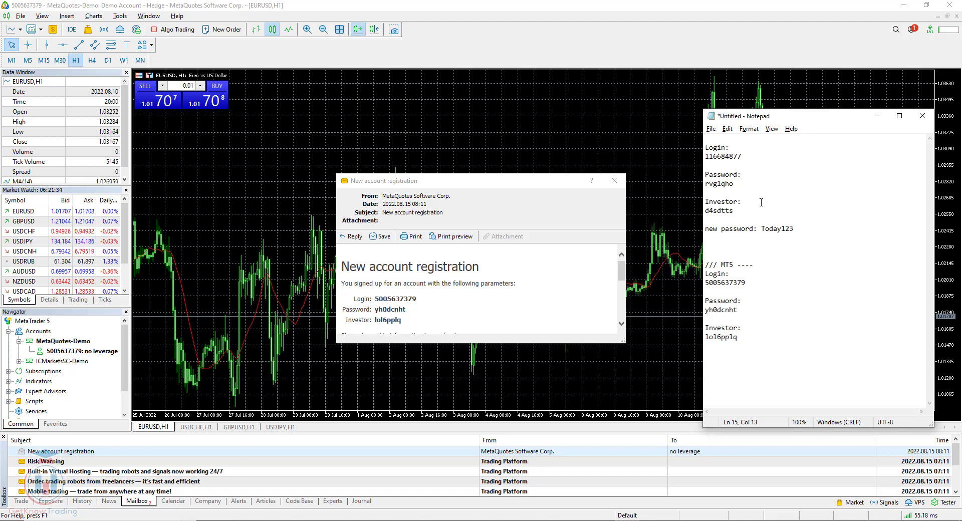
click(532, 191)
click(613, 180)
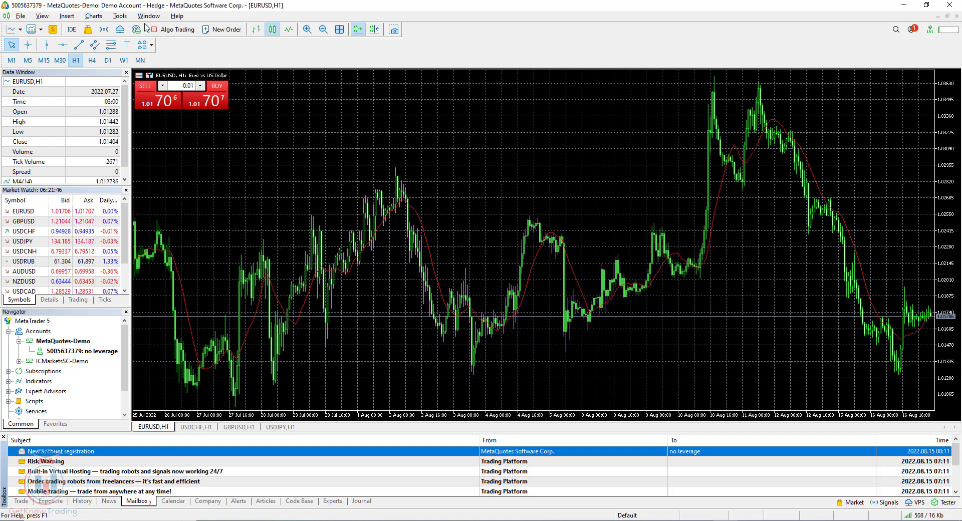
Open Tools > Options and its Change password dialog, then cancel the password change
click(120, 17)
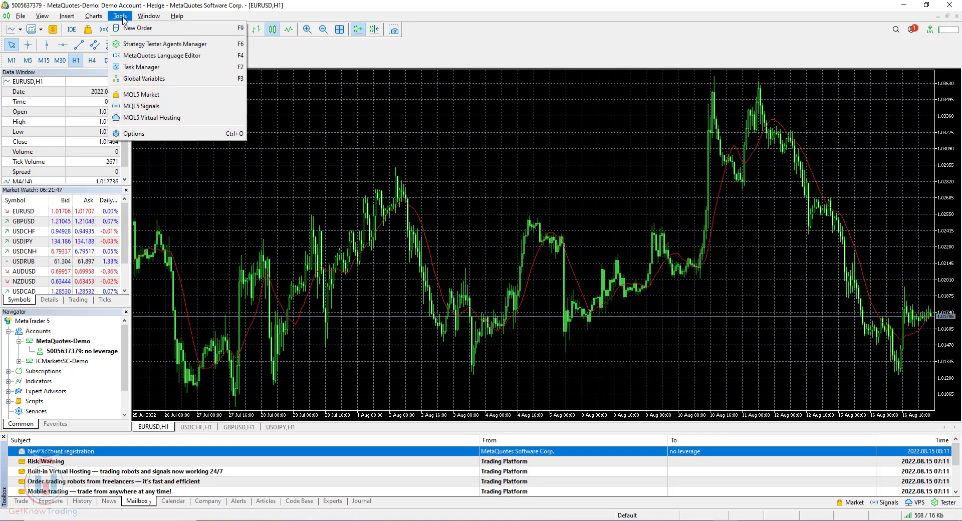
click(153, 134)
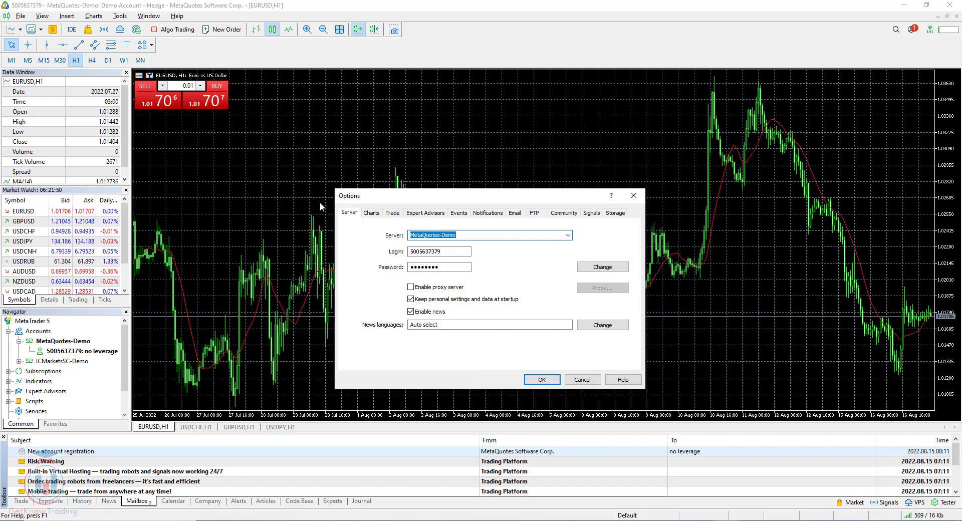
click(600, 270)
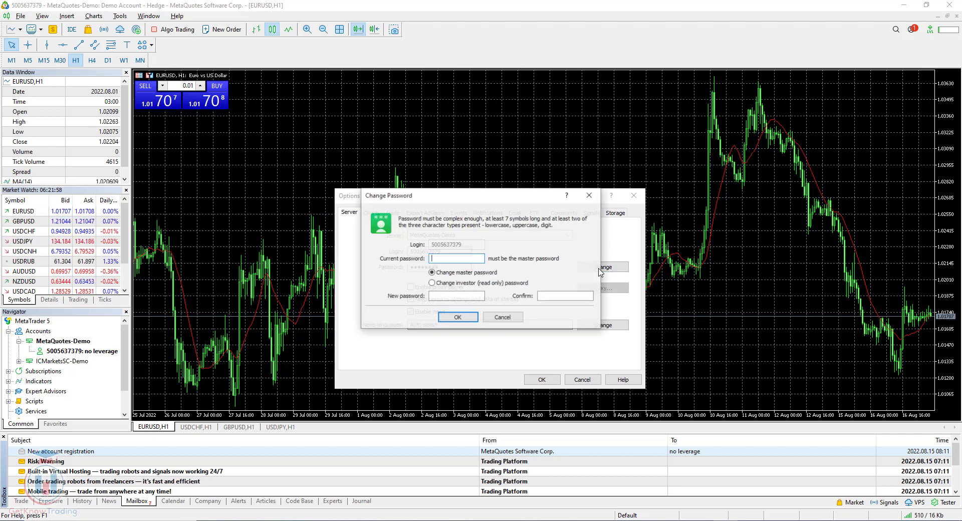
drag(495, 221, 497, 227)
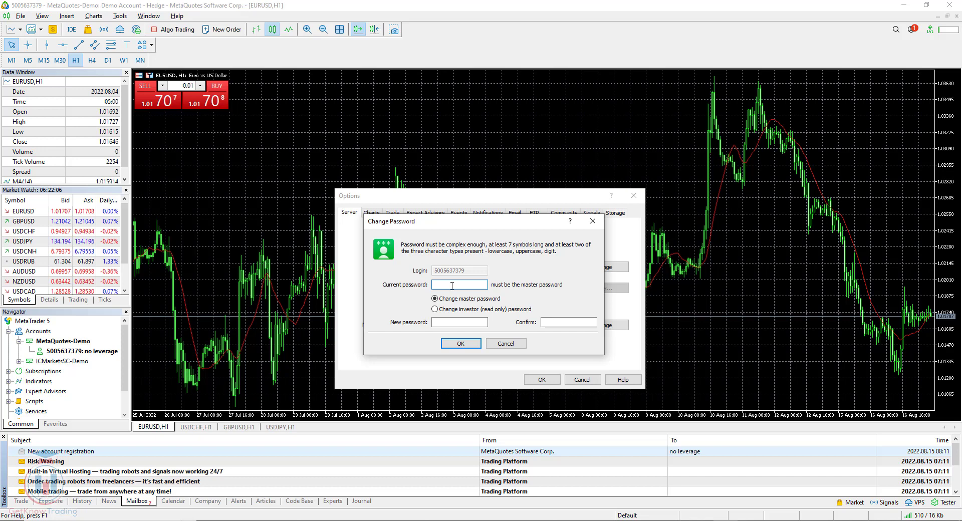
click(562, 321)
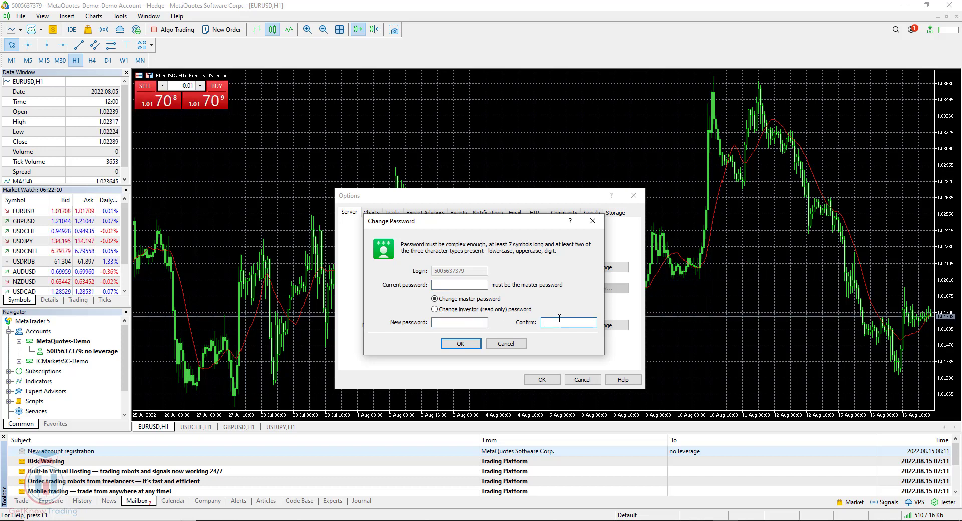
click(520, 343)
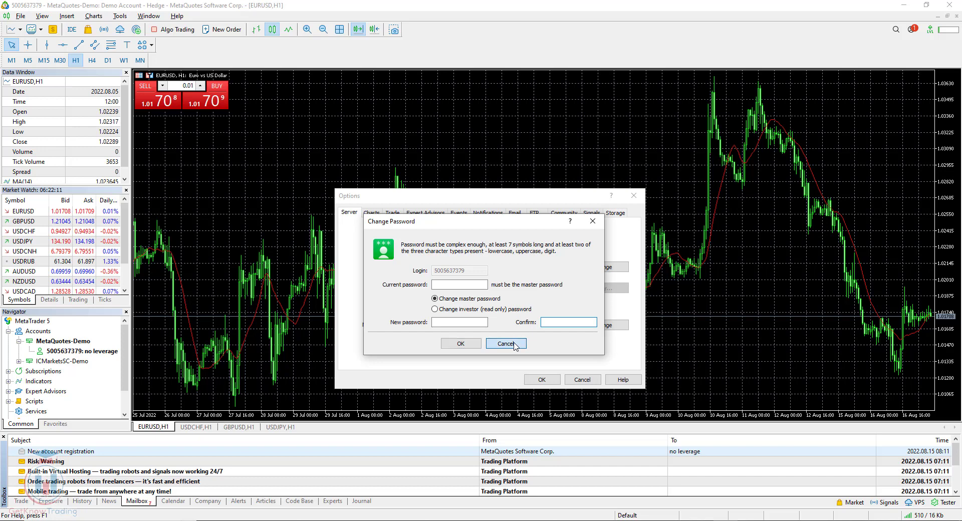
Close Options unchanged and bring up the demo account's context menu in the Navigator
click(584, 380)
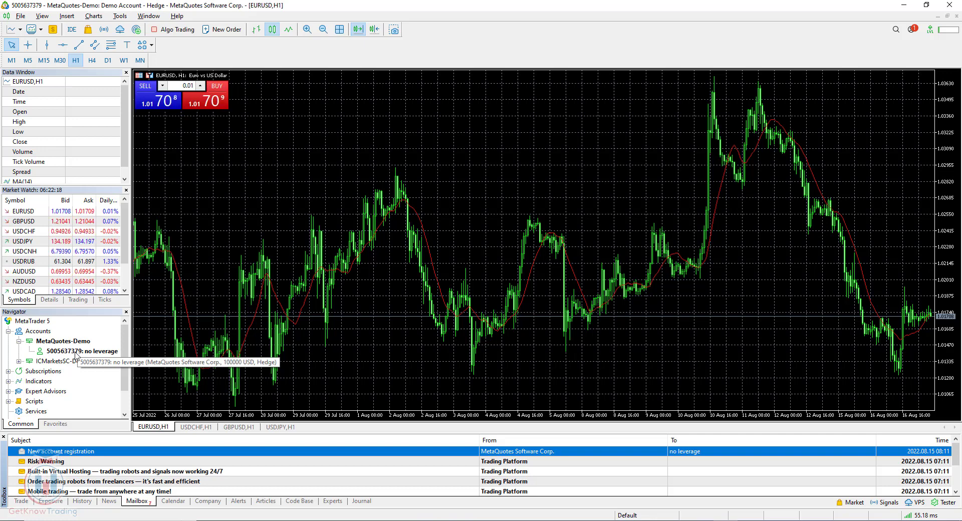
click(75, 352)
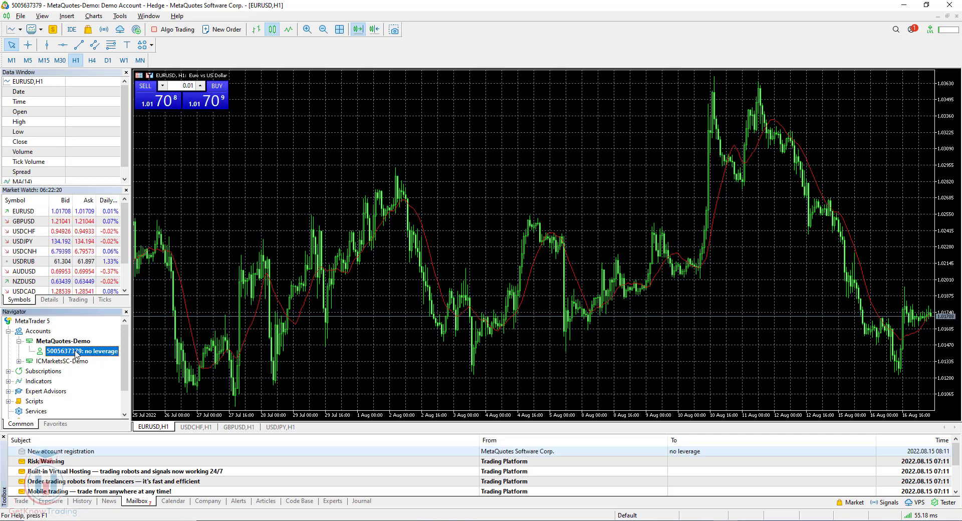
right_click(76, 352)
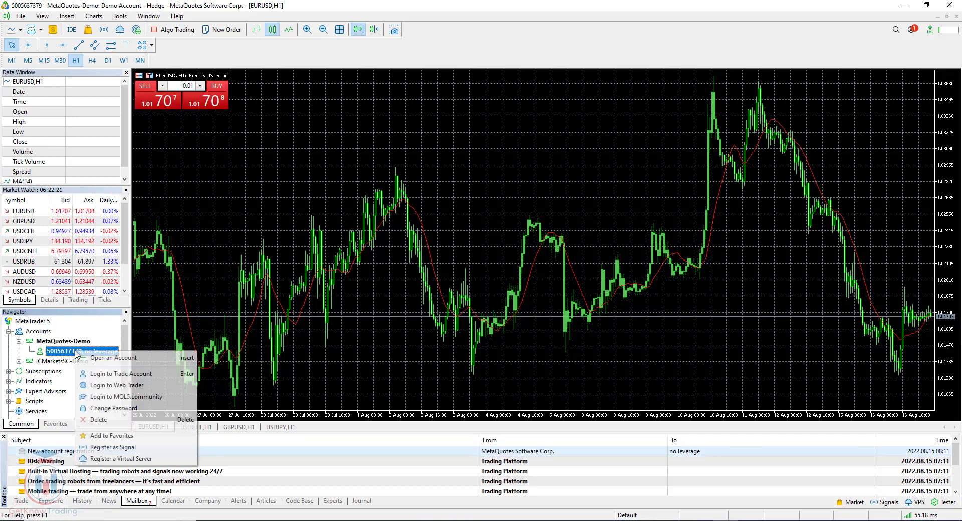
Start Change Password for the MT5 demo account and paste the MT5 password from the notes as current
click(114, 408)
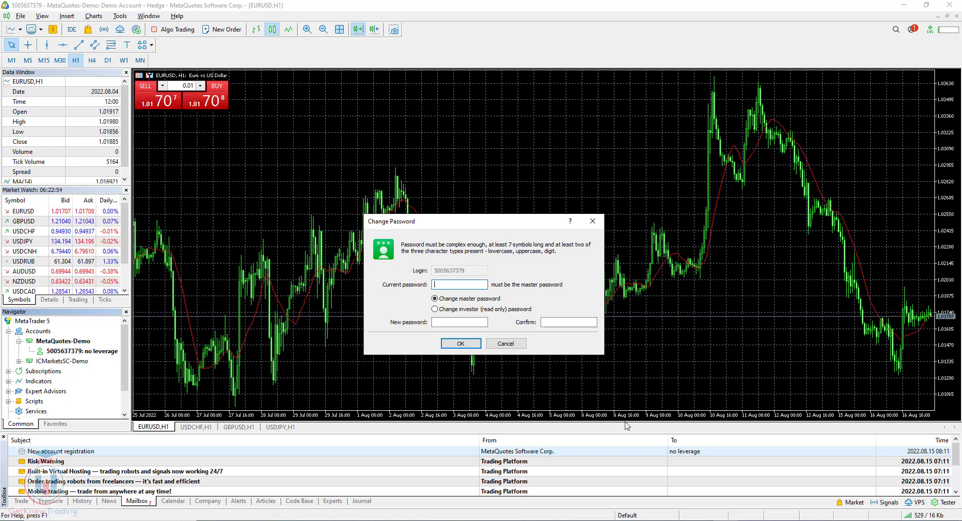
key(alt+Tab)
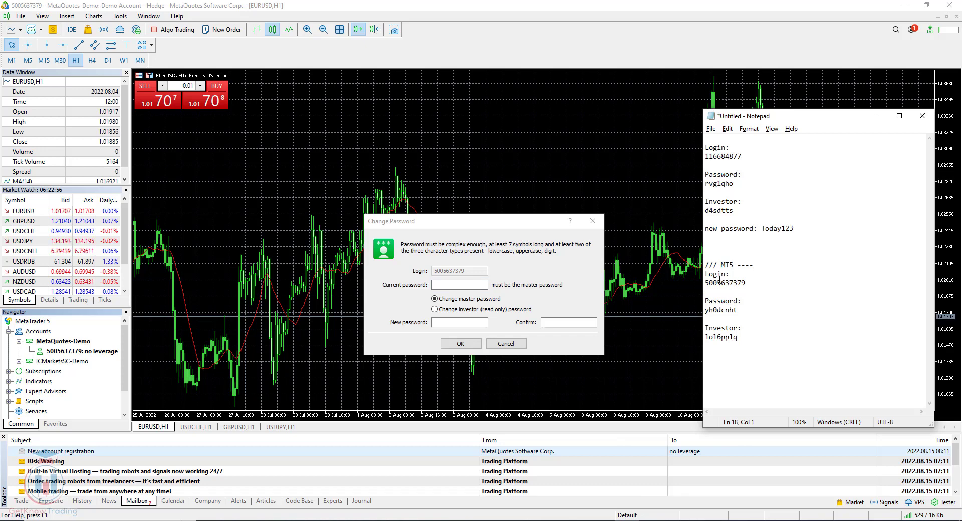
double_click(721, 310)
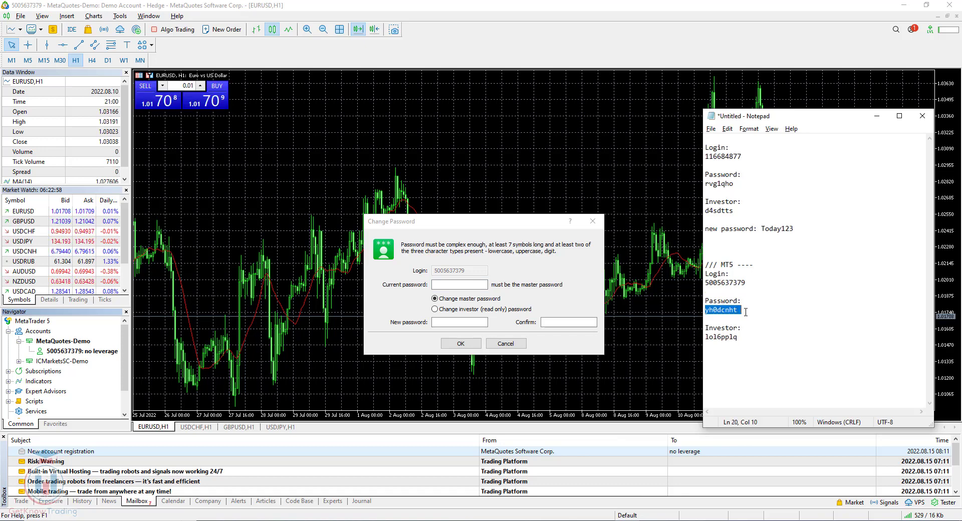
click(745, 312)
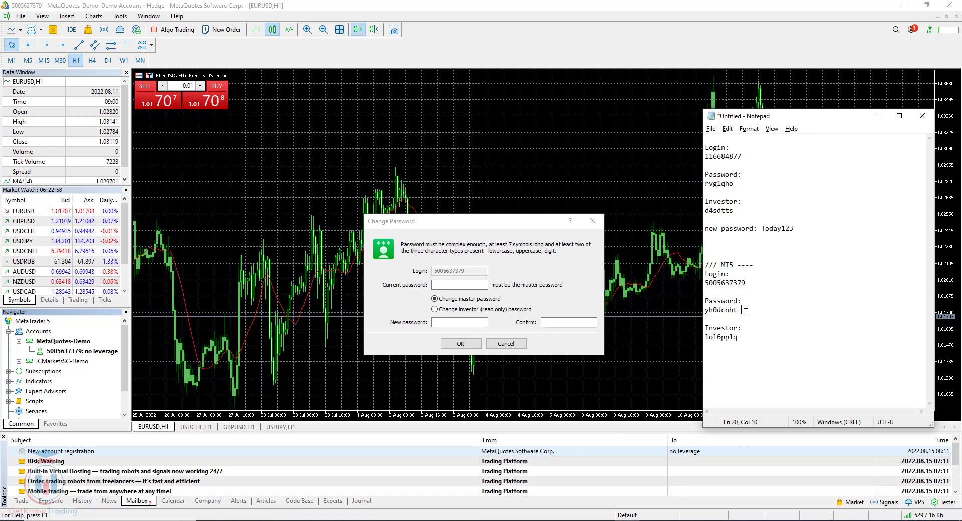
double_click(711, 311)
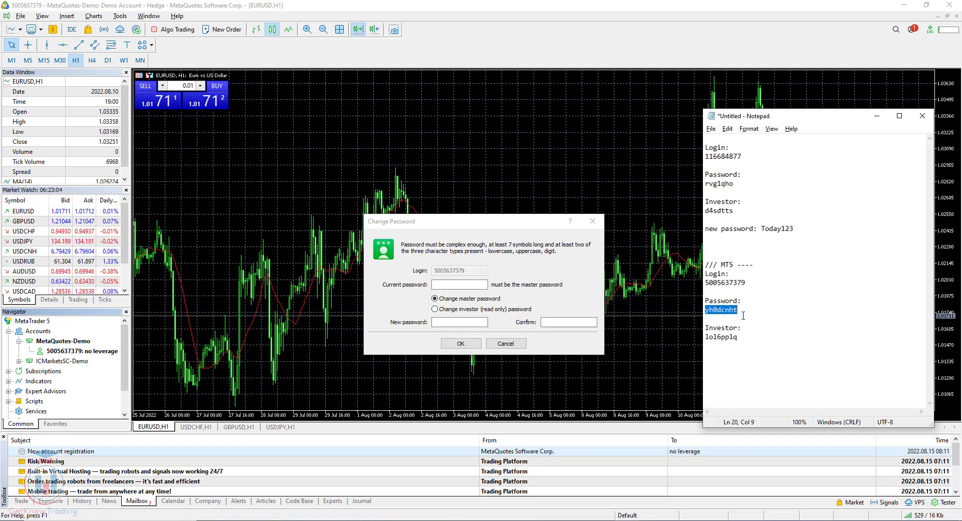
click(460, 285)
key(ctrl+v)
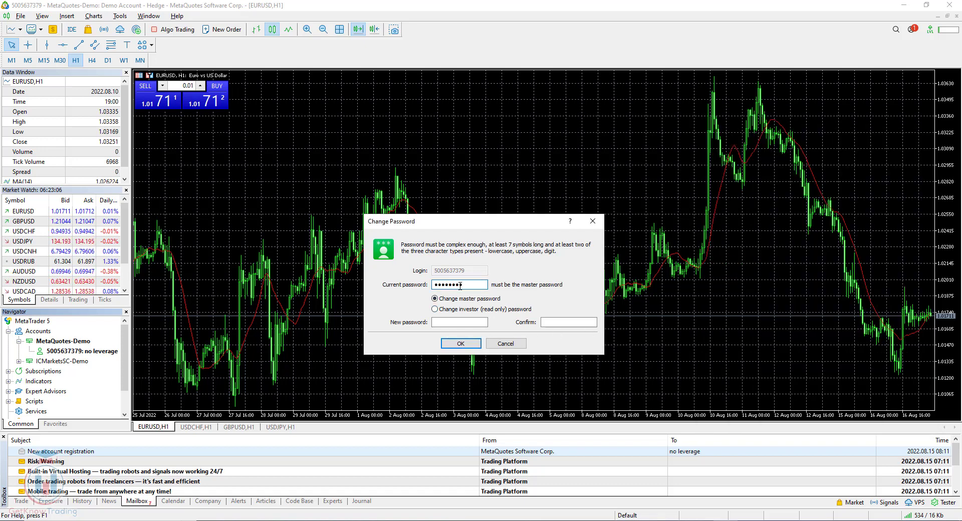
Select the new password in the credential notes
key(alt+Tab)
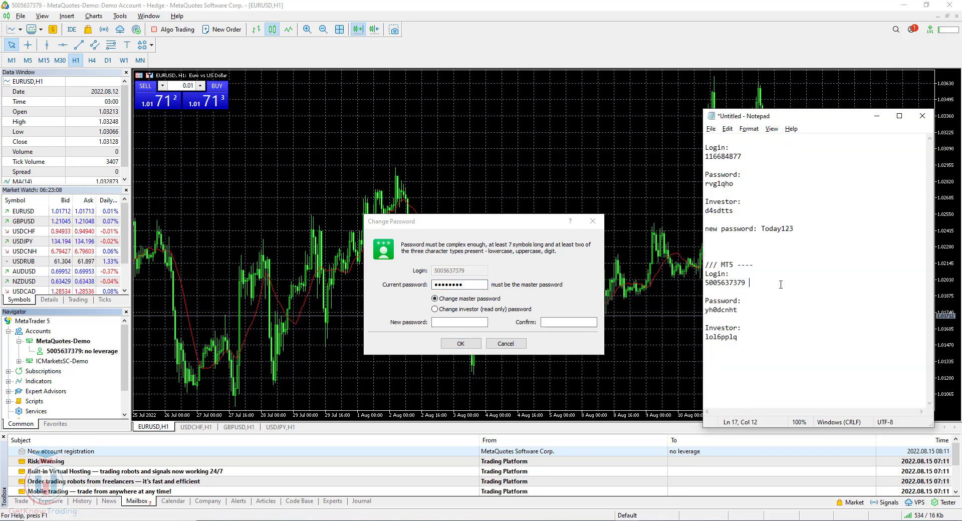
double_click(773, 230)
key(Down)
key(Down)
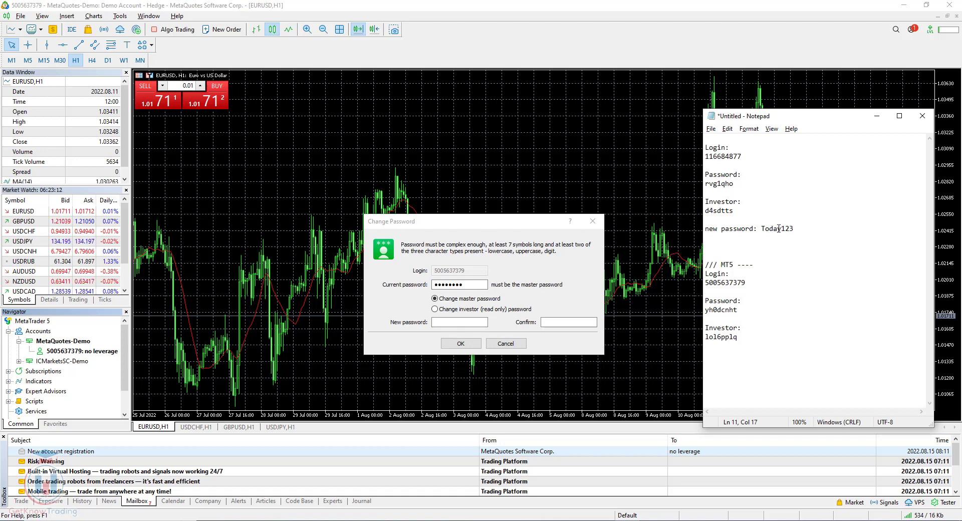
click(794, 229)
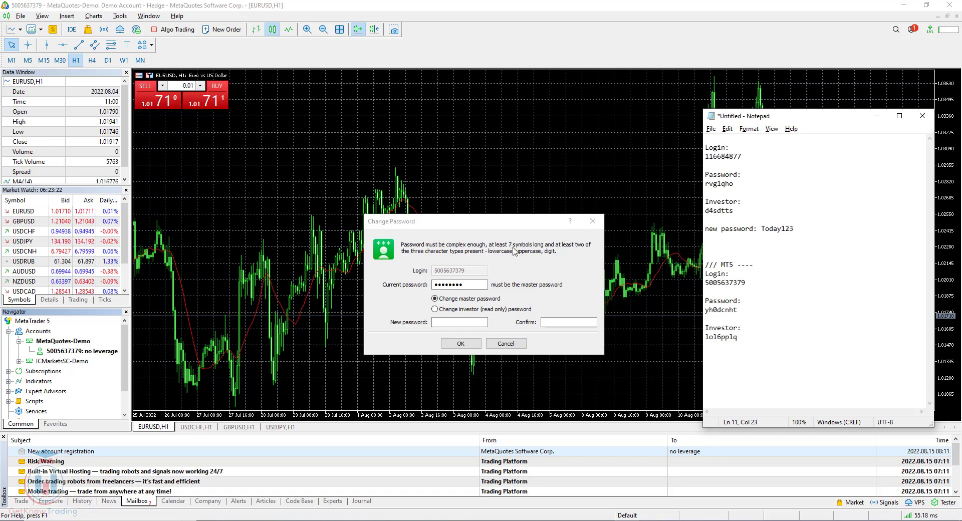
Paste the new password into New password and Confirm, and apply the master password change
double_click(769, 231)
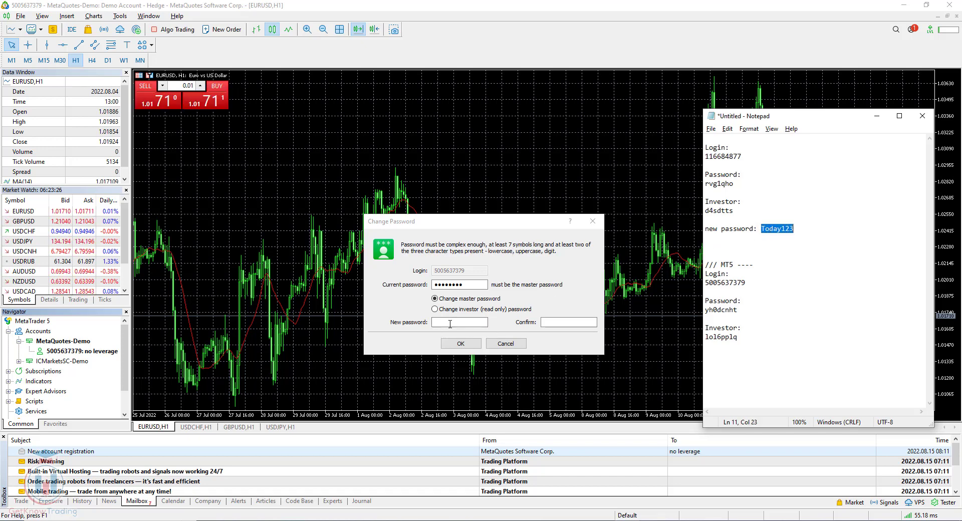
click(450, 323)
key(ctrl+v)
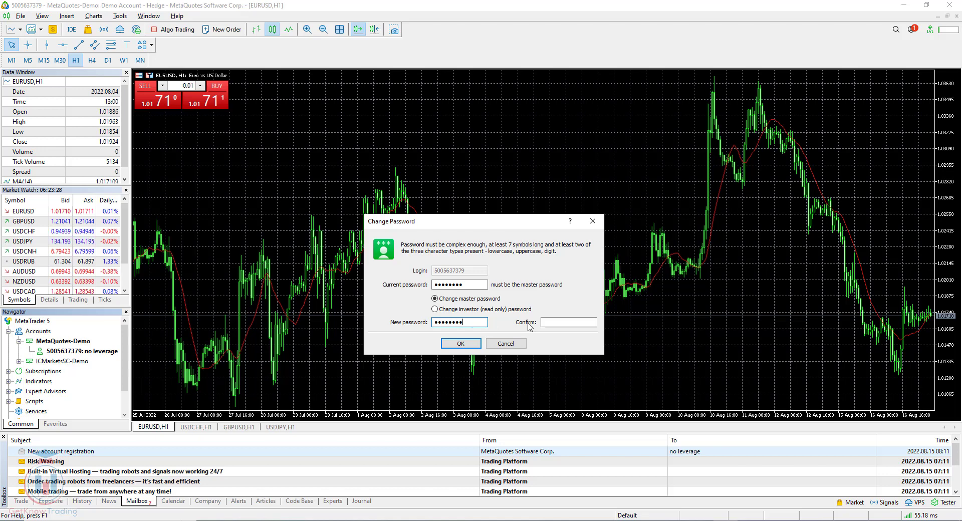
click(549, 321)
key(ctrl+v)
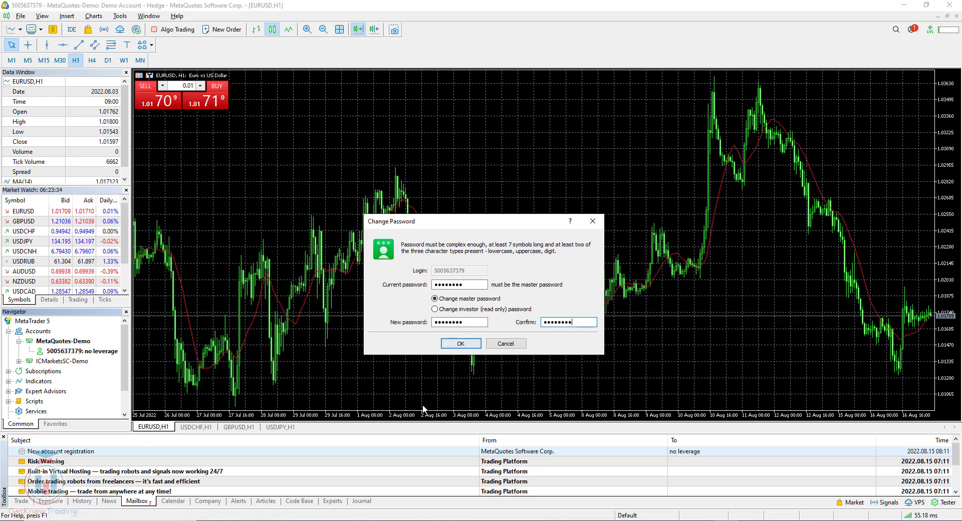
click(458, 344)
Find the 'change of master password completed' entry in the Journal tab
click(360, 502)
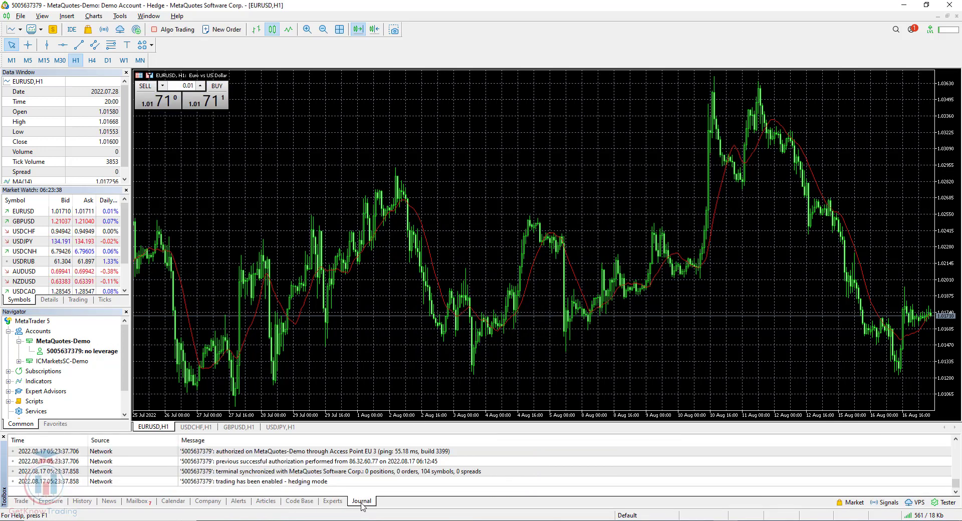
click(253, 453)
scroll(253, 458, up, 3)
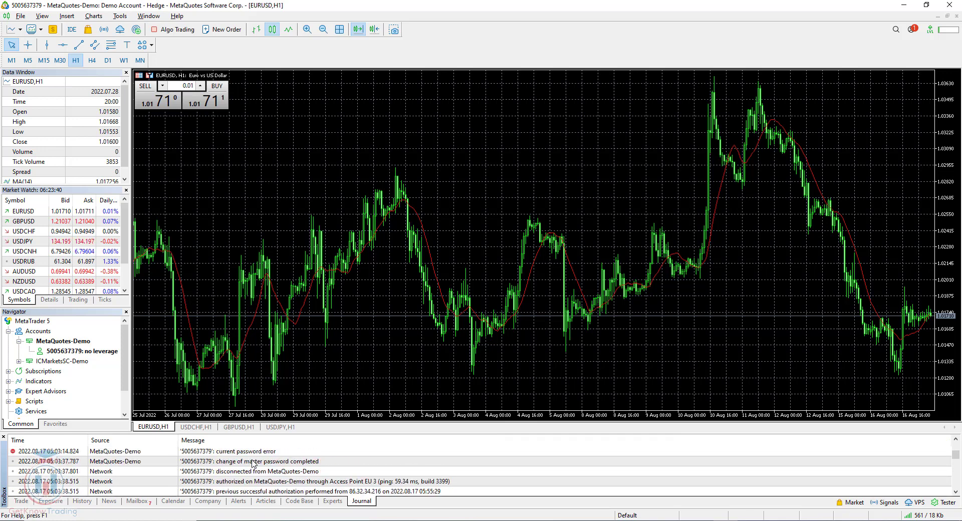
click(269, 481)
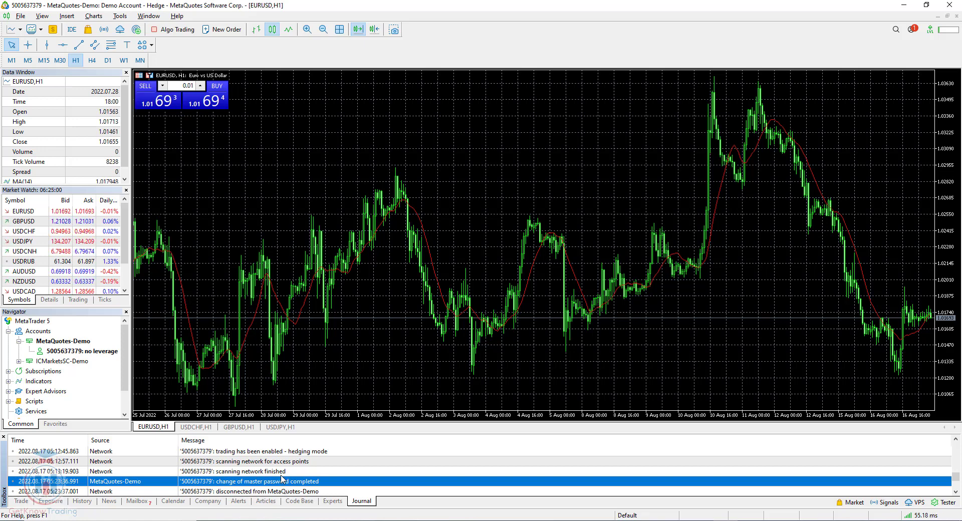
Start another Change Password for the demo account, pasting the recently set password as current
right_click(90, 353)
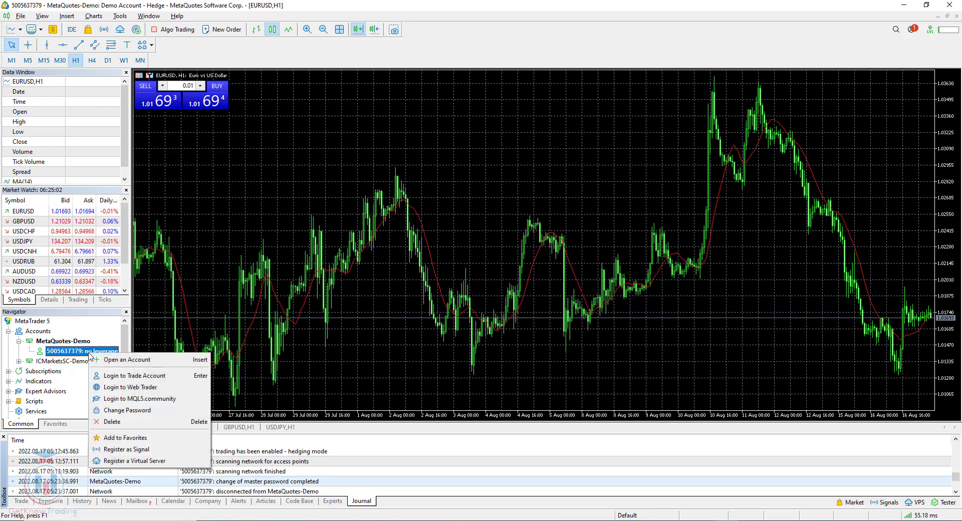
click(128, 410)
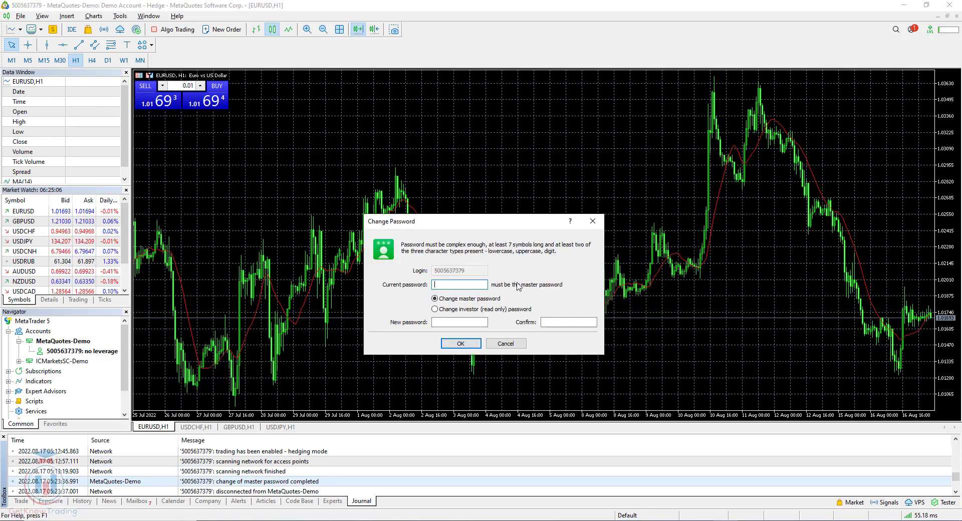
key(alt+Tab)
click(784, 227)
double_click(784, 226)
key(ctrl+c)
click(462, 284)
key(ctrl+v)
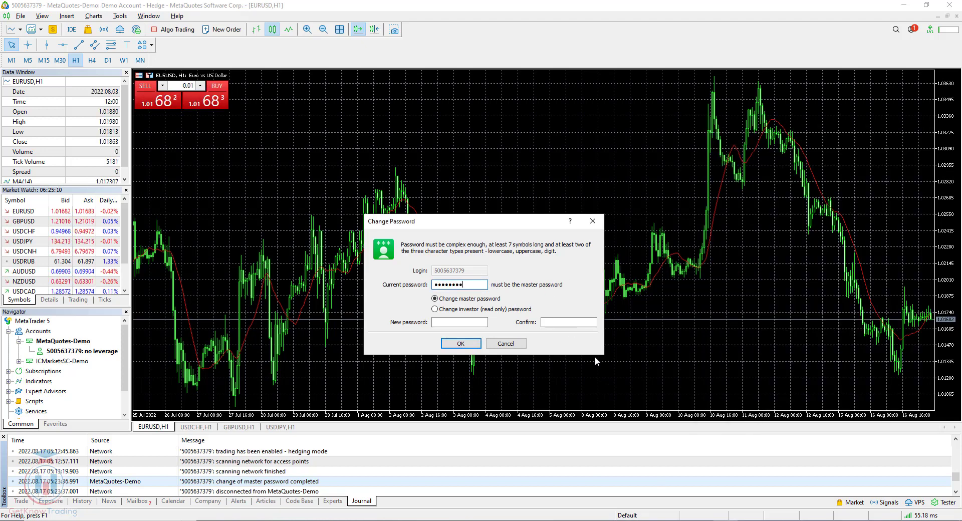
Paste the MT5 password from the notes into New and Confirm and apply the change
key(alt+Tab)
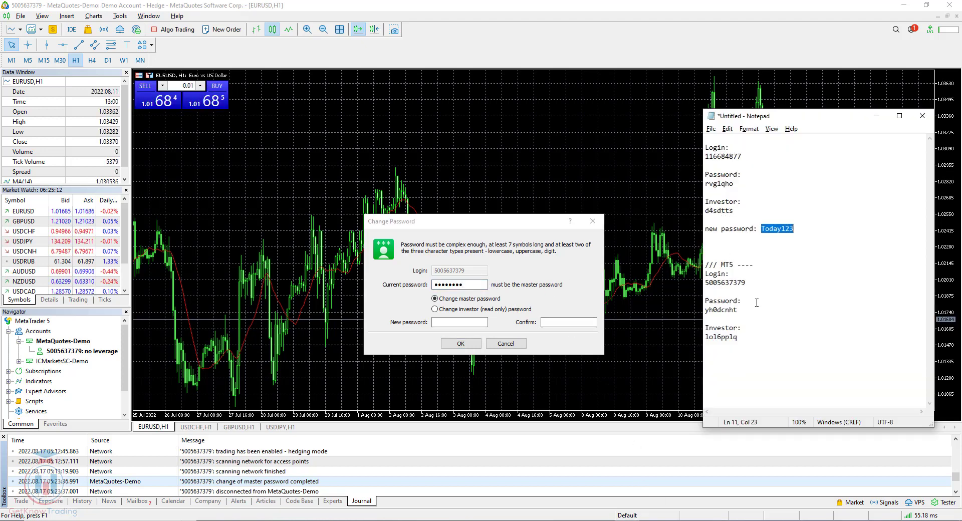
double_click(722, 310)
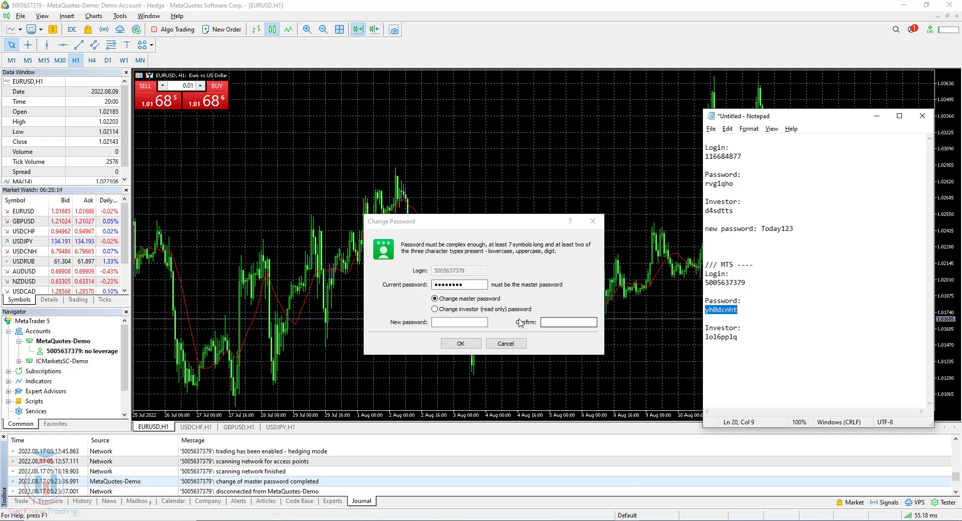
key(ctrl+c)
click(460, 323)
key(ctrl+v)
click(555, 321)
key(ctrl+v)
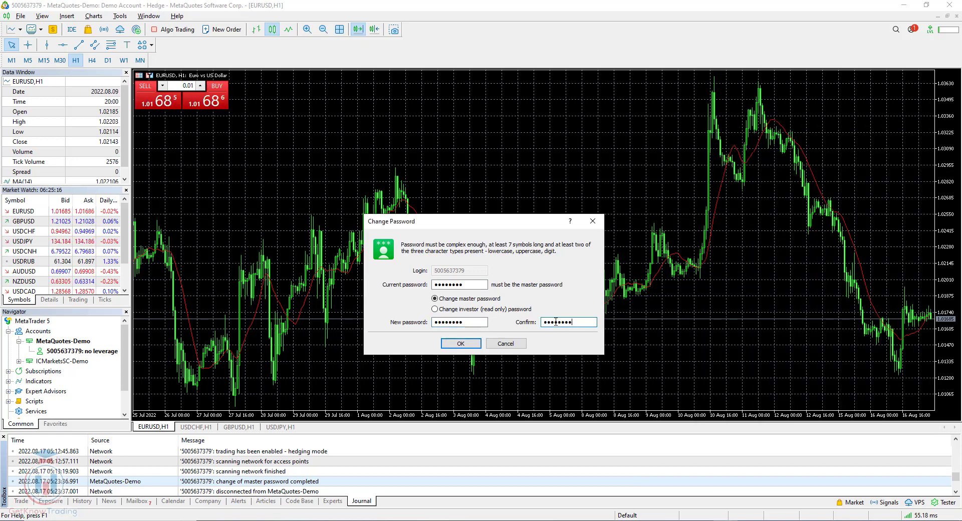
click(460, 343)
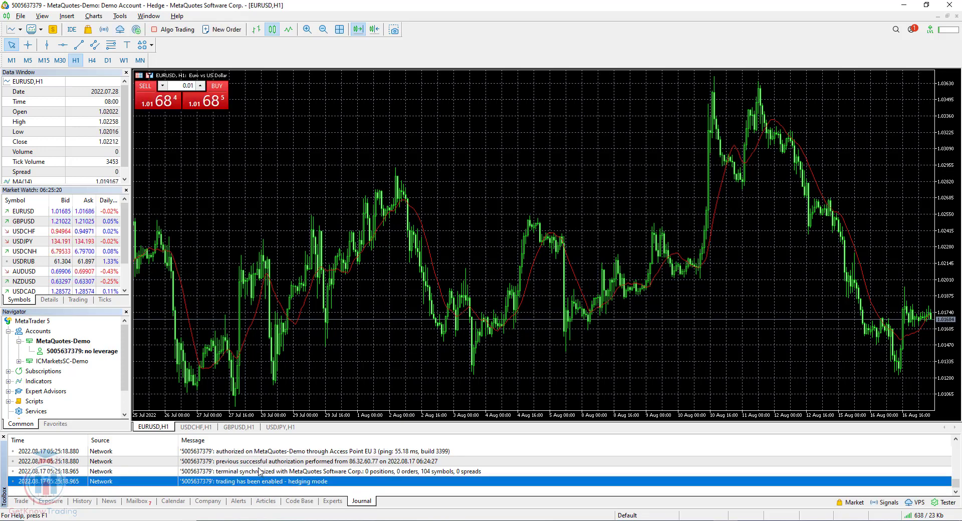
Review the journal's password-change confirmation, re-authorization via Access Point EU 3 and trading-enabled entries
click(276, 475)
scroll(276, 479, up, 1)
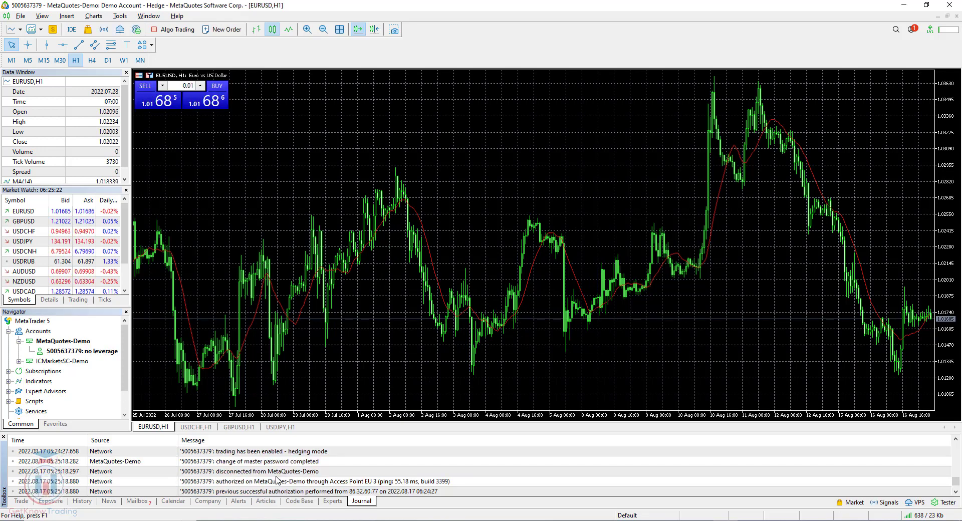
click(264, 462)
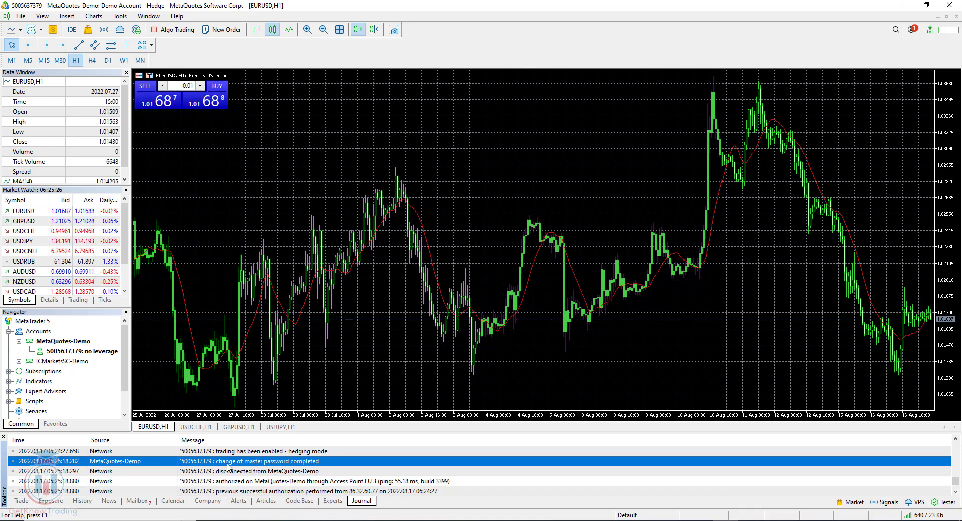
scroll(310, 468, down, 1)
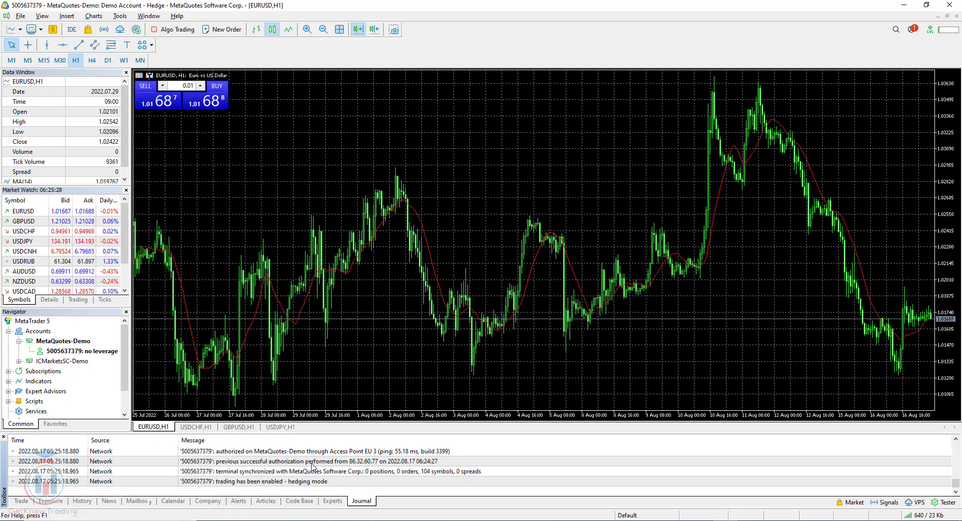
click(302, 482)
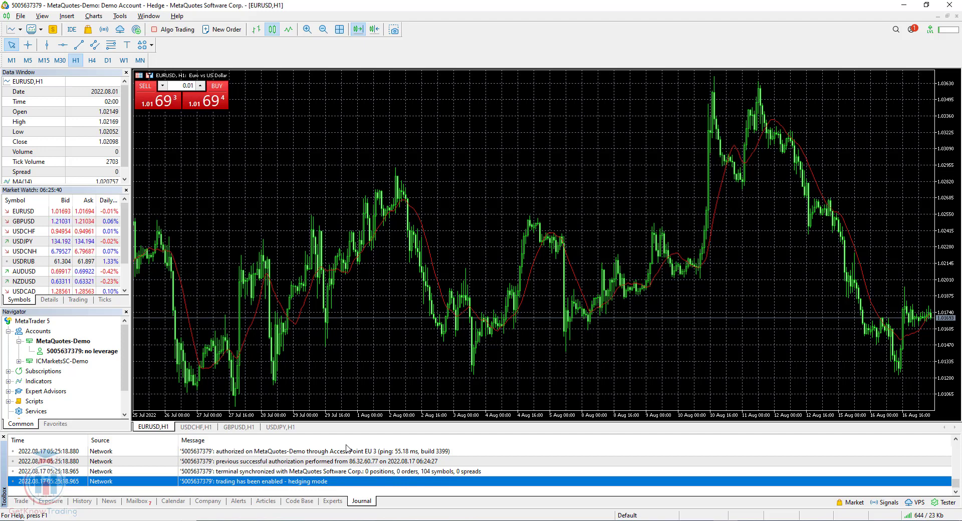
Go from the phone mirror's MetaTrader login screen back to the Accounts list, then switch to desktop MT4
click(602, 519)
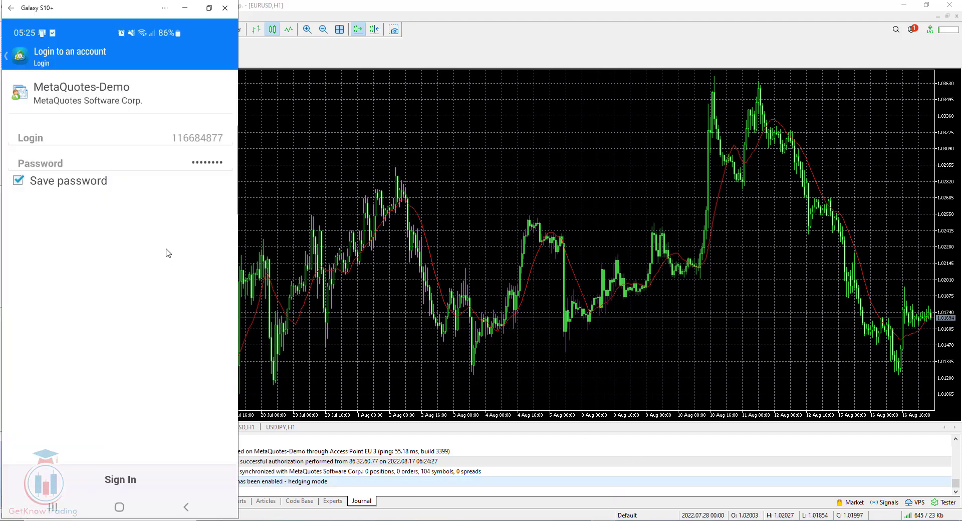
click(8, 62)
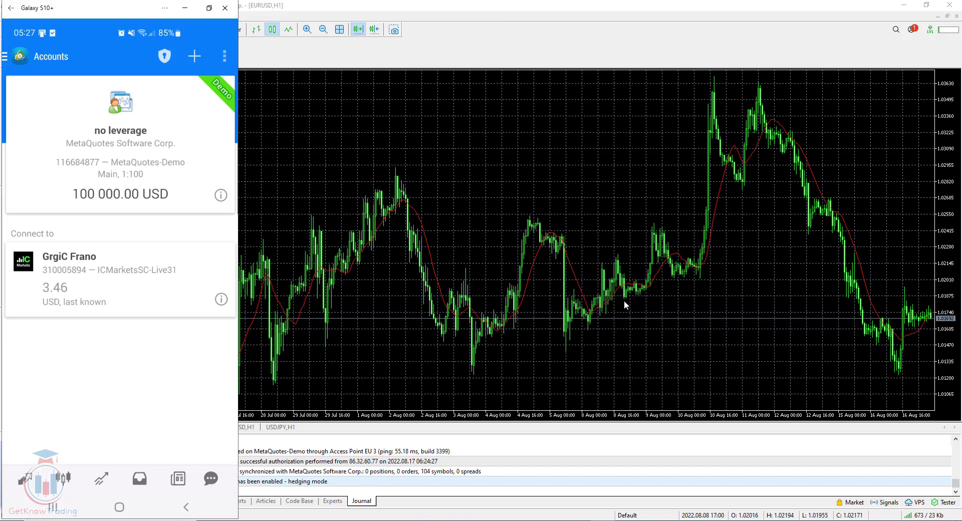
key(alt+Tab)
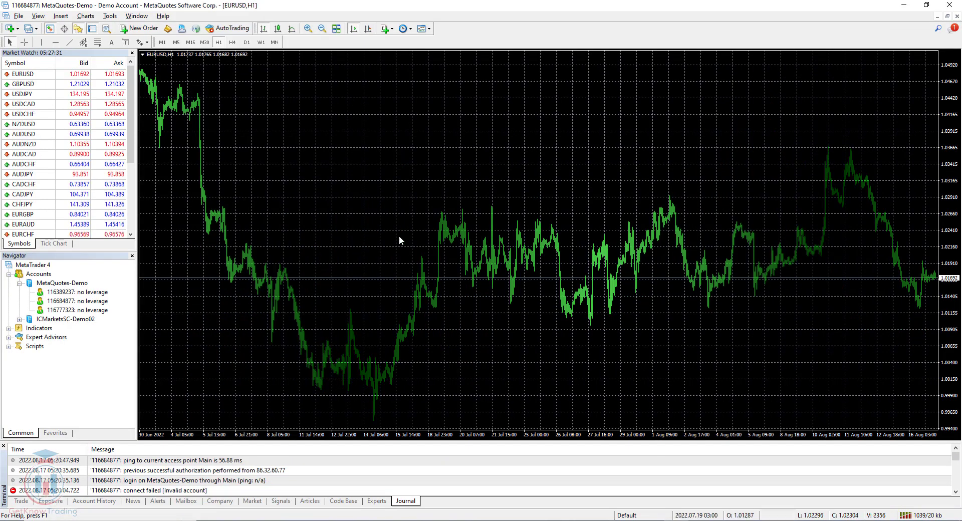
Select the MetaQuotes-Demo account in the Navigator, check the Journal tab, then return to the phone mirror
click(80, 301)
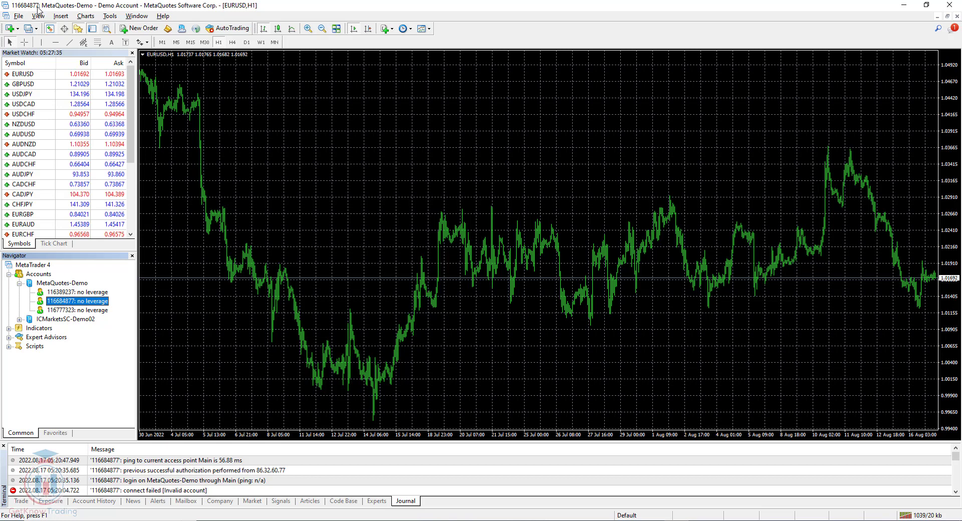
click(205, 463)
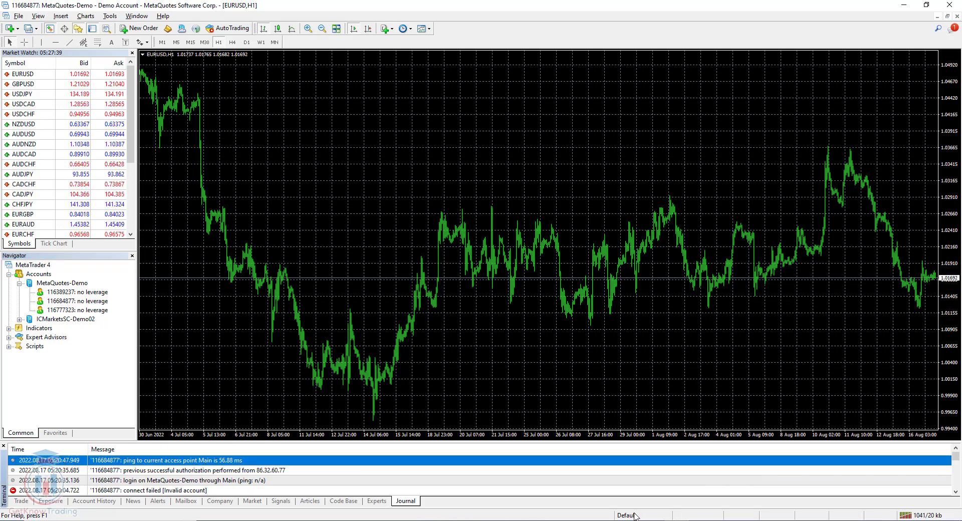
key(alt+Tab)
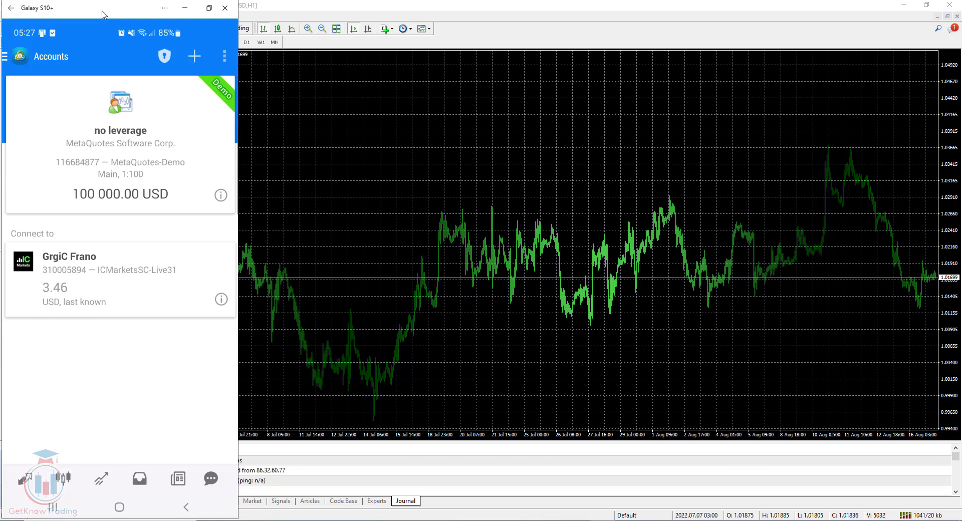
Open the phone app's Change password screen for the demo account with Change master password selected
drag(102, 14, 700, 15)
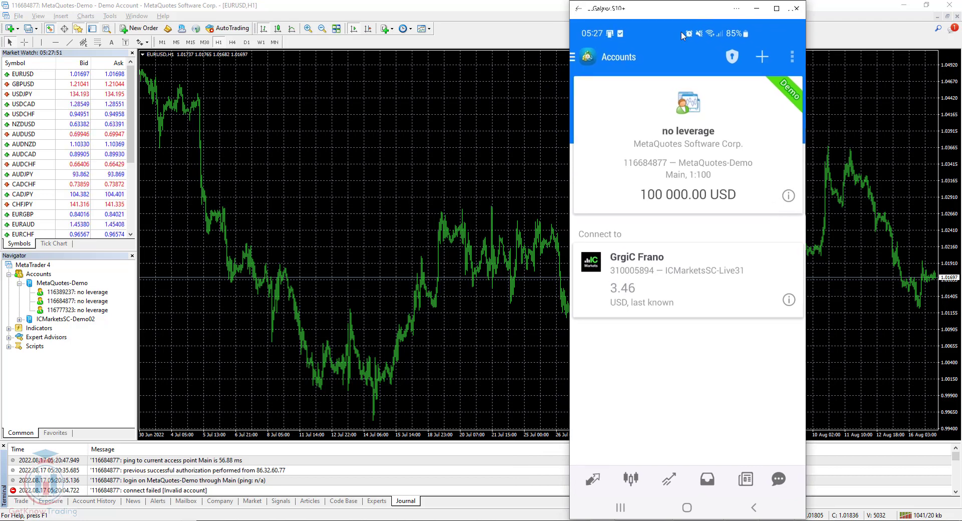
click(794, 56)
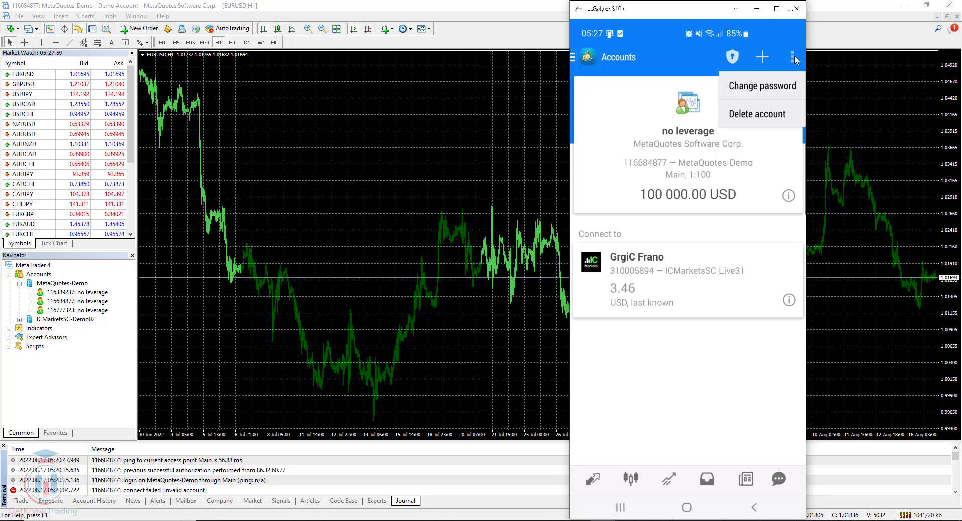
click(759, 89)
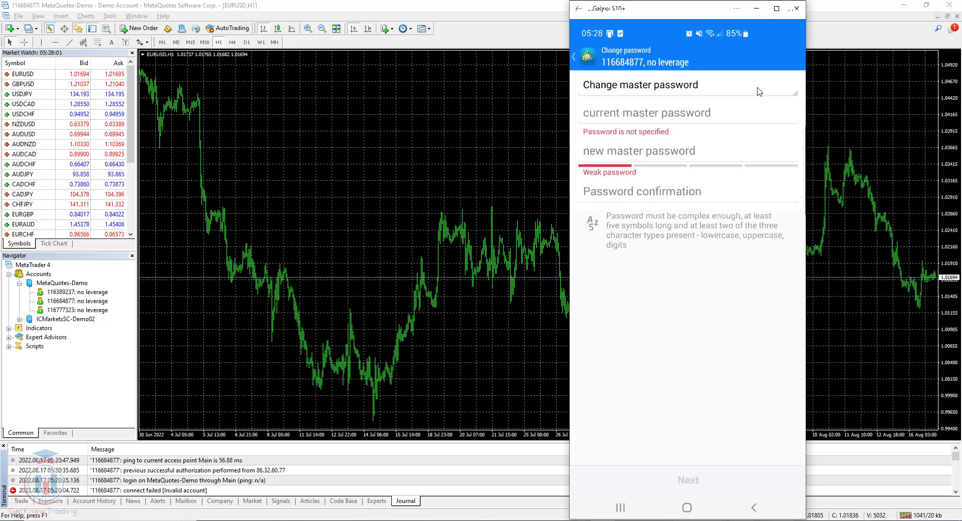
click(789, 91)
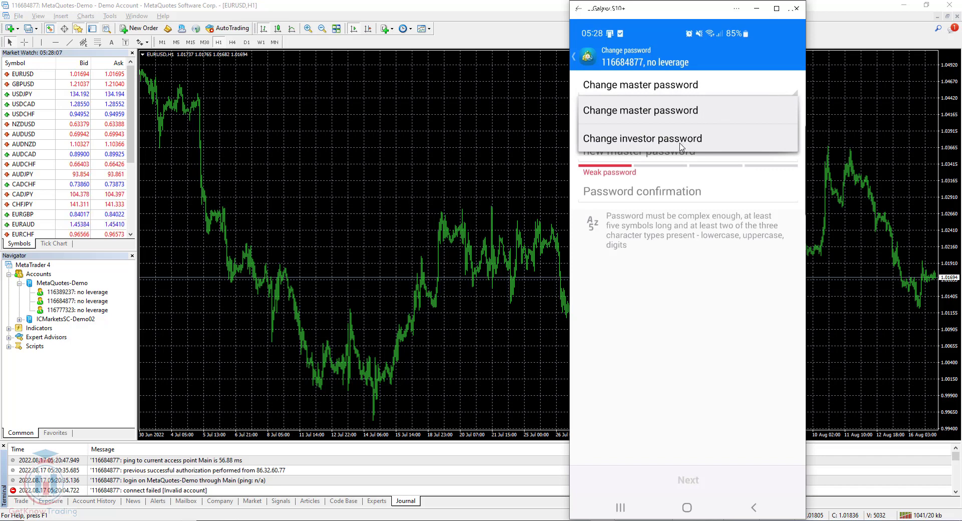
click(764, 91)
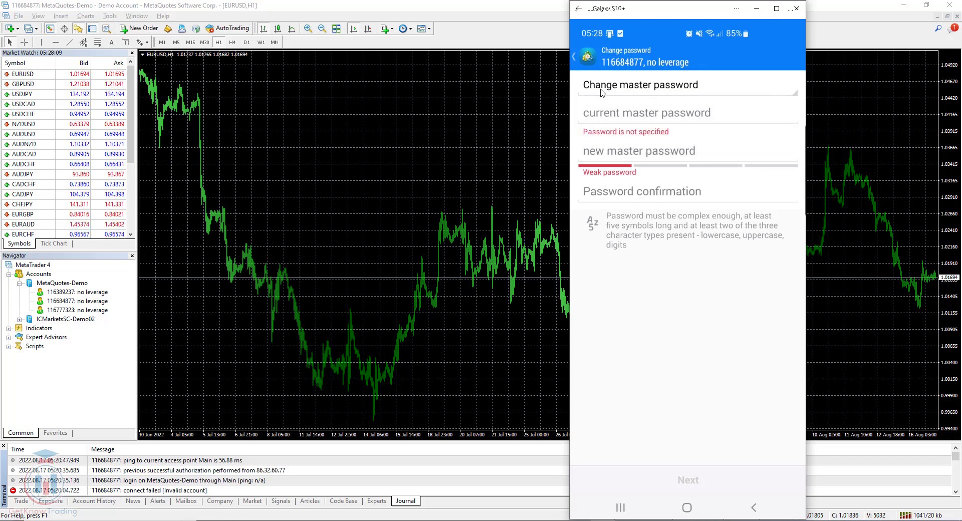
Place the notes beside the phone mirror and enter the current MT4 master password
click(635, 115)
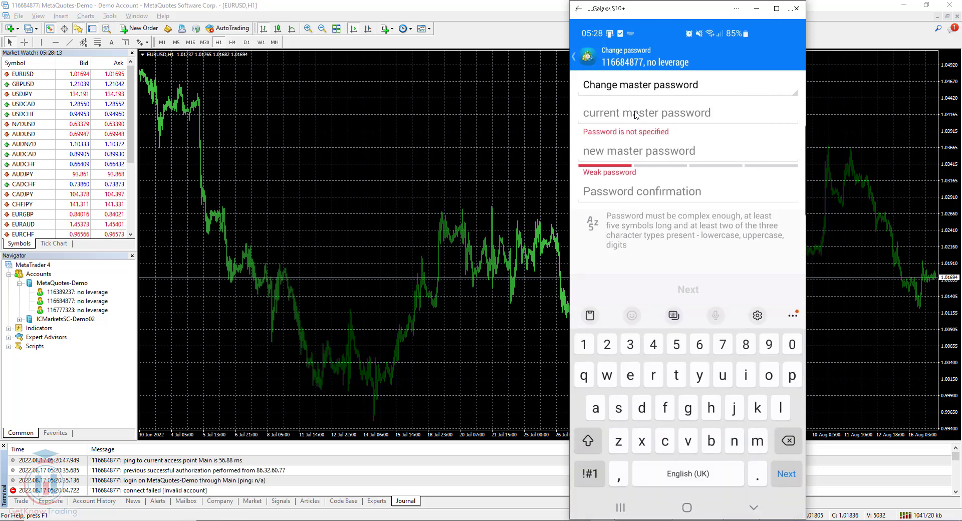
click(643, 519)
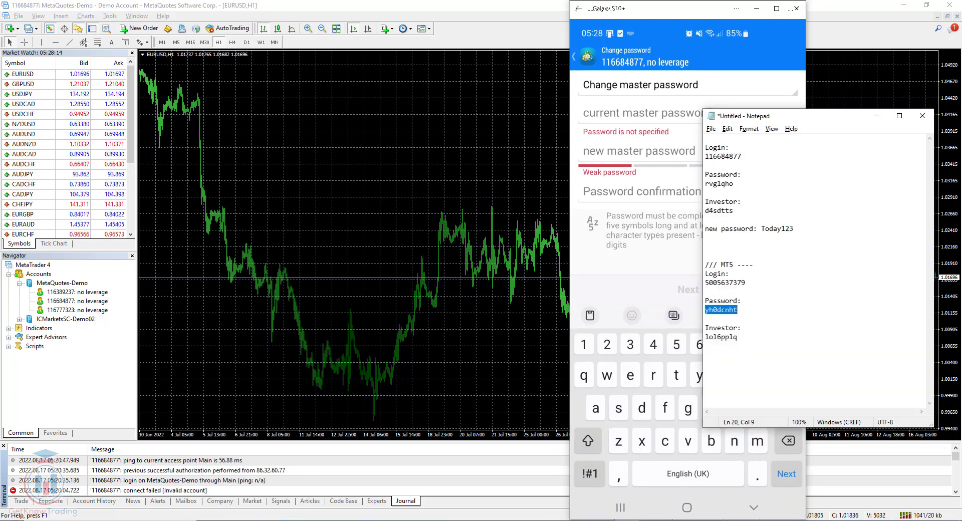
drag(835, 123, 466, 115)
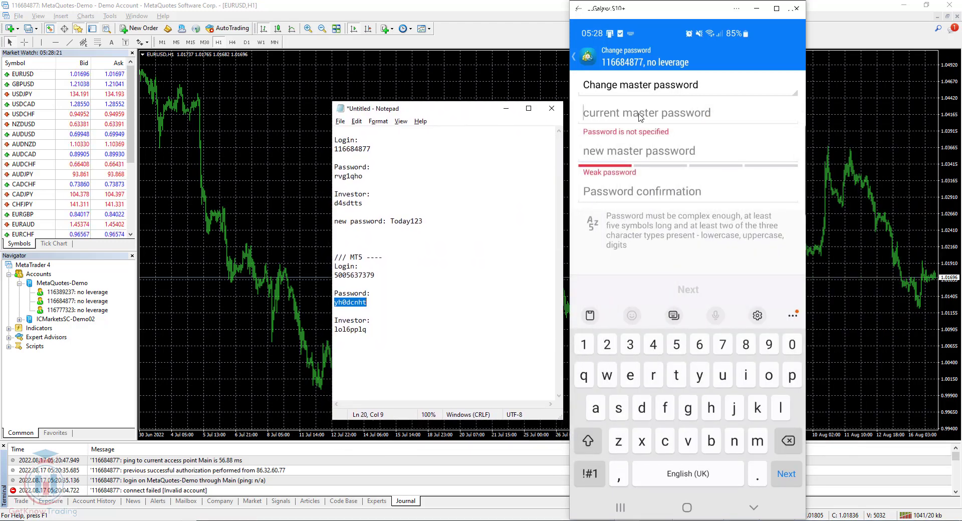
key(Up)
key(Up)
key(Up)
key(Up)
key(Up)
key(Up)
key(Up)
key(Up)
key(Up)
key(Up)
key(Up)
key(Up)
key(Up)
key(Up)
key(Home)
key(shift+End)
click(621, 113)
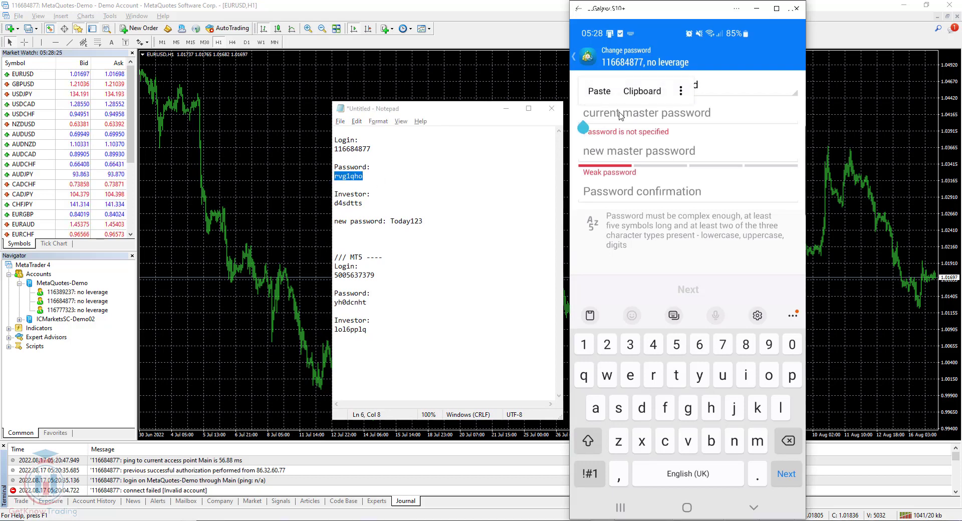
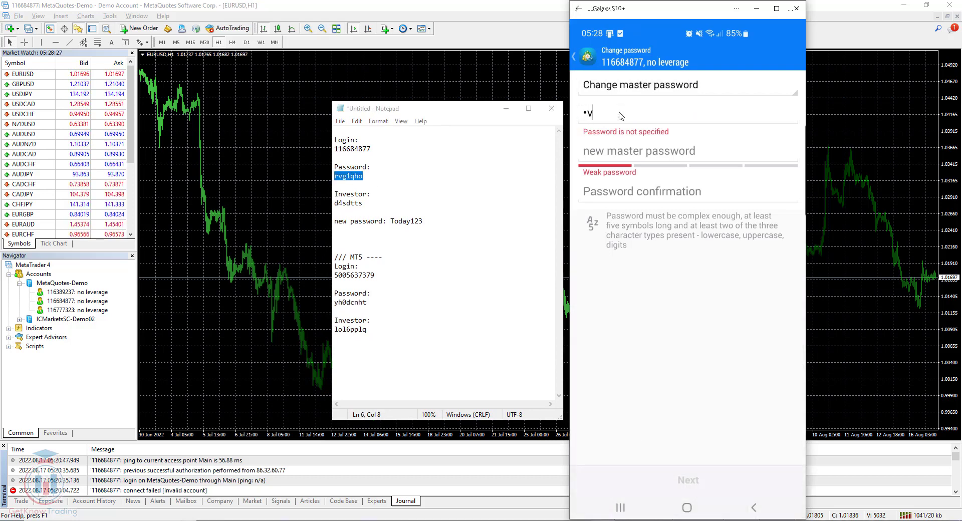
Enter the new master password, fill in the confirmation, and submit the change
click(622, 153)
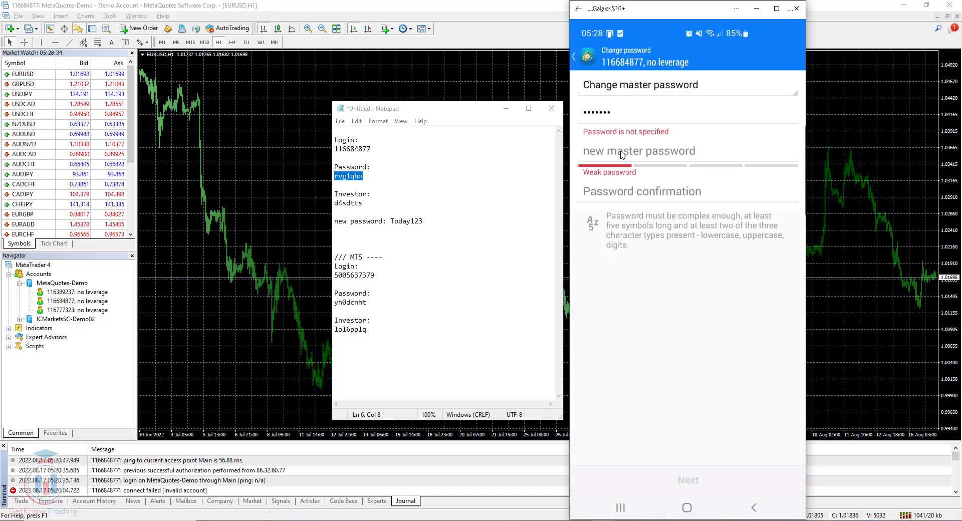
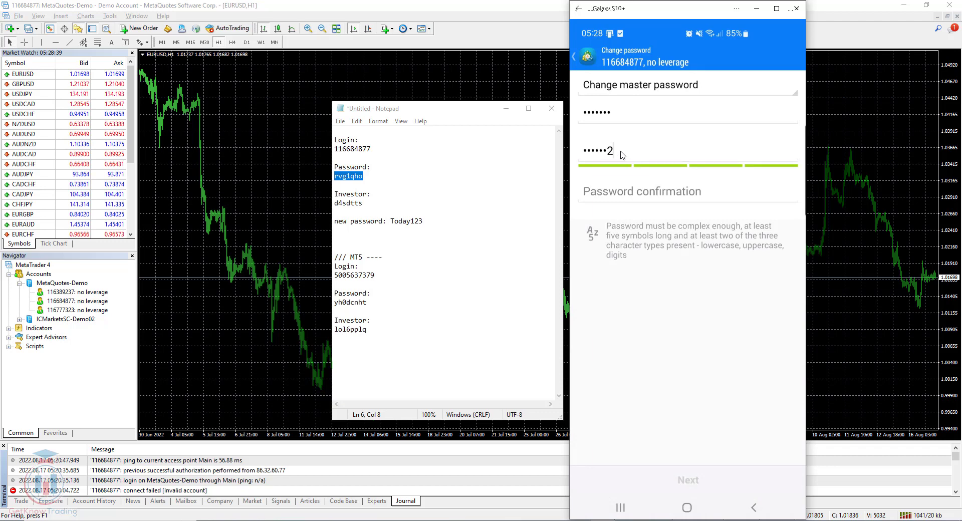
click(621, 196)
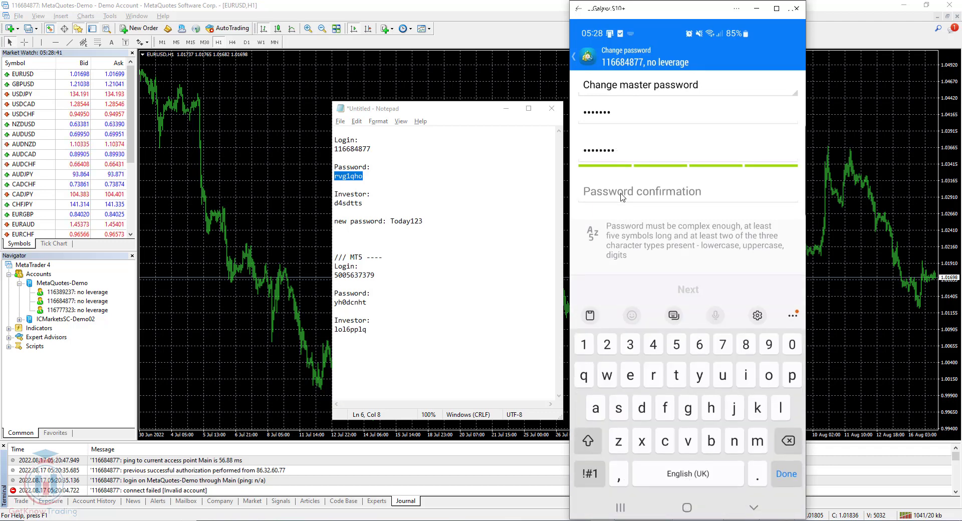
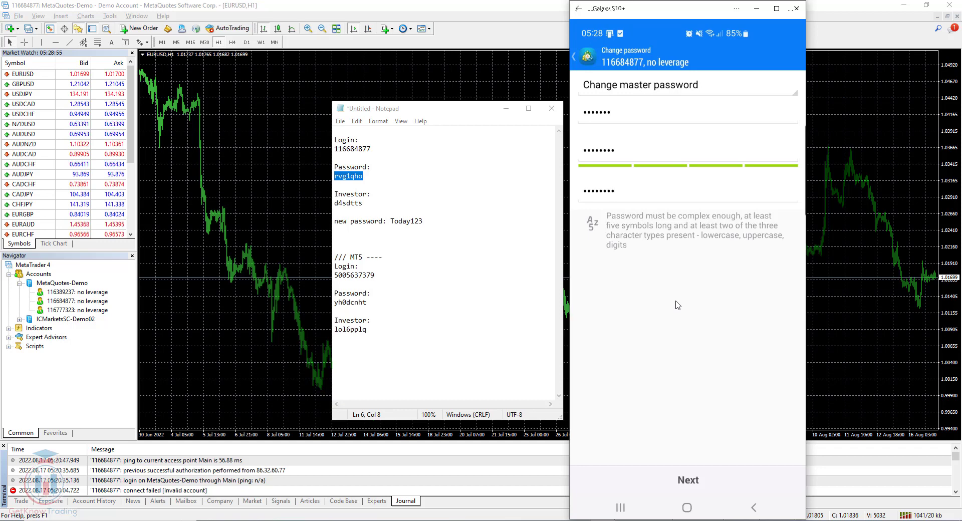
click(689, 481)
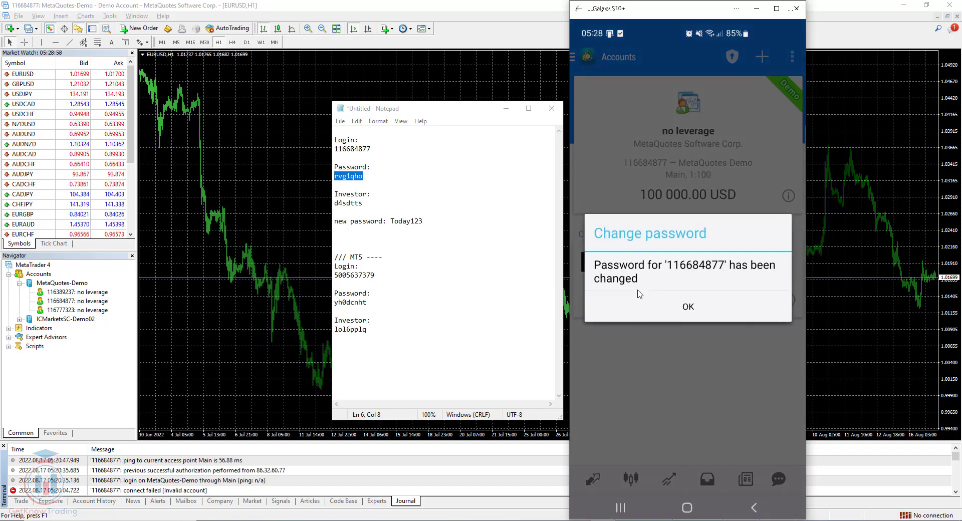
Dismiss the phone's password-changed notice and confirm MT4's journal shows 'connect failed [Invalid account]'
click(694, 308)
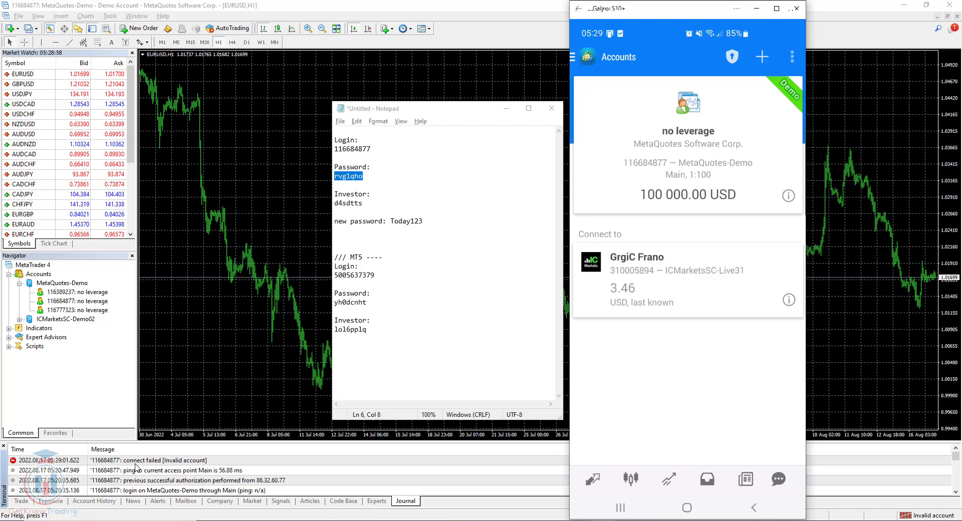
click(149, 472)
click(144, 463)
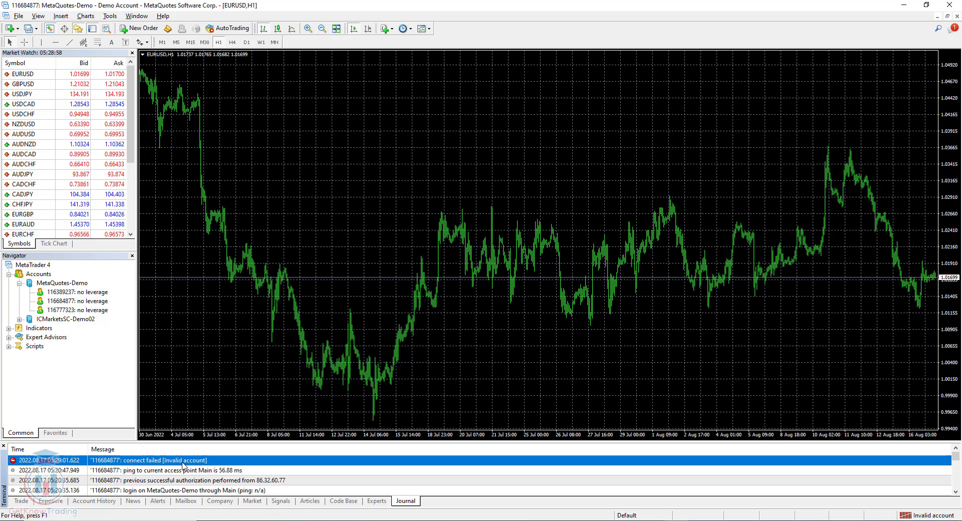
scroll(183, 465, down, 1)
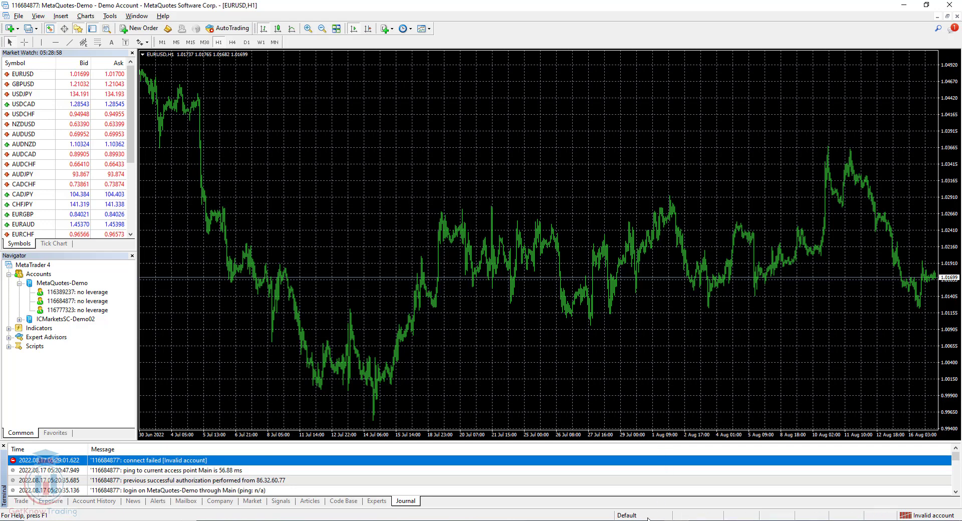
key(alt+Tab)
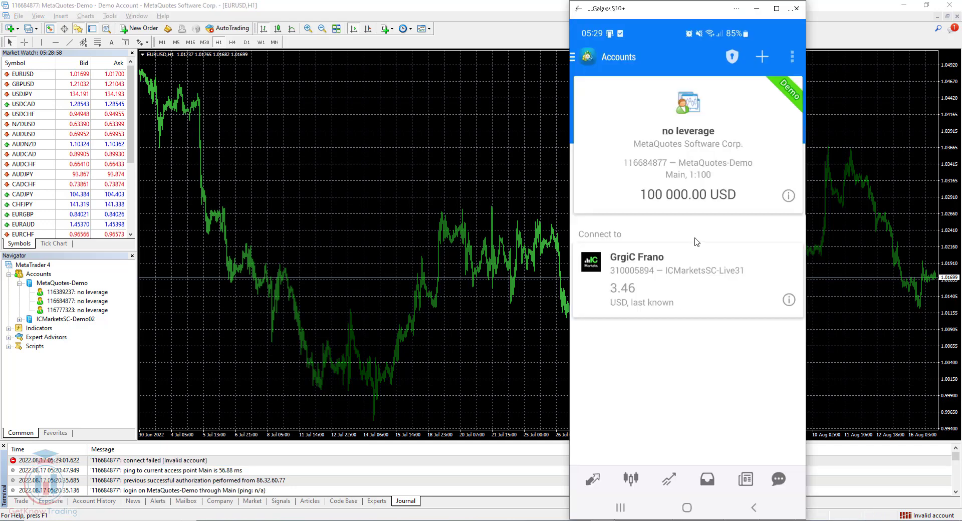
Start a master password change for the mobile demo account and enter the current password
click(790, 56)
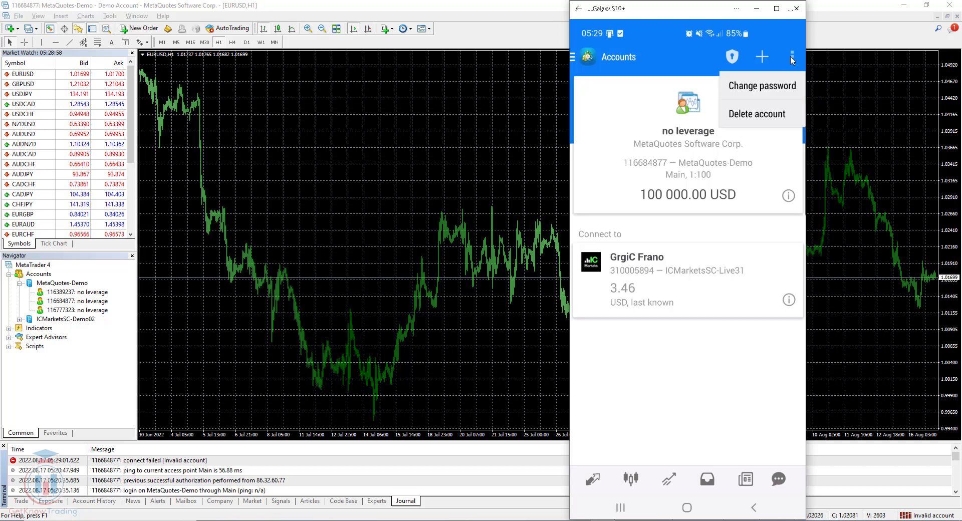
click(767, 88)
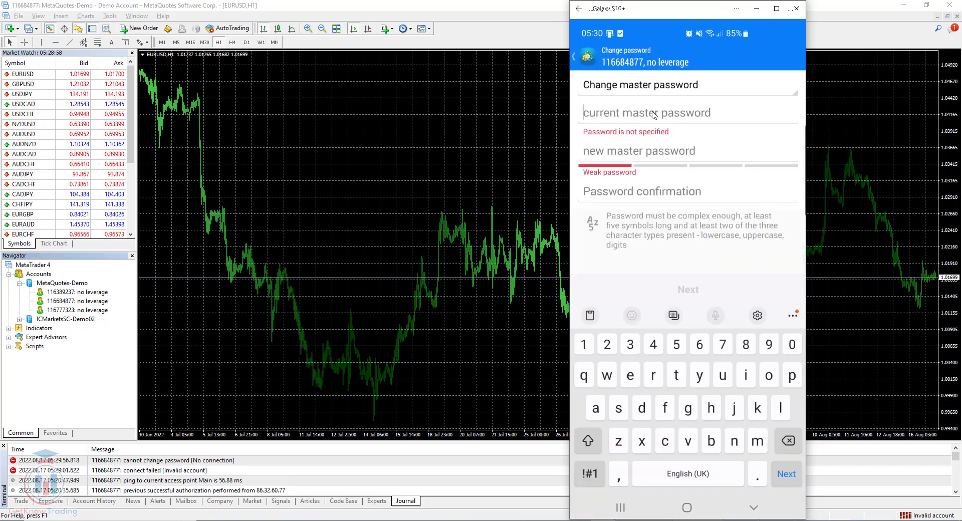
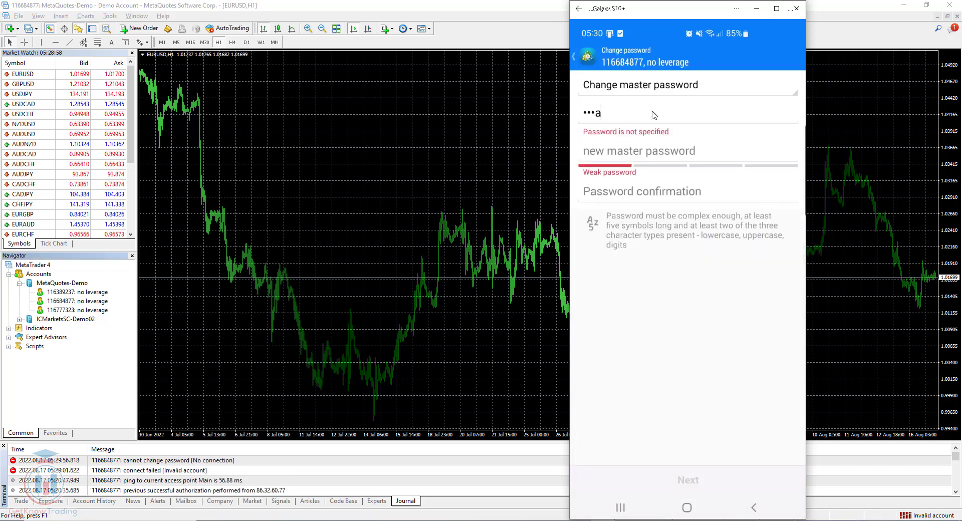
Enter the original password as new master password and confirmation, then submit the change
click(615, 157)
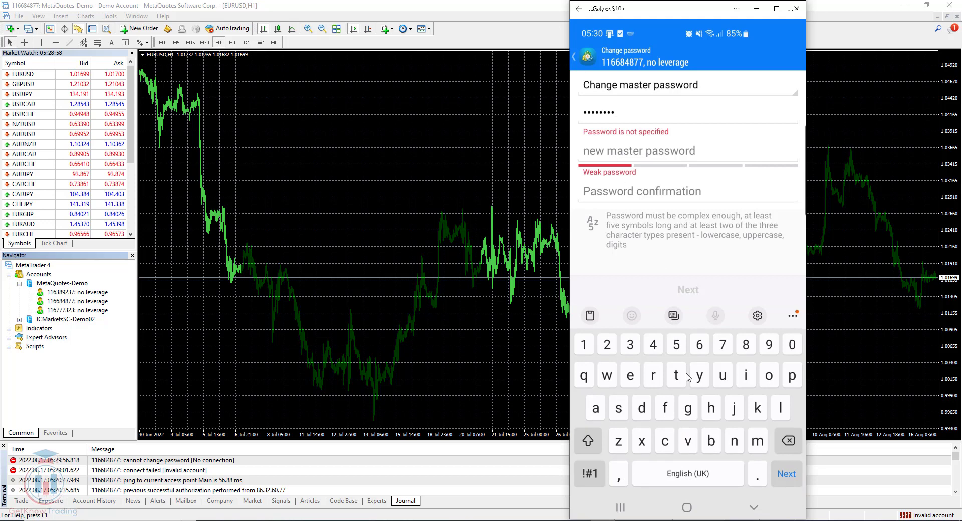
key(alt+Tab)
click(598, 157)
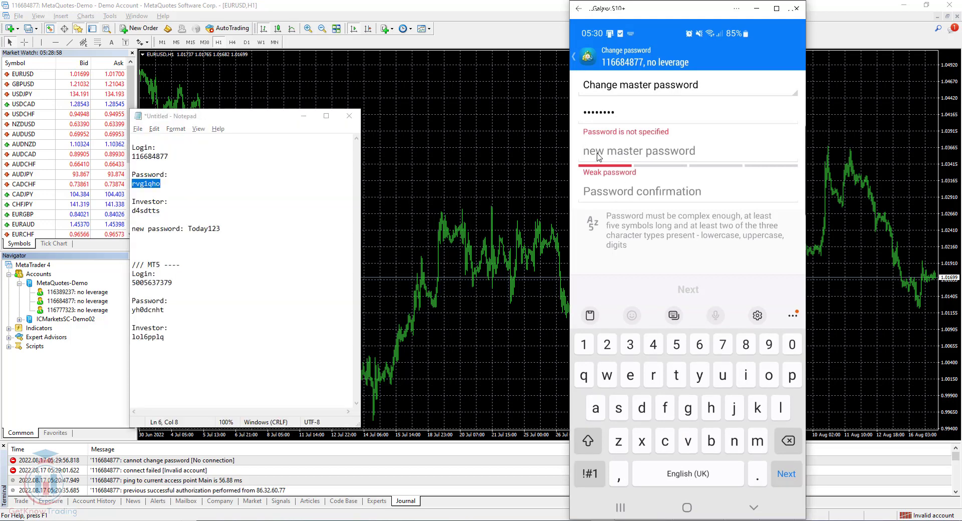
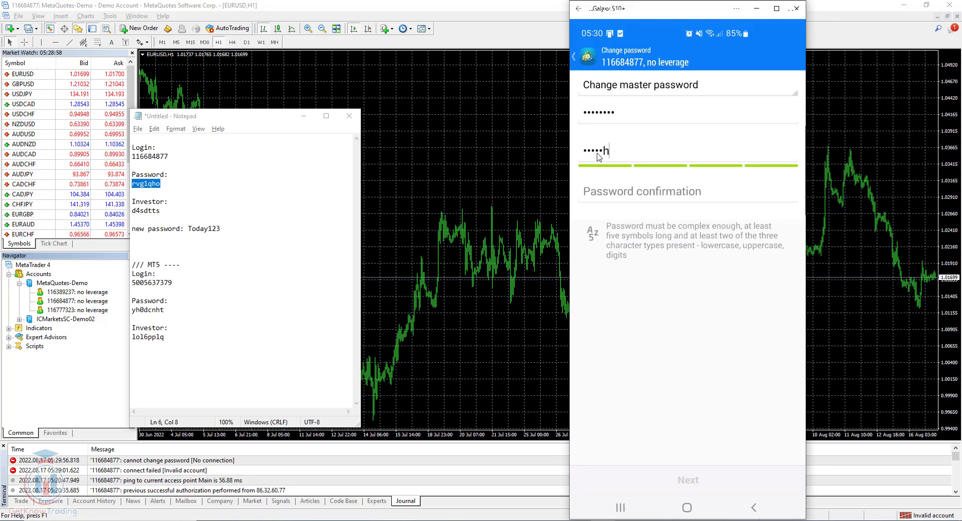
click(616, 196)
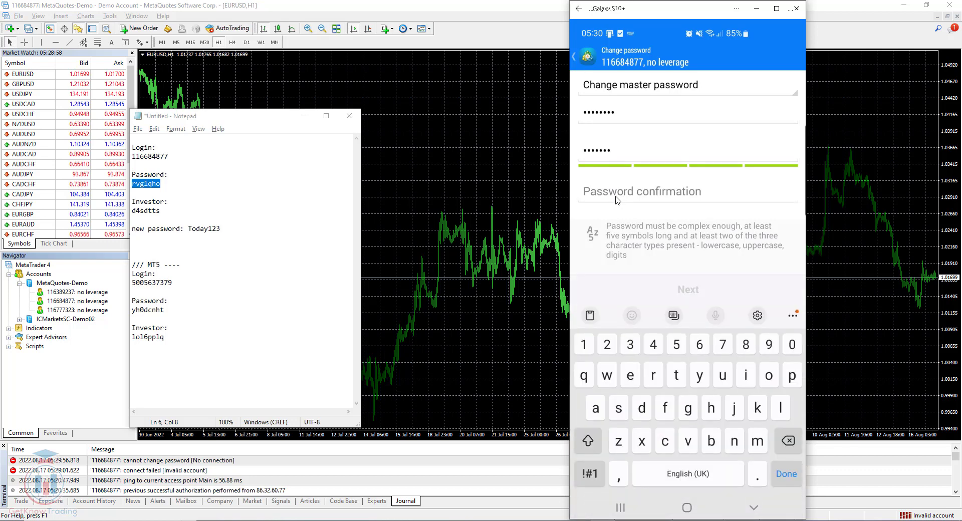
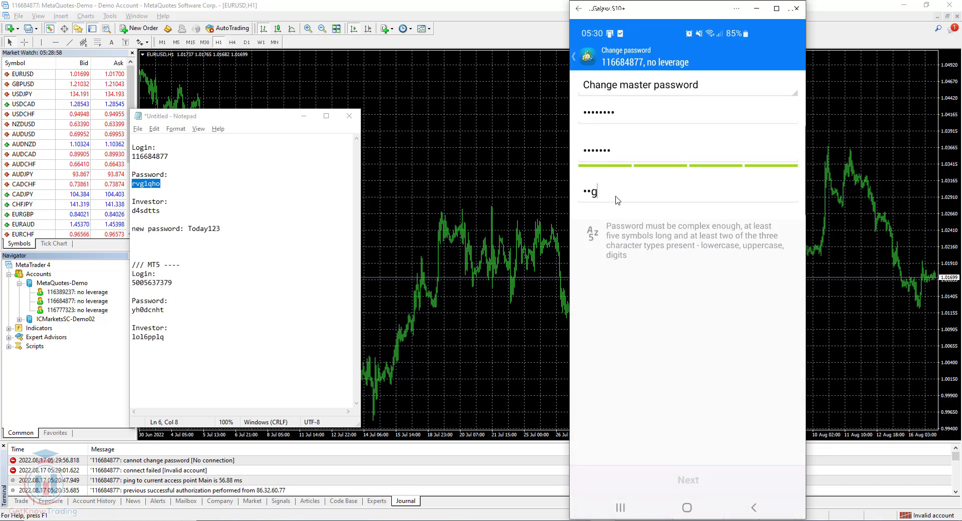
click(689, 481)
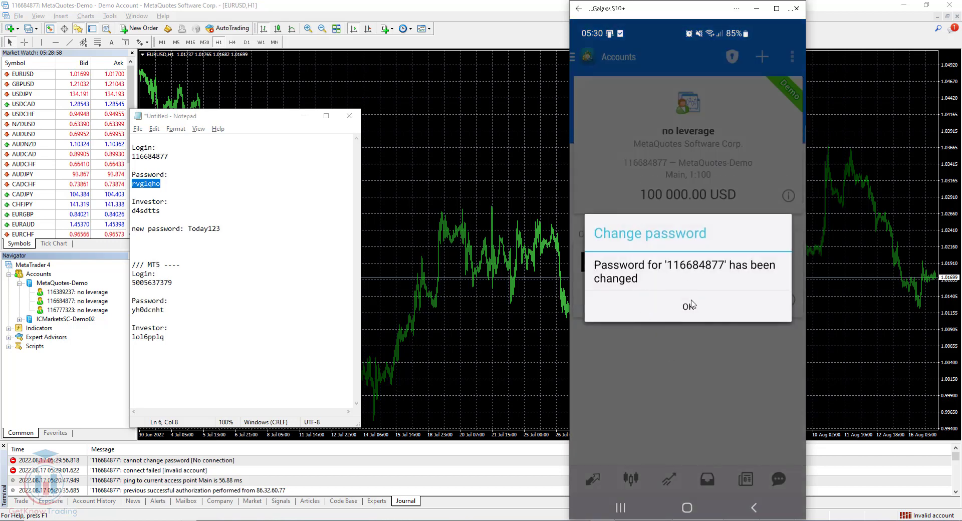
Copy the restored password from Notepad and log the desktop demo account in via Navigator
click(688, 308)
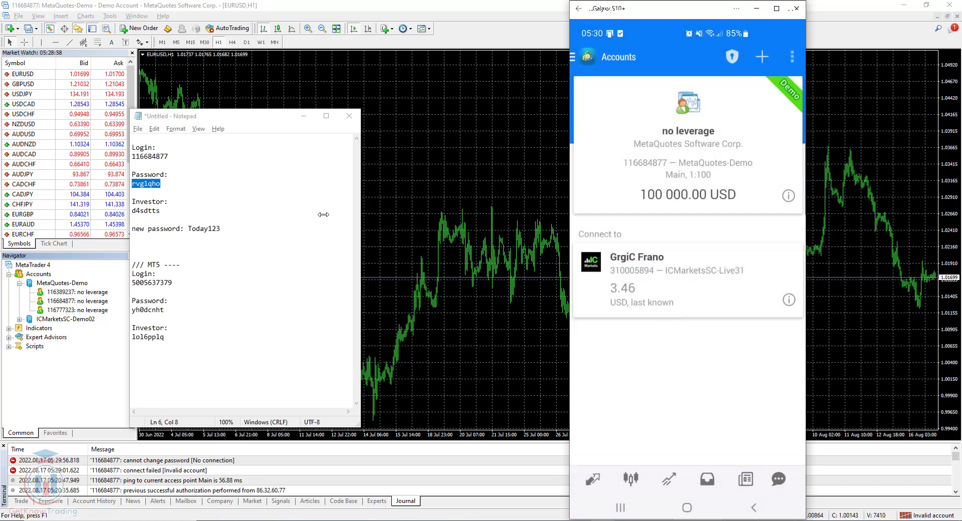
double_click(149, 184)
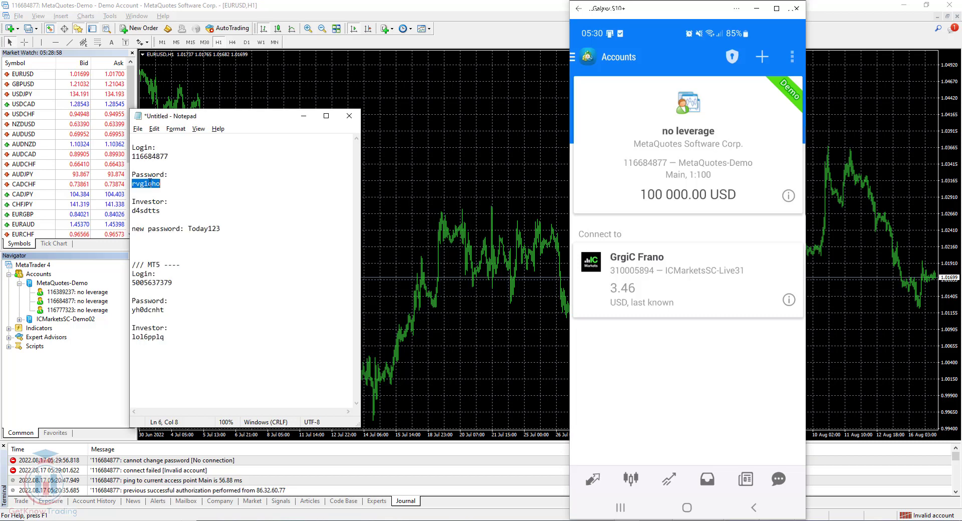
click(76, 303)
right_click(76, 302)
click(92, 325)
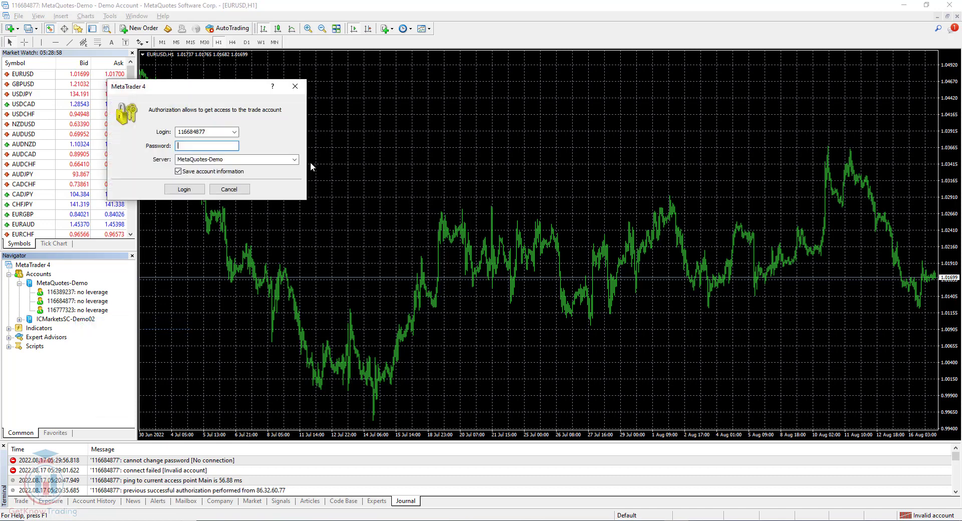
key(ctrl+v)
click(192, 191)
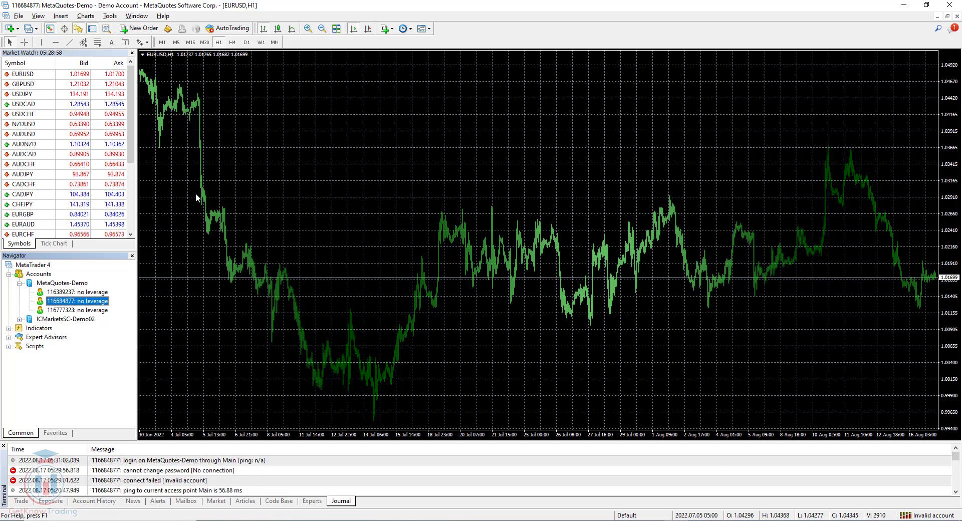
click(188, 462)
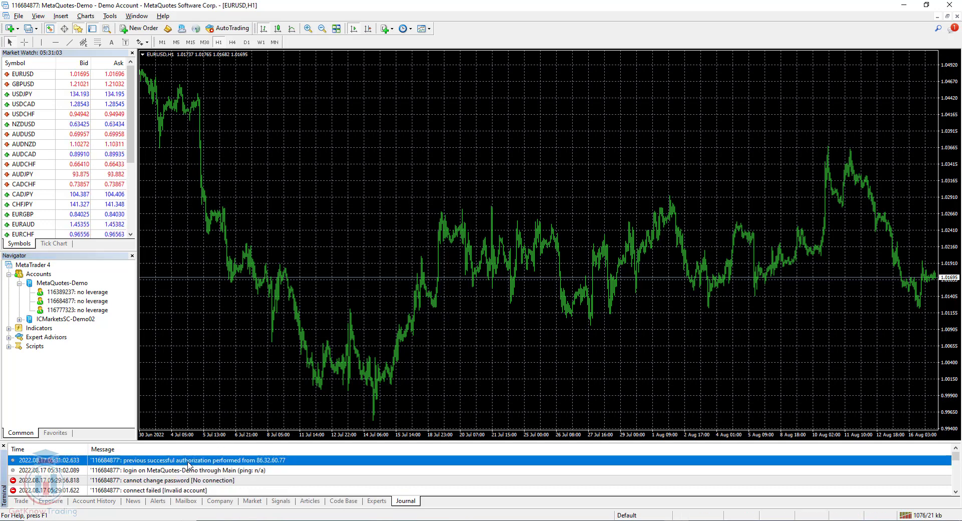
click(186, 471)
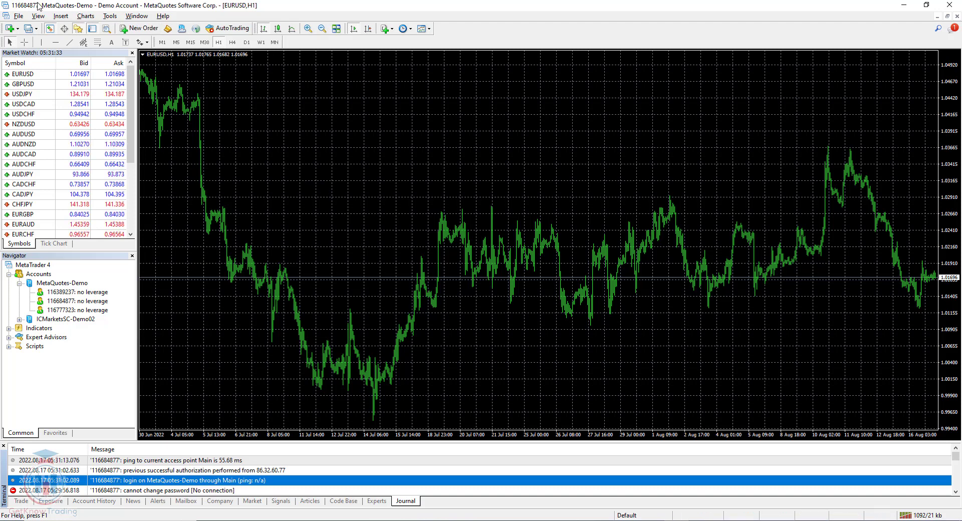
In Options > Server, start a password change and paste the investor password as current password
click(109, 16)
click(145, 83)
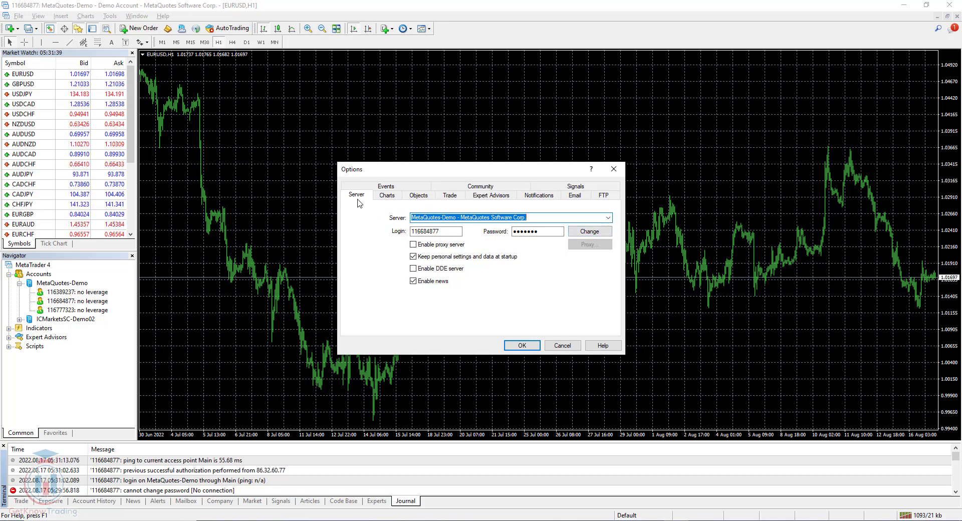
click(589, 231)
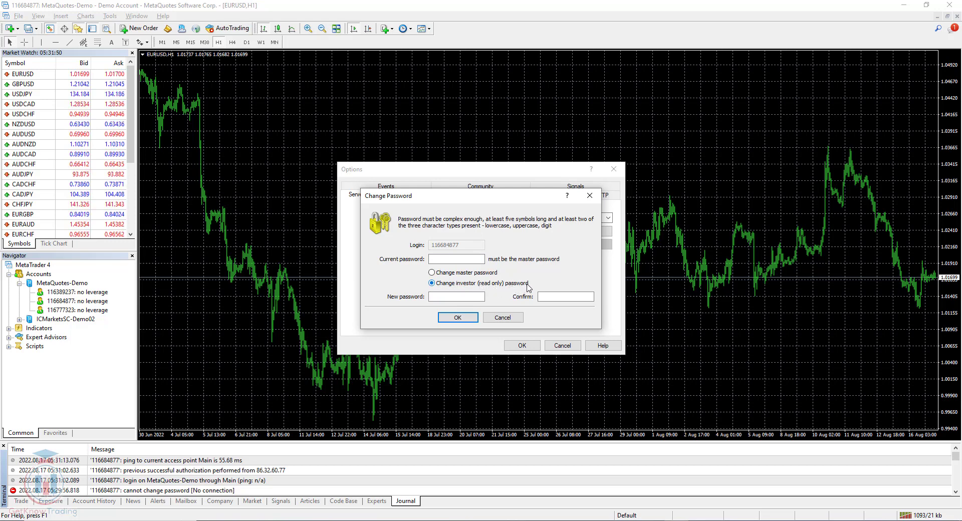
key(alt+Tab)
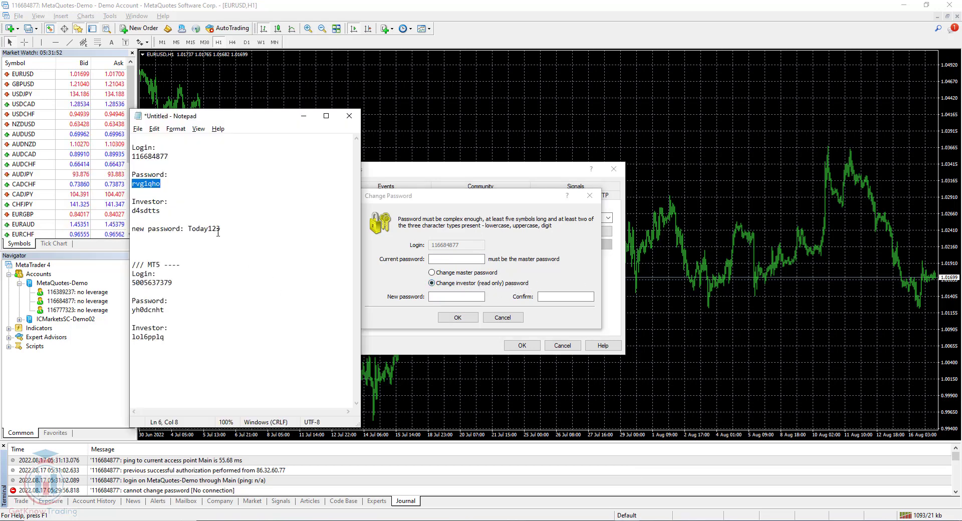
double_click(145, 211)
click(177, 211)
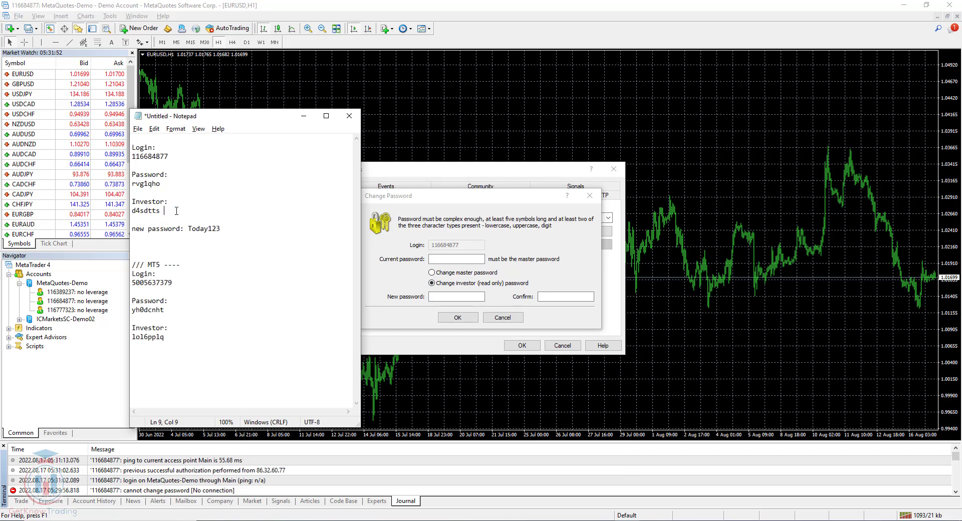
double_click(145, 211)
click(442, 259)
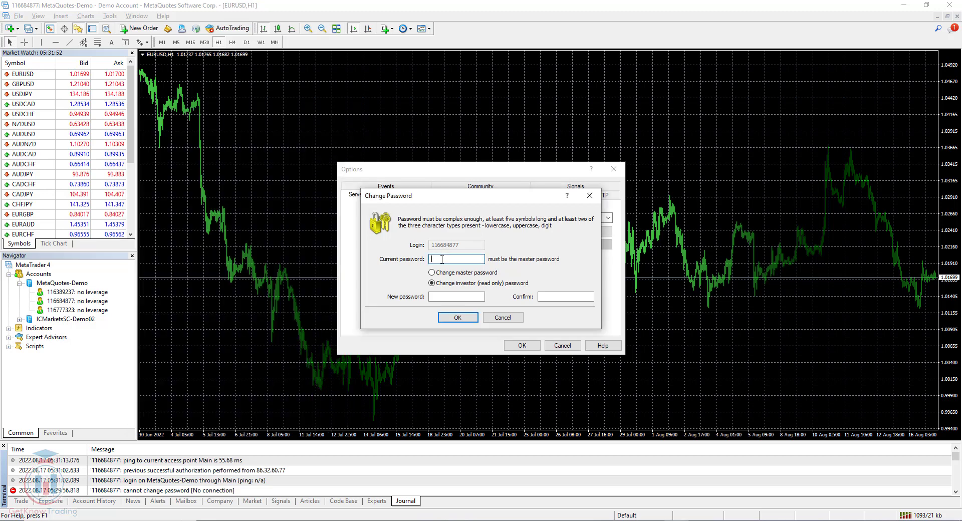
key(ctrl+v)
Select the new password text in the credentials notes
key(alt+Tab)
click(197, 226)
double_click(202, 229)
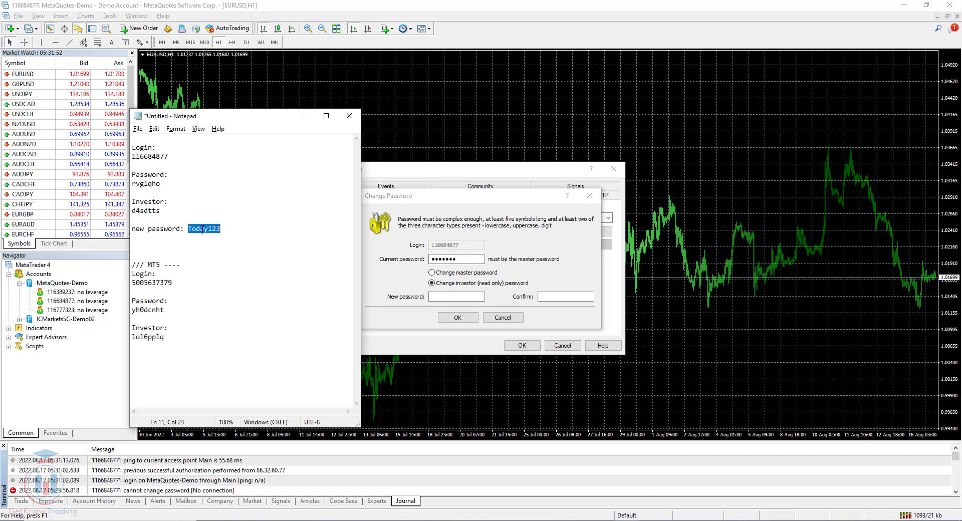
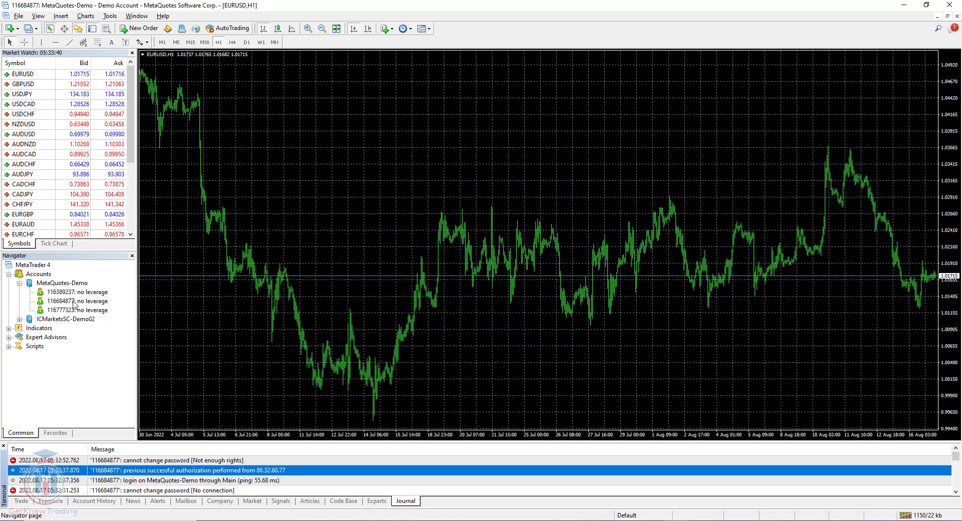
Check the 'not enough rights' error, then open Change Password for the demo account
click(75, 303)
click(212, 460)
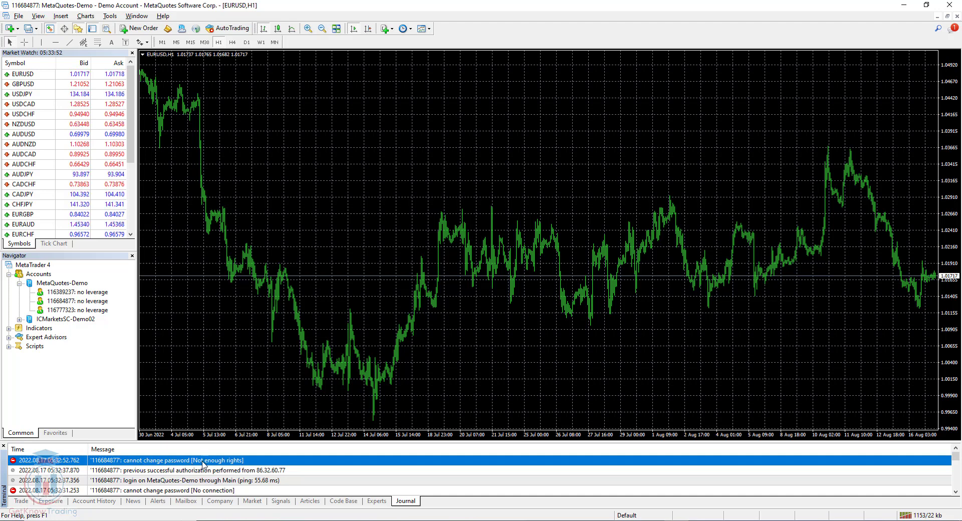
right_click(73, 301)
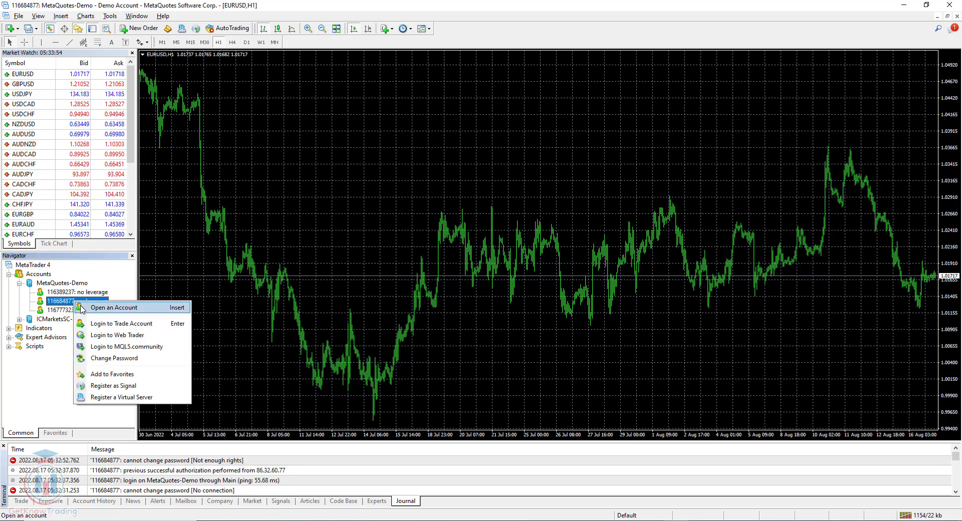
click(114, 359)
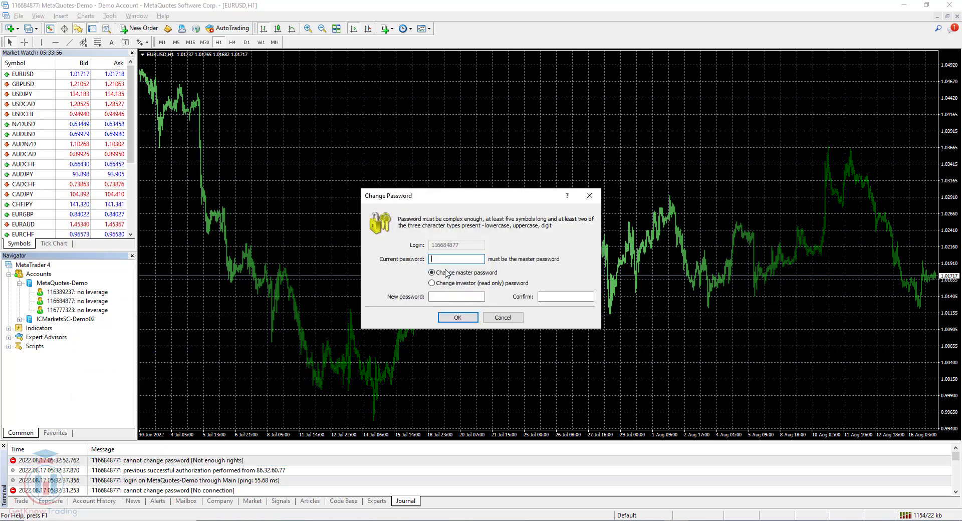
Choose to change the investor (read only) password, then switch to the Notepad login notes
click(434, 283)
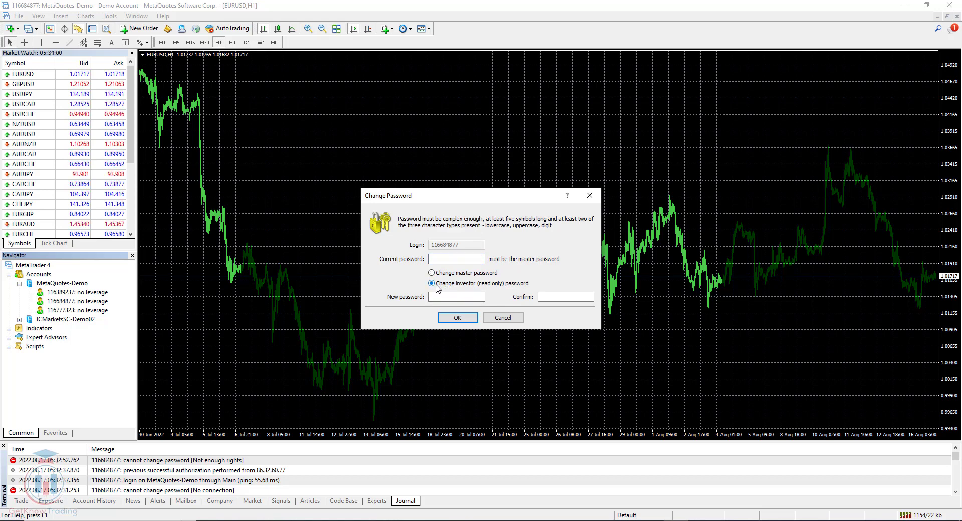
click(466, 259)
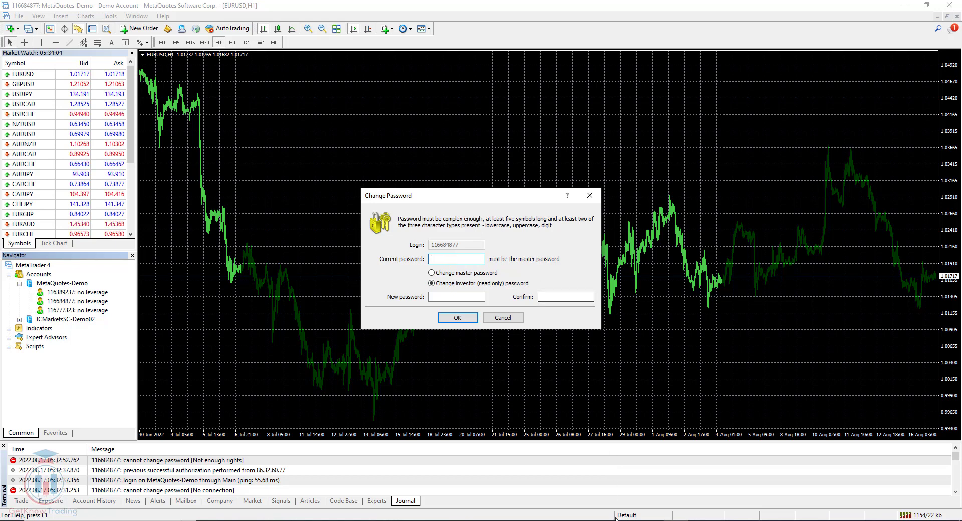
key(alt+Tab)
click(151, 211)
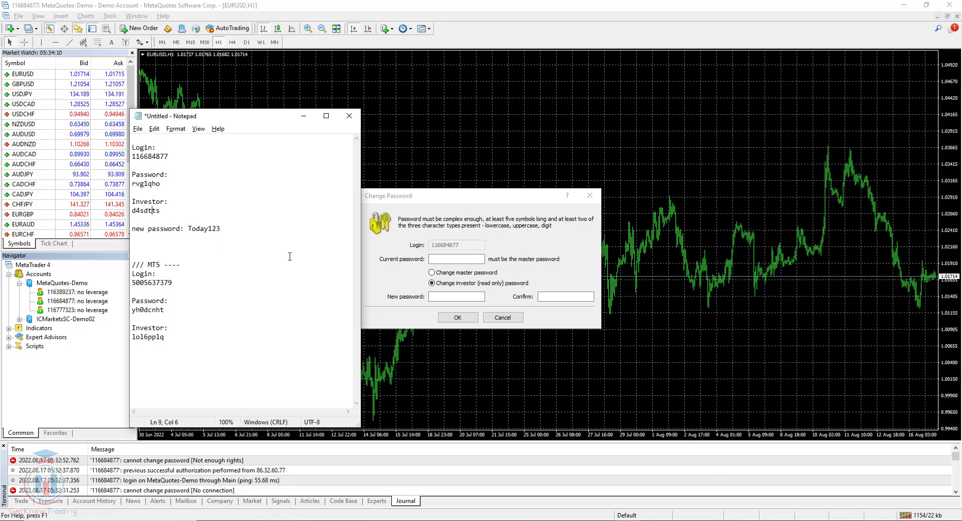
Select the account's master password in the Notepad notes for the Current password field
click(461, 259)
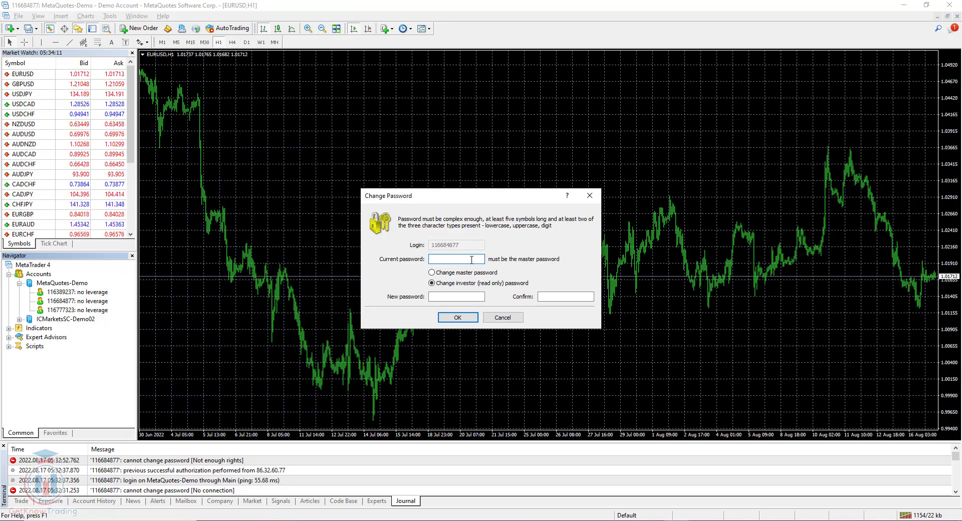
key(alt+Tab)
double_click(146, 184)
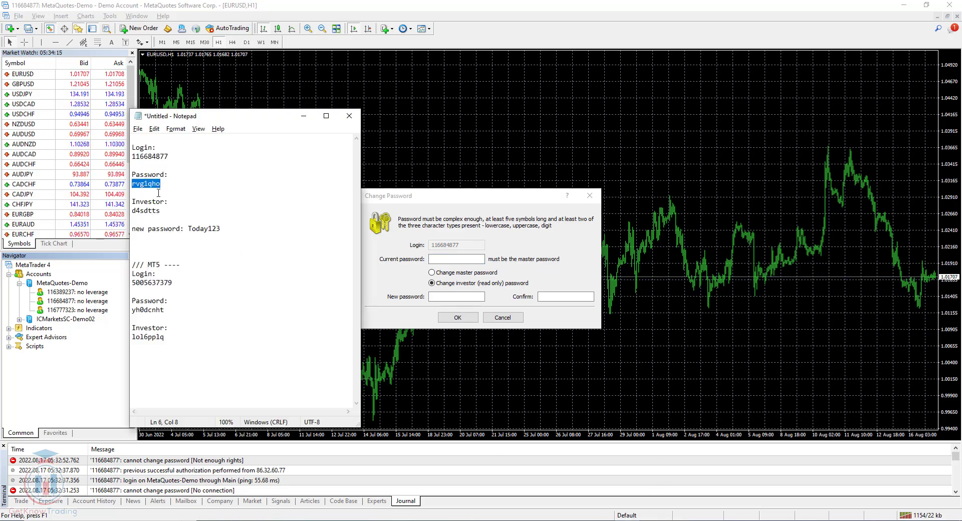
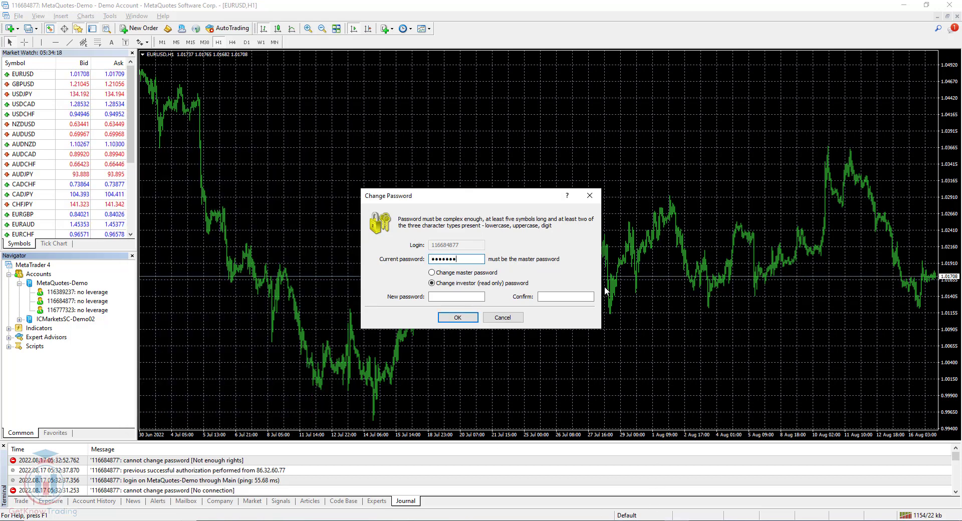
Copy the new password from the login notes into New password and Confirm, and apply the MT4 investor password change
key(alt+Tab)
click(194, 285)
double_click(204, 230)
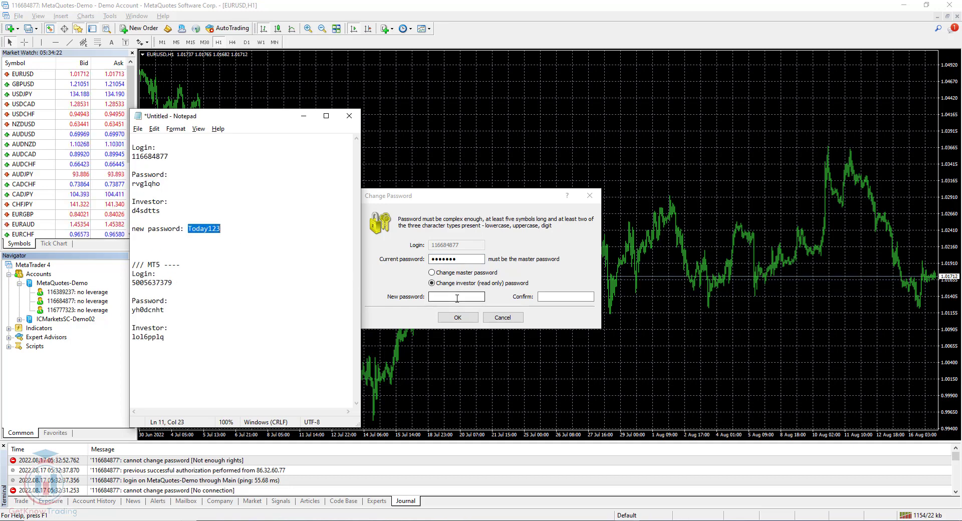
click(436, 297)
key(ctrl+v)
click(558, 297)
key(ctrl+v)
click(458, 318)
Check the Journal log entry confirming the investor password change
click(160, 464)
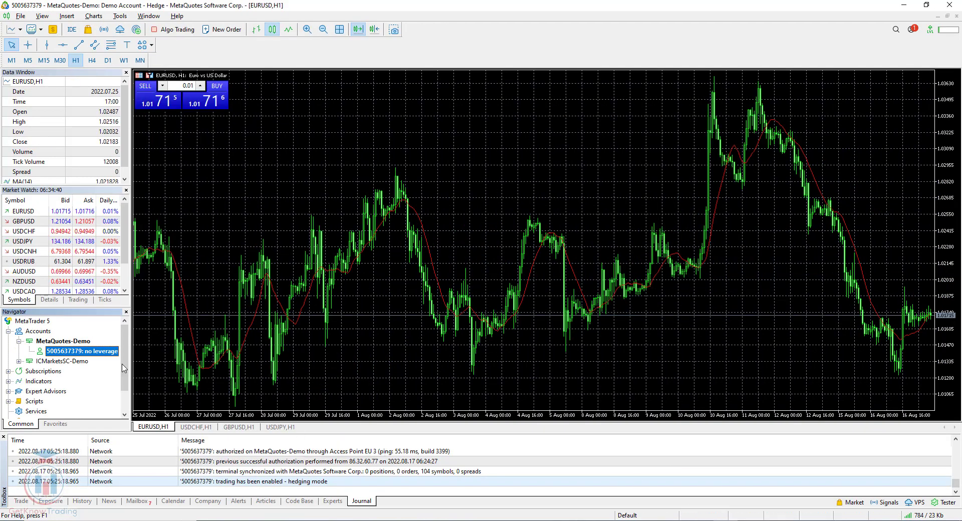
Open Change Password for the MT5 demo account and choose the investor (read only) password option
right_click(79, 354)
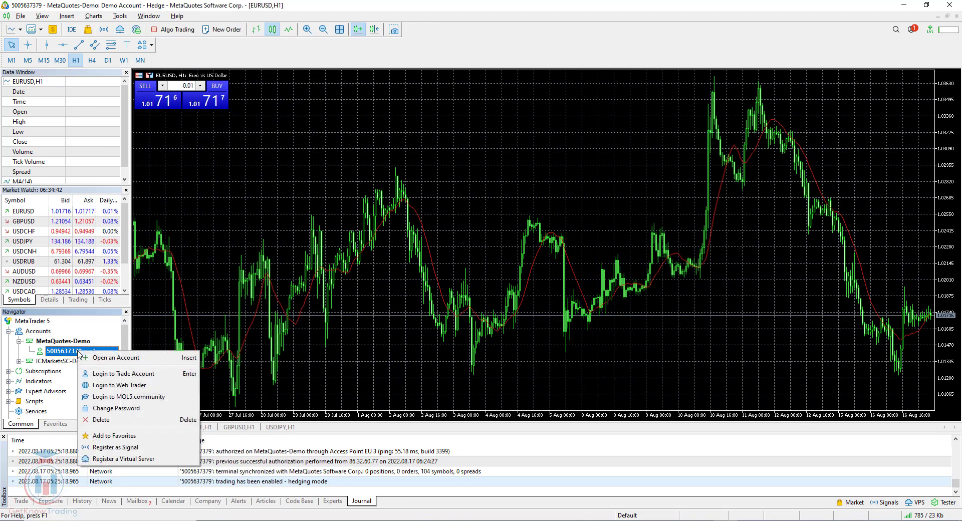
click(124, 413)
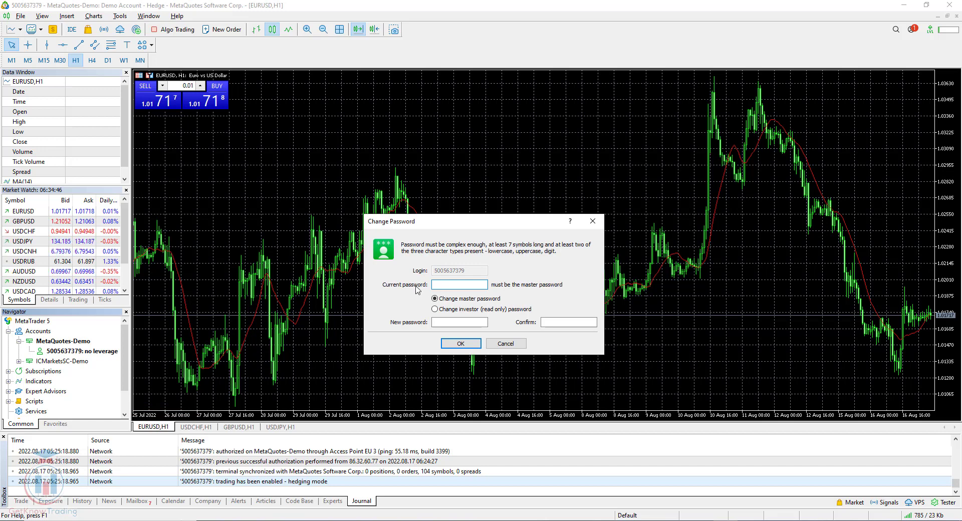
click(436, 310)
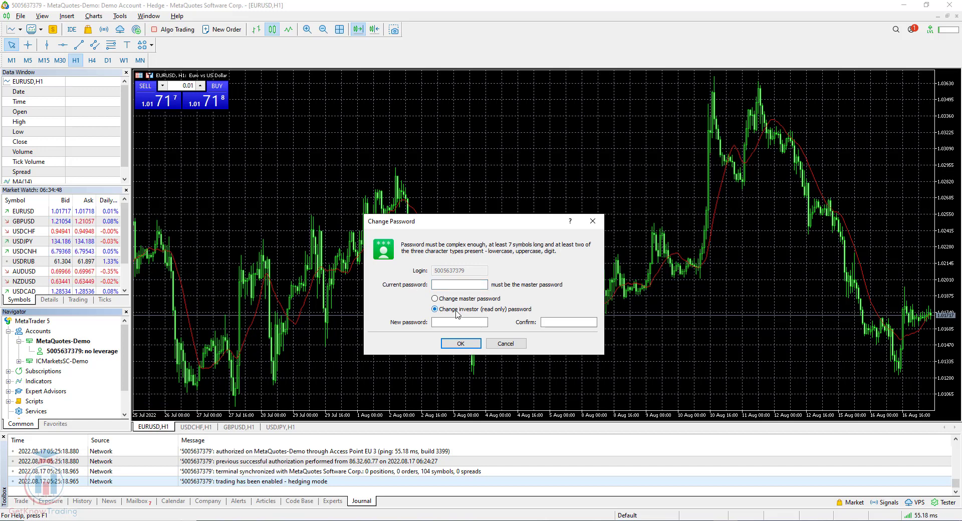
click(456, 285)
Copy the MT5 investor password from the login notes, then return to the new password field
key(alt+Tab)
click(202, 344)
double_click(151, 337)
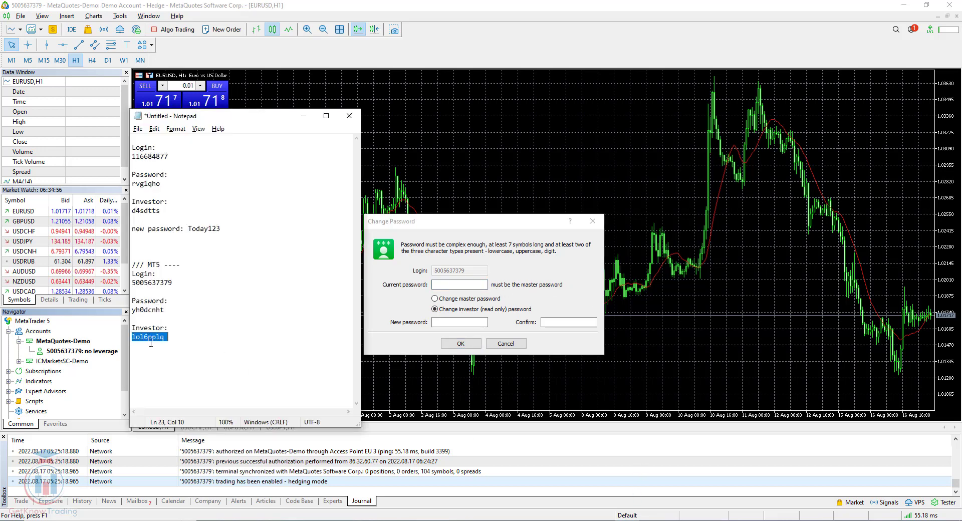
click(177, 337)
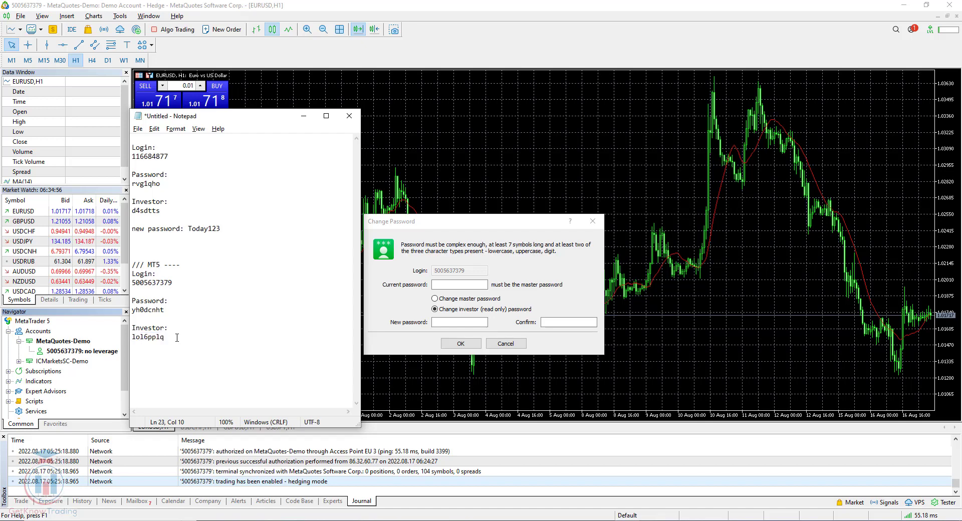
double_click(147, 337)
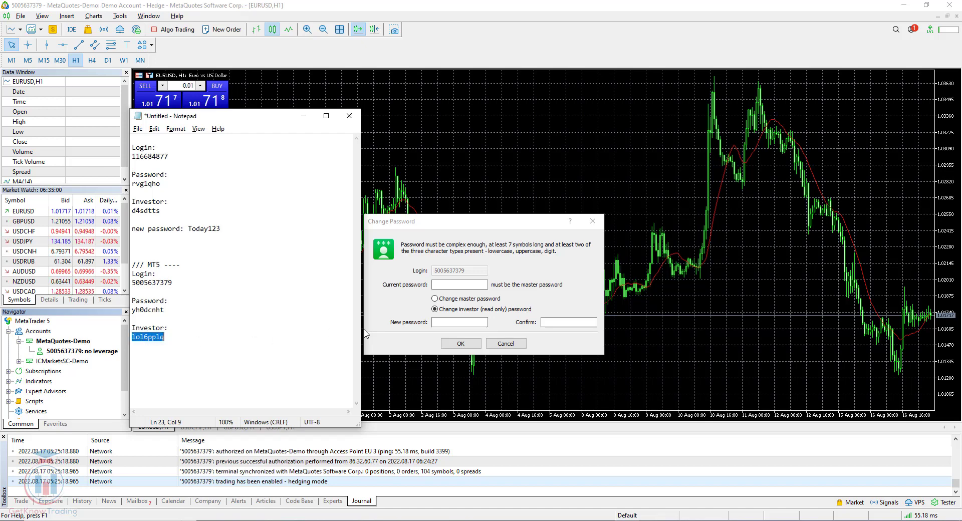
click(452, 321)
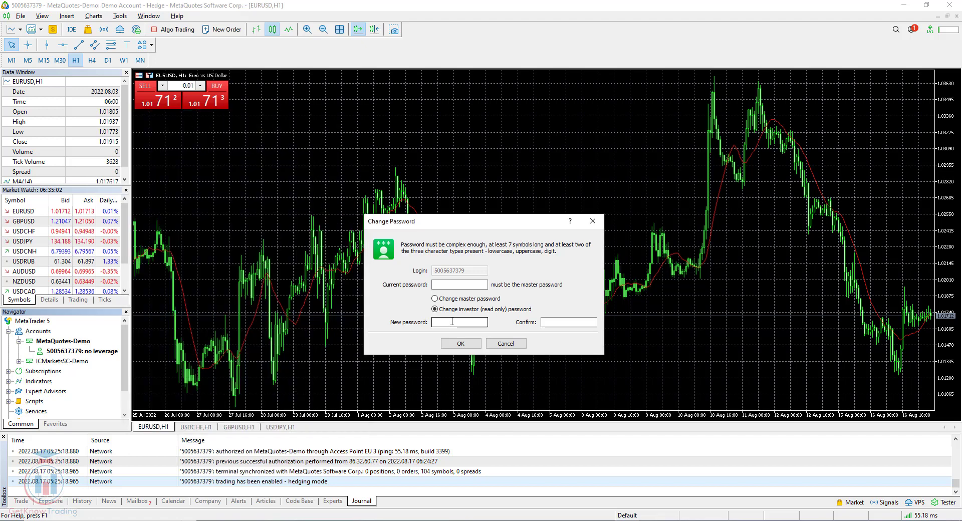
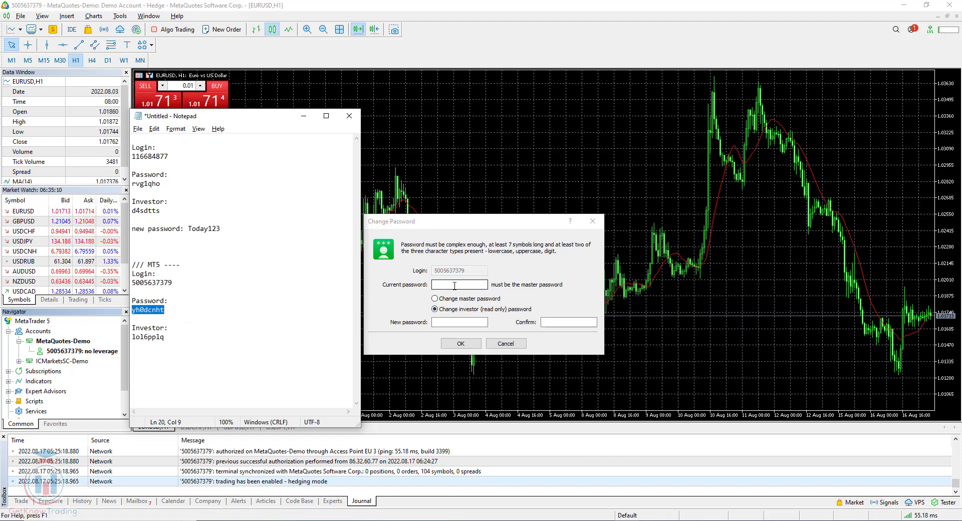
Paste the master password into Current password, then select the new password in the Notepad notes
click(454, 285)
key(ctrl+v)
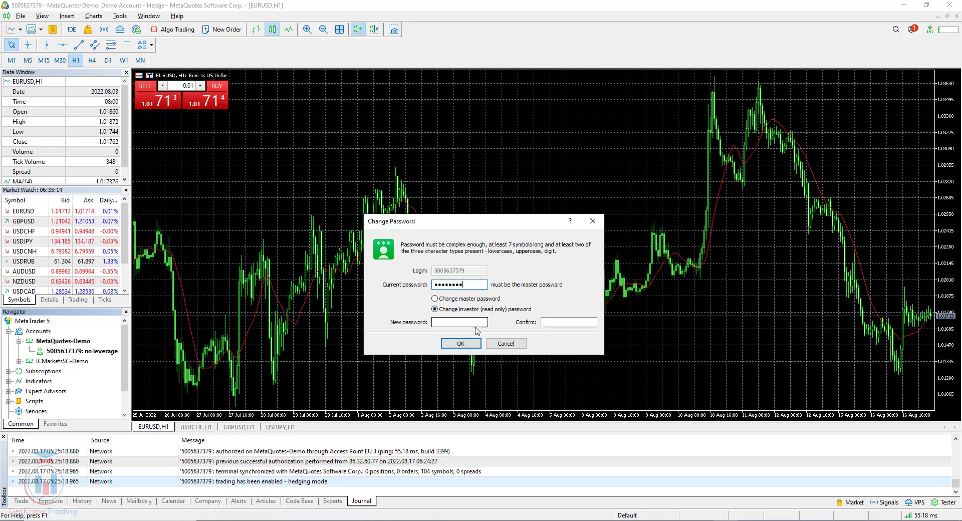
key(alt+Tab)
double_click(211, 229)
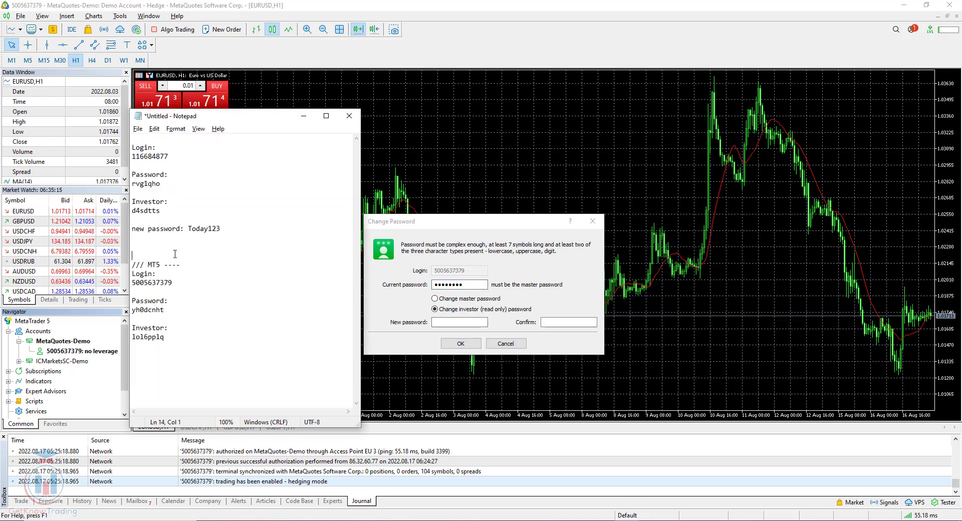
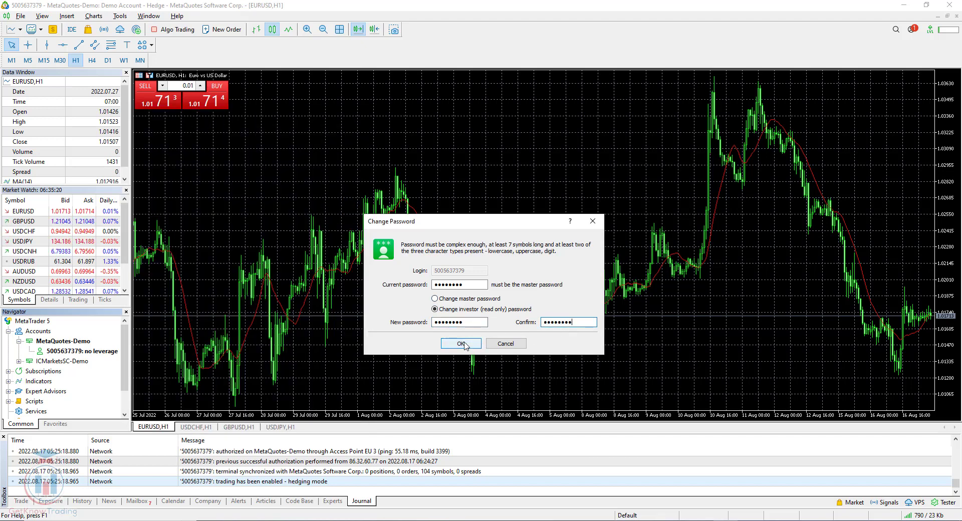
Confirm the demo account's investor password change, check the Journal's completion entry, then switch to the phone screen
click(462, 344)
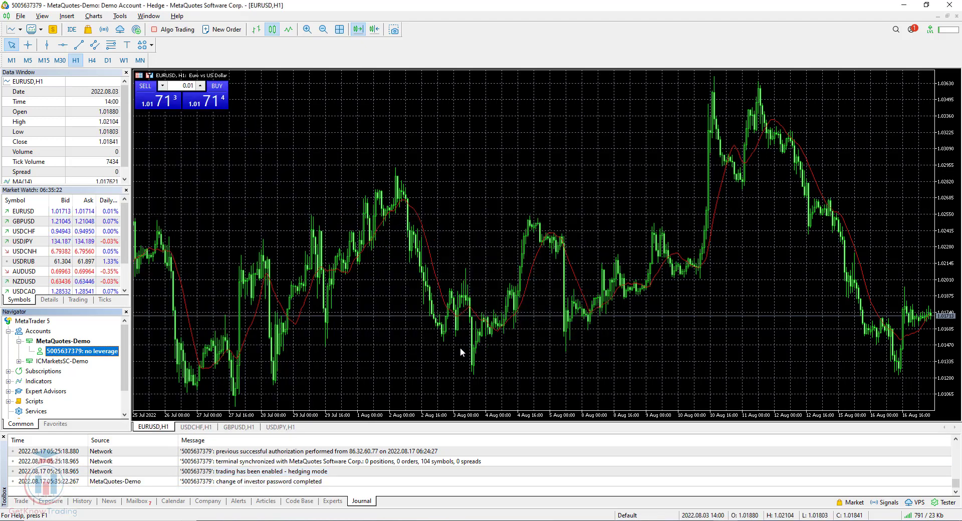
click(261, 481)
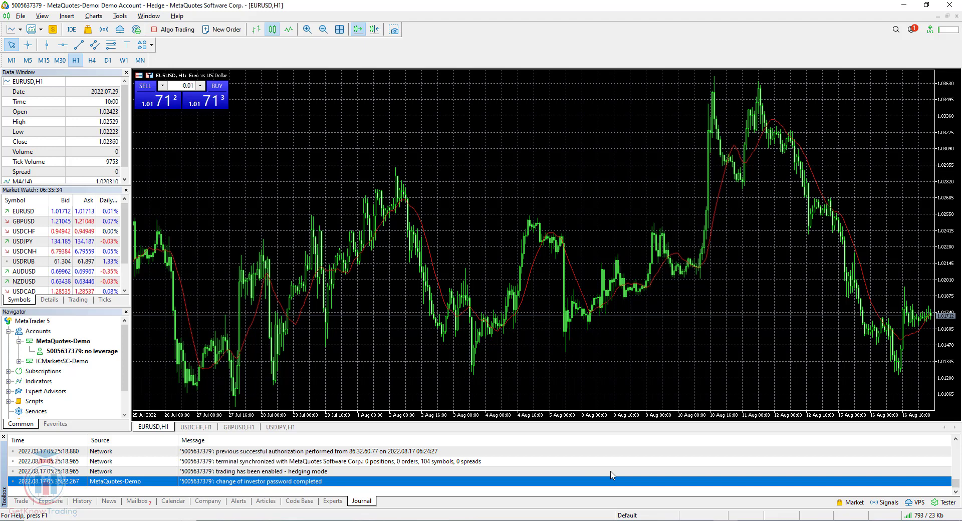
key(alt+Tab)
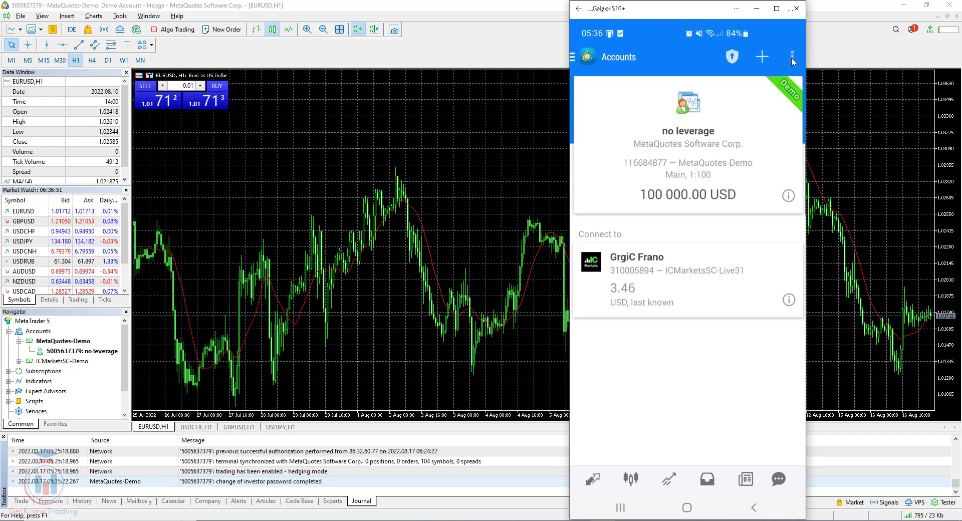
Choose Change investor password from the account's Change password menu
click(792, 57)
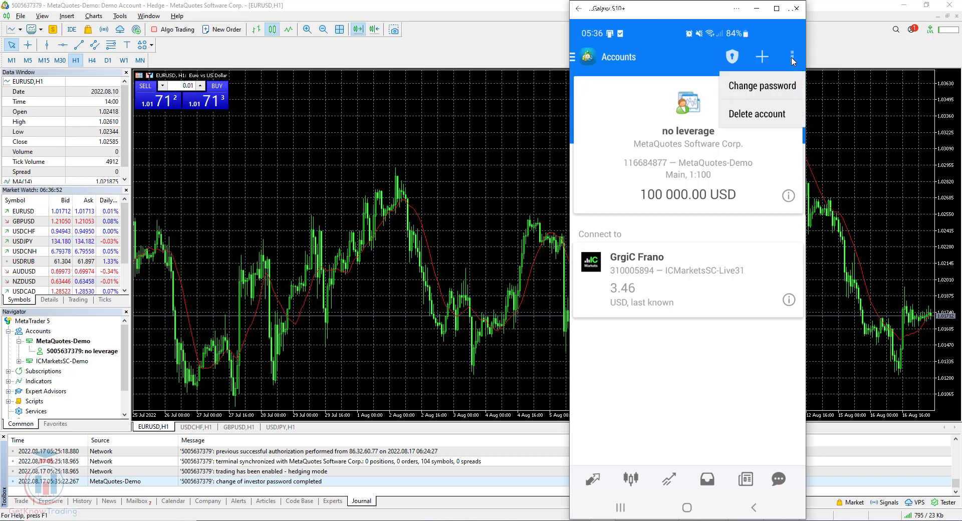
click(774, 90)
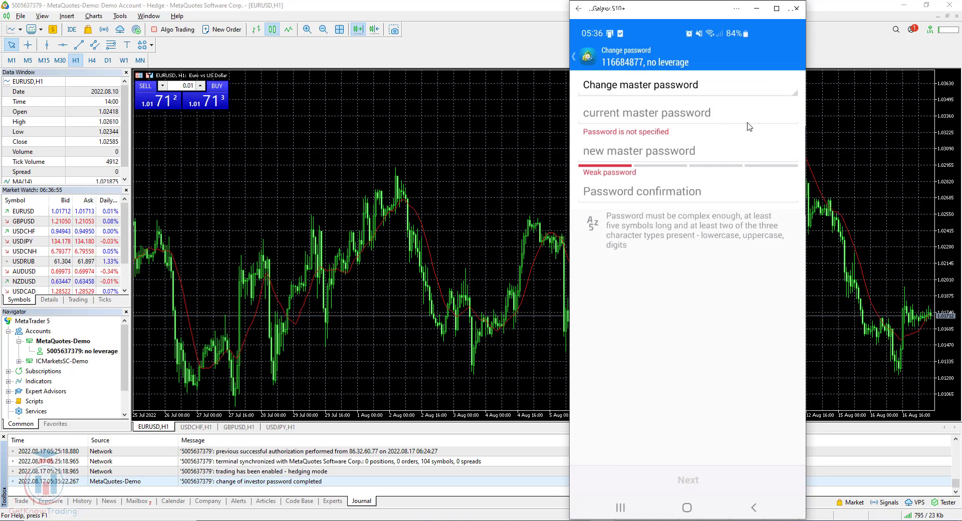
click(677, 90)
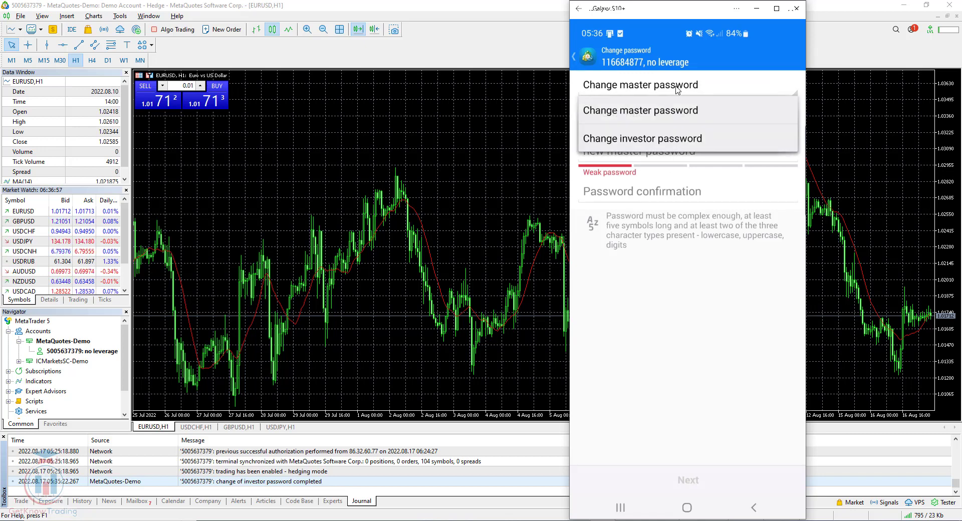
click(661, 143)
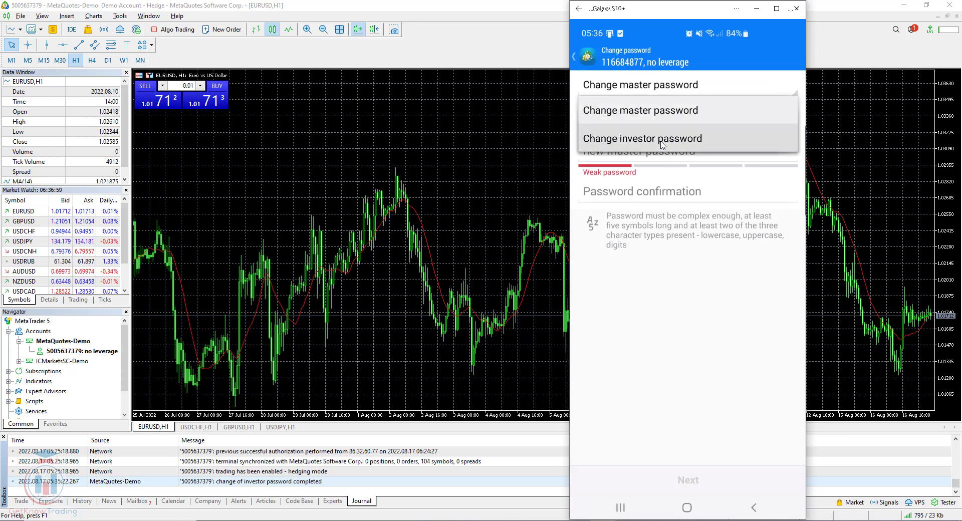
Enter the account's current master password, taken from the saved login notes
click(637, 116)
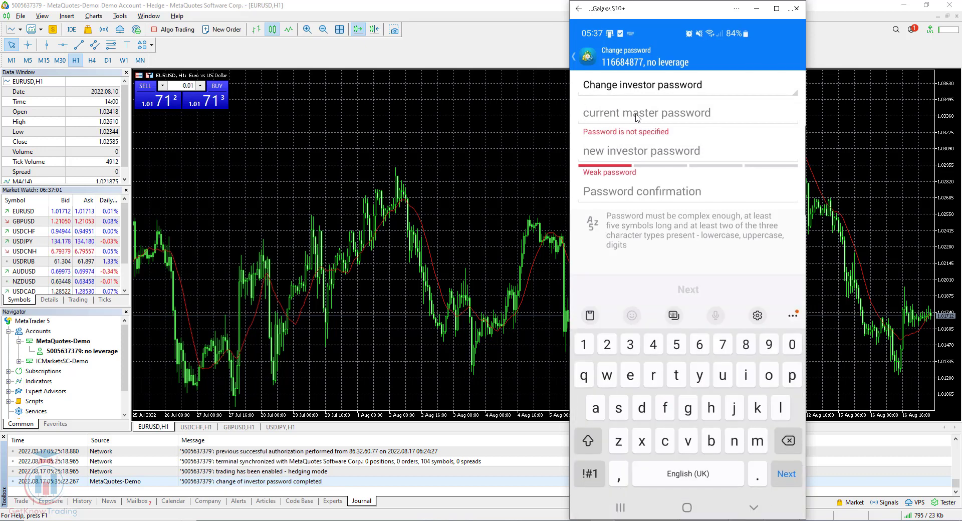
key(alt+Tab)
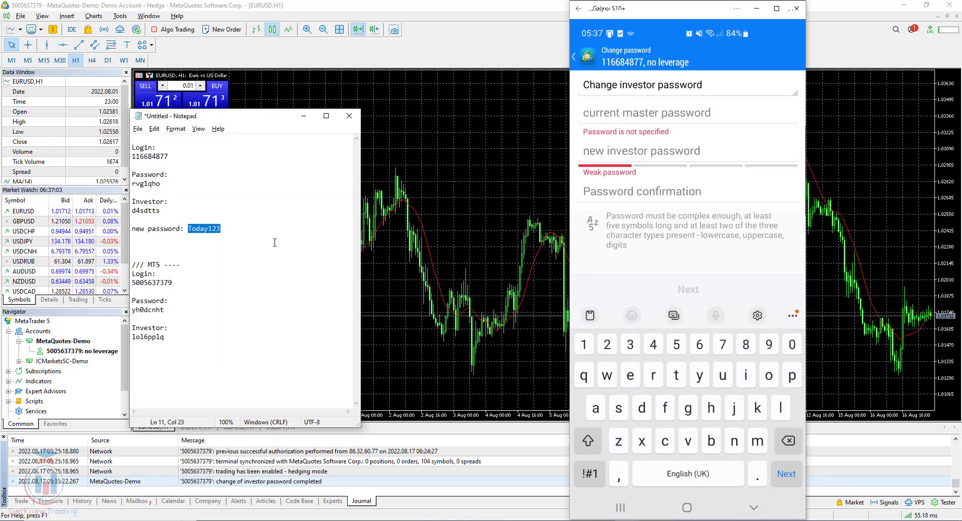
click(172, 177)
double_click(148, 185)
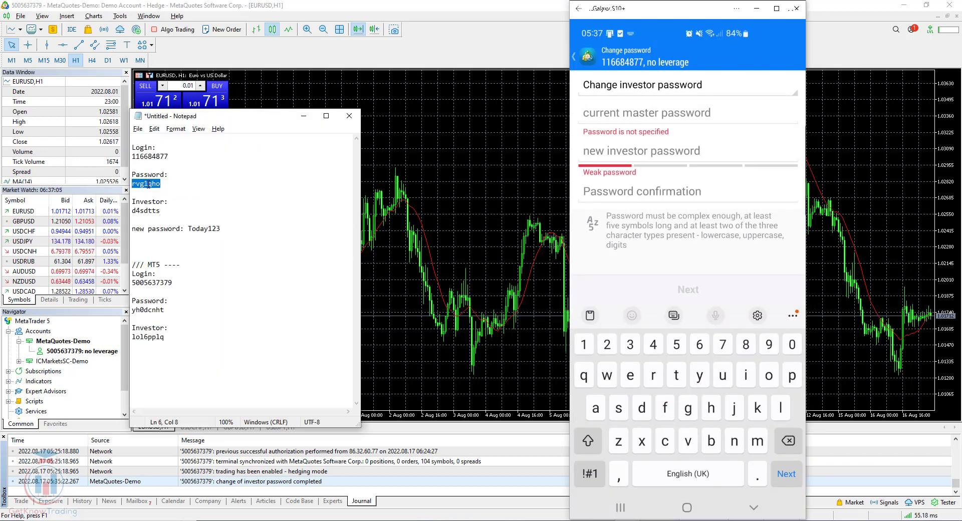
click(618, 115)
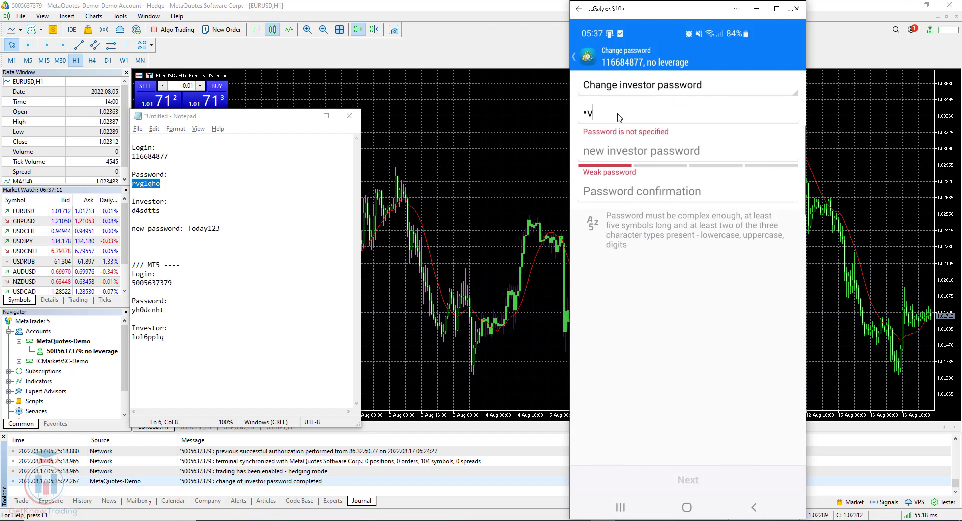
Enter and confirm the new investor password, submit it, and dismiss the confirmation
click(625, 153)
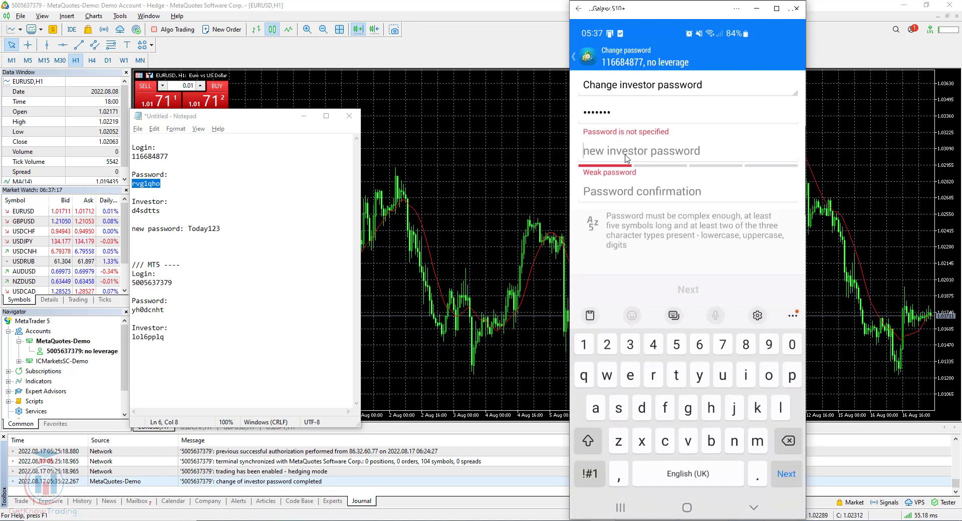
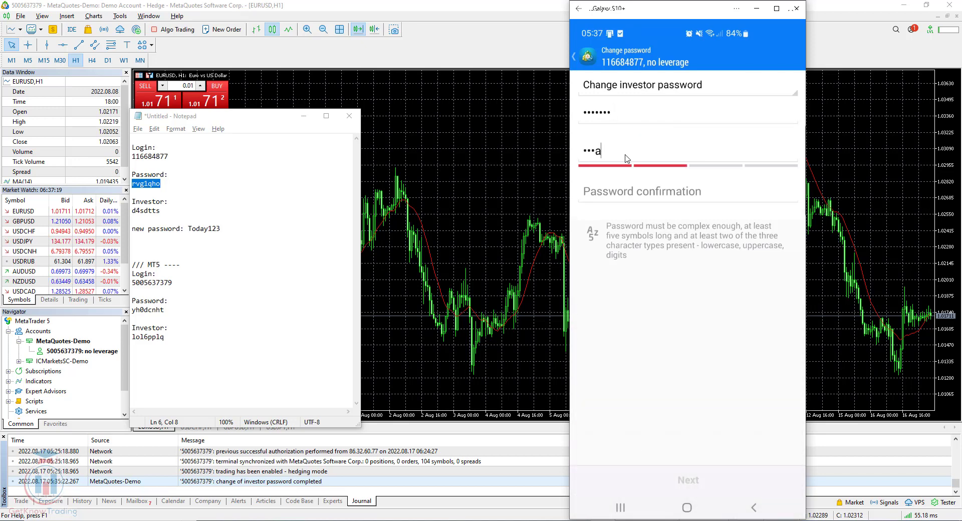
click(625, 199)
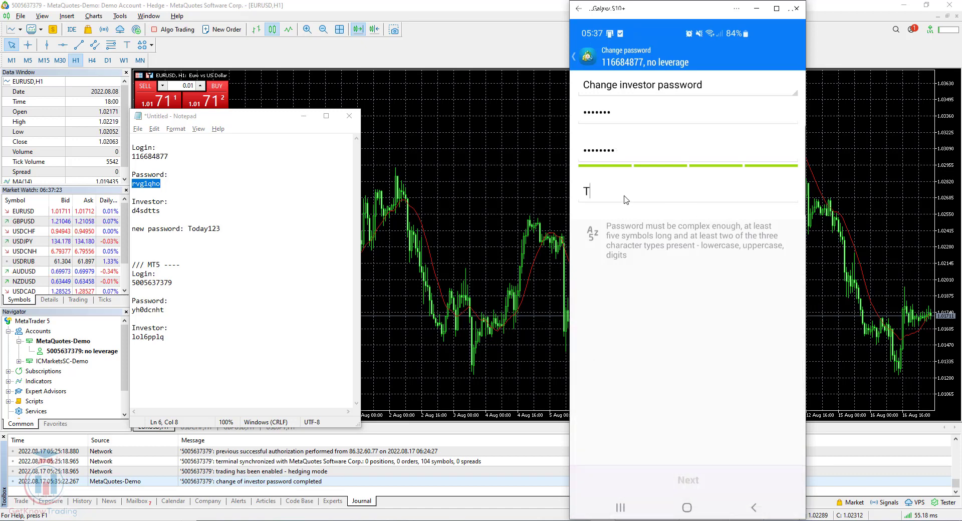
click(695, 485)
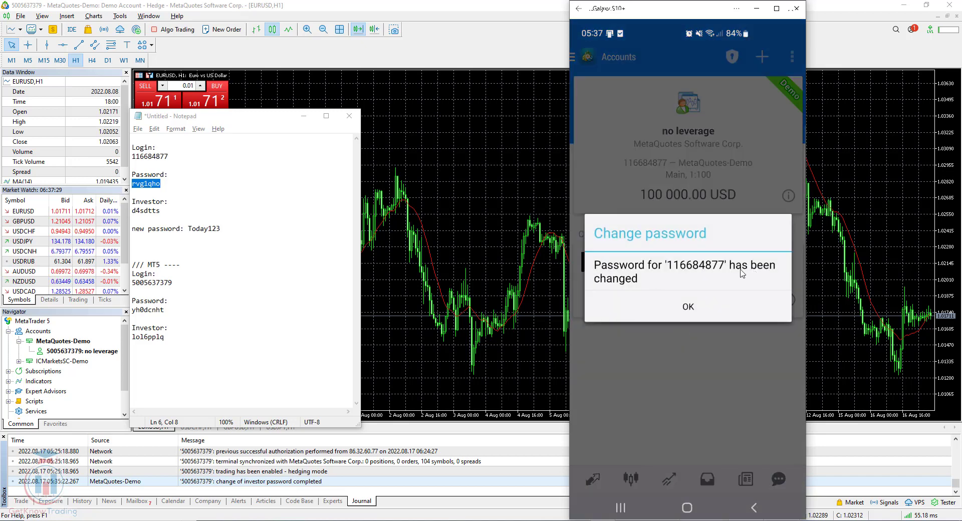
click(693, 311)
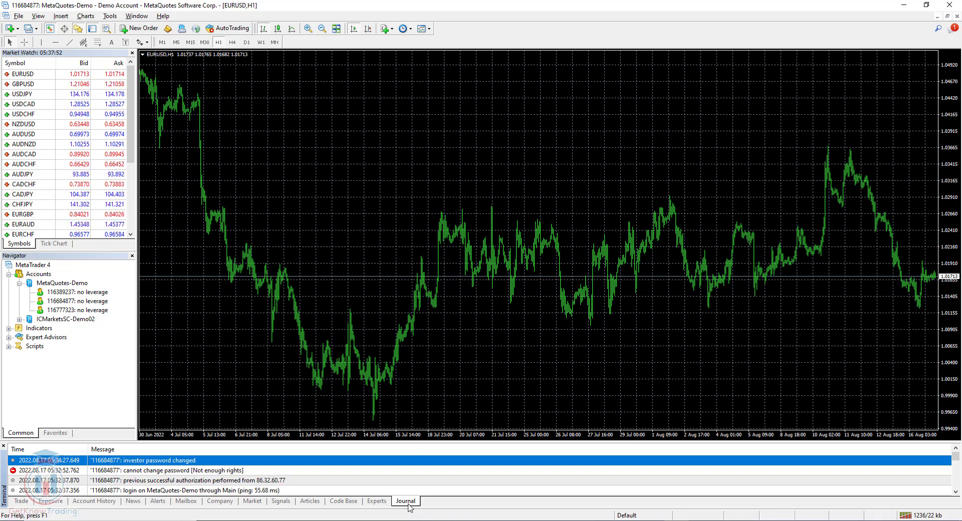
Review the Journal's 'investor password changed' and 'cannot change password [Not enough rights]' entries
click(193, 471)
click(192, 480)
click(186, 471)
click(182, 461)
click(185, 470)
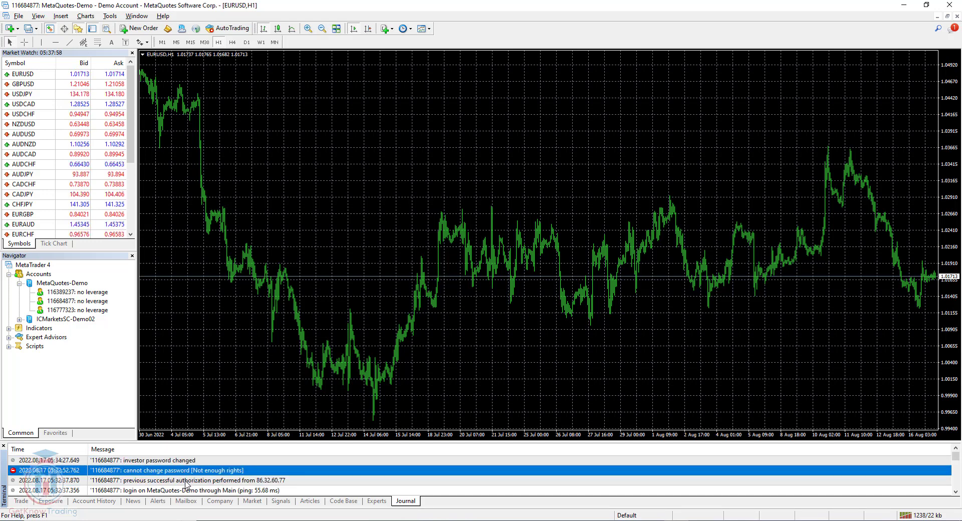
click(155, 480)
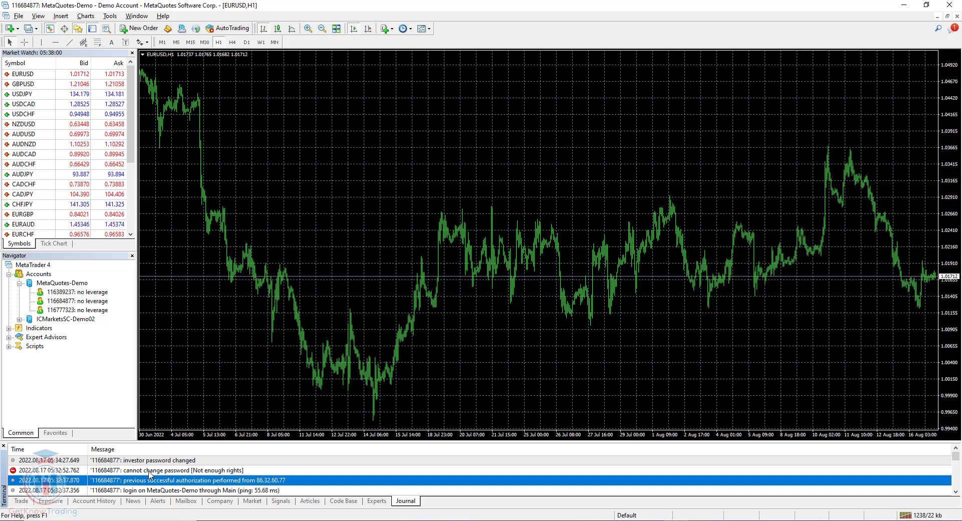
click(150, 472)
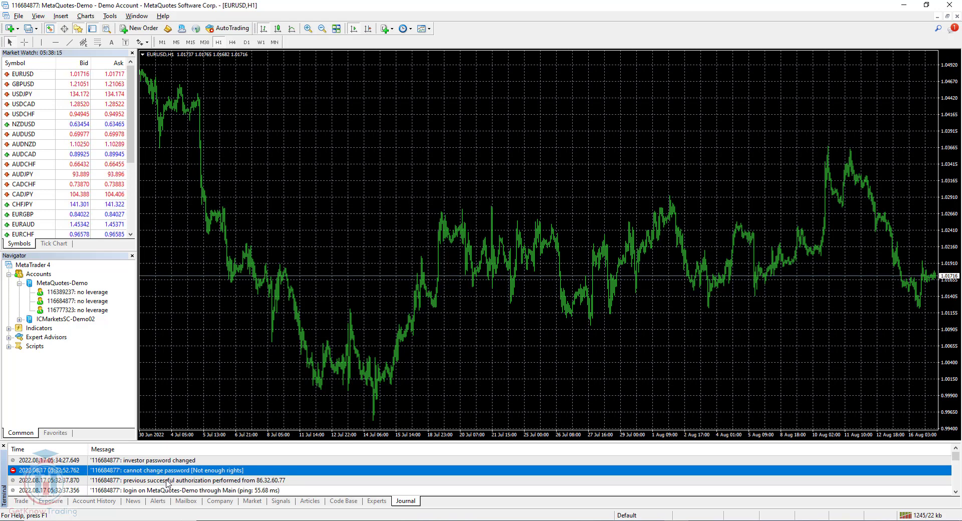
click(167, 483)
click(169, 470)
click(166, 461)
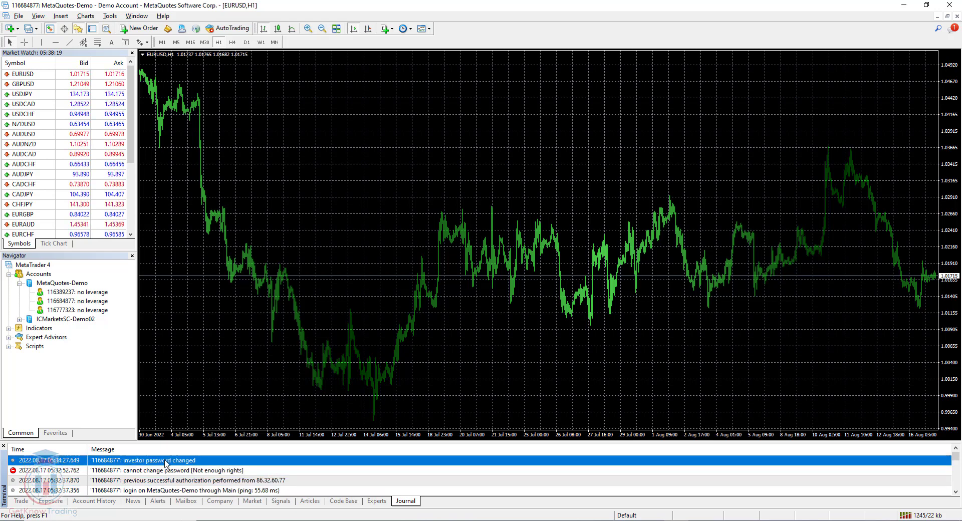